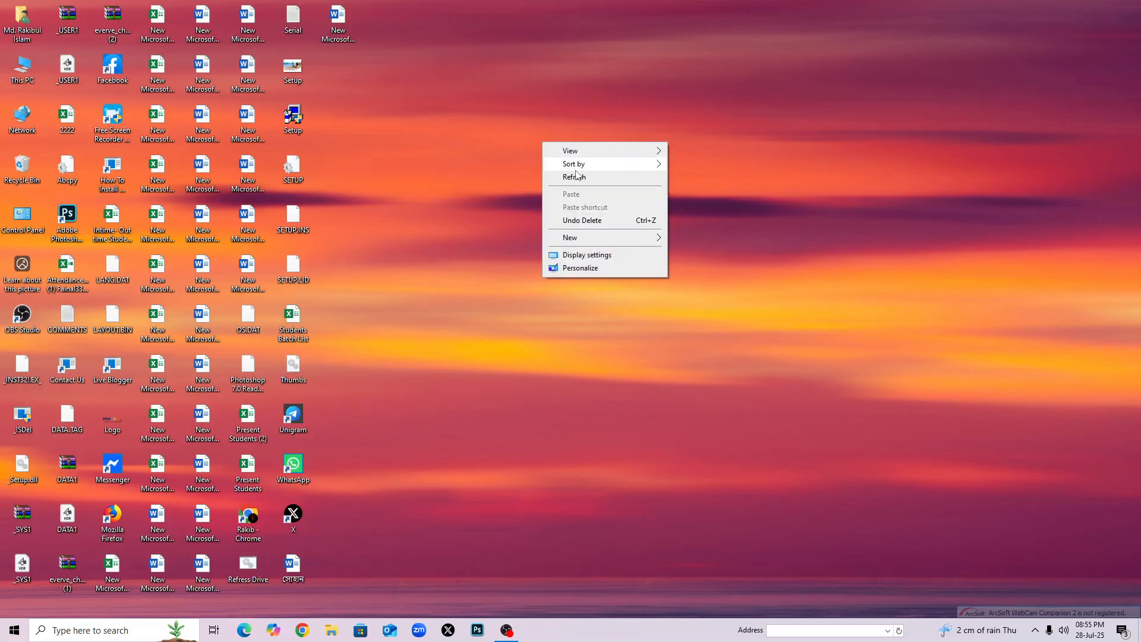
Refresh the desktop and create a new Microsoft Access Database file with the default name.
{"action": "right_click", "coordinate": [491, 93]}
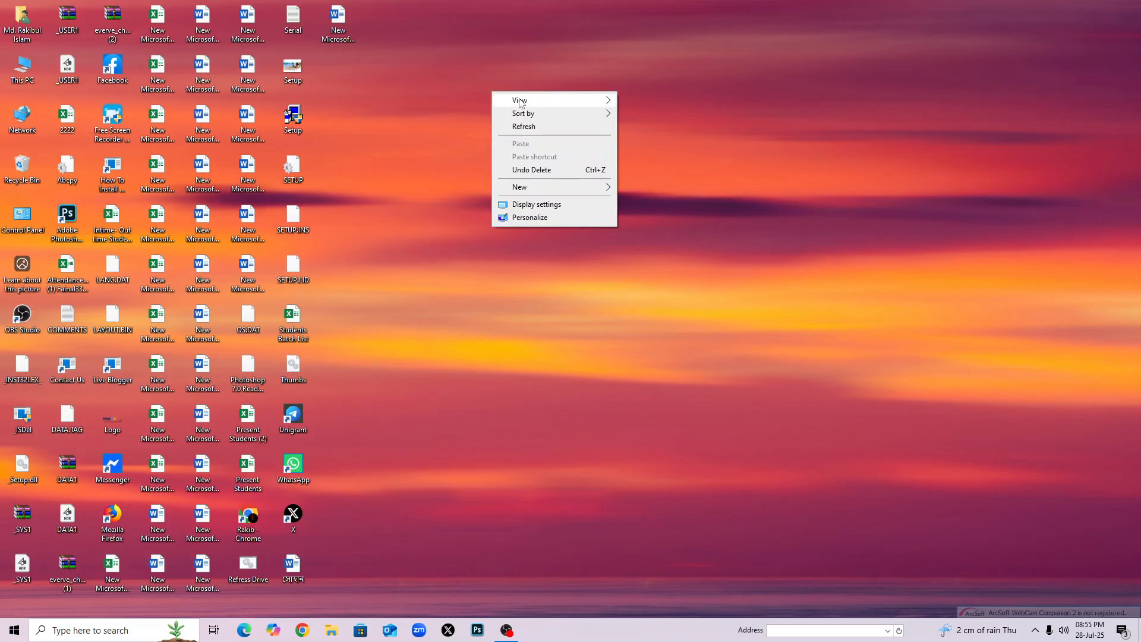
{"action": "left_click", "coordinate": [529, 126]}
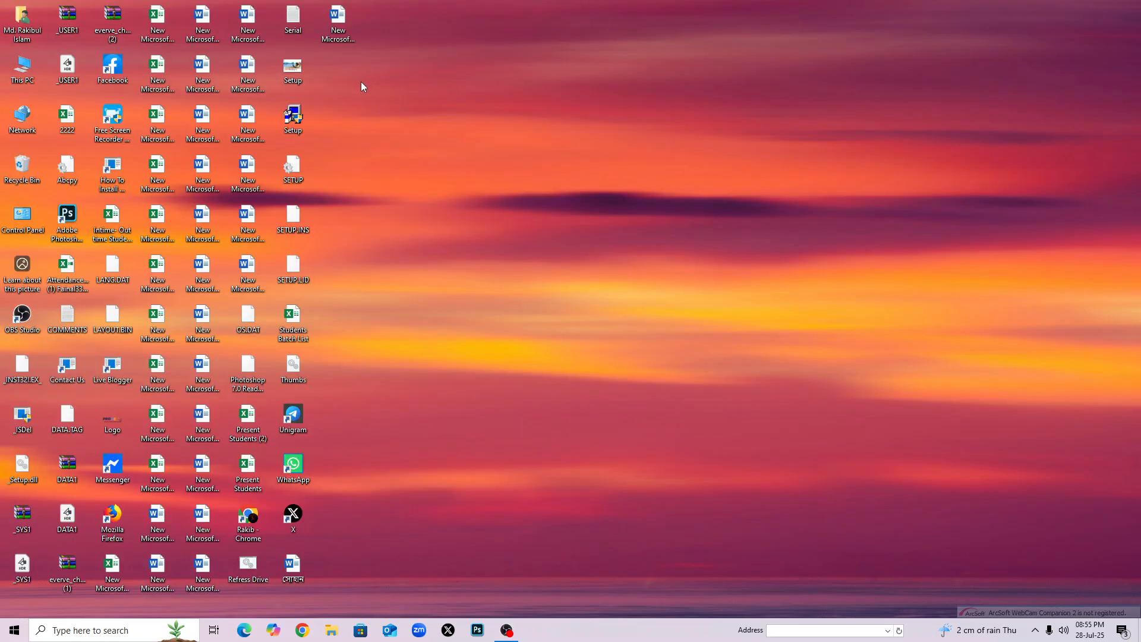
{"action": "right_click", "coordinate": [322, 71]}
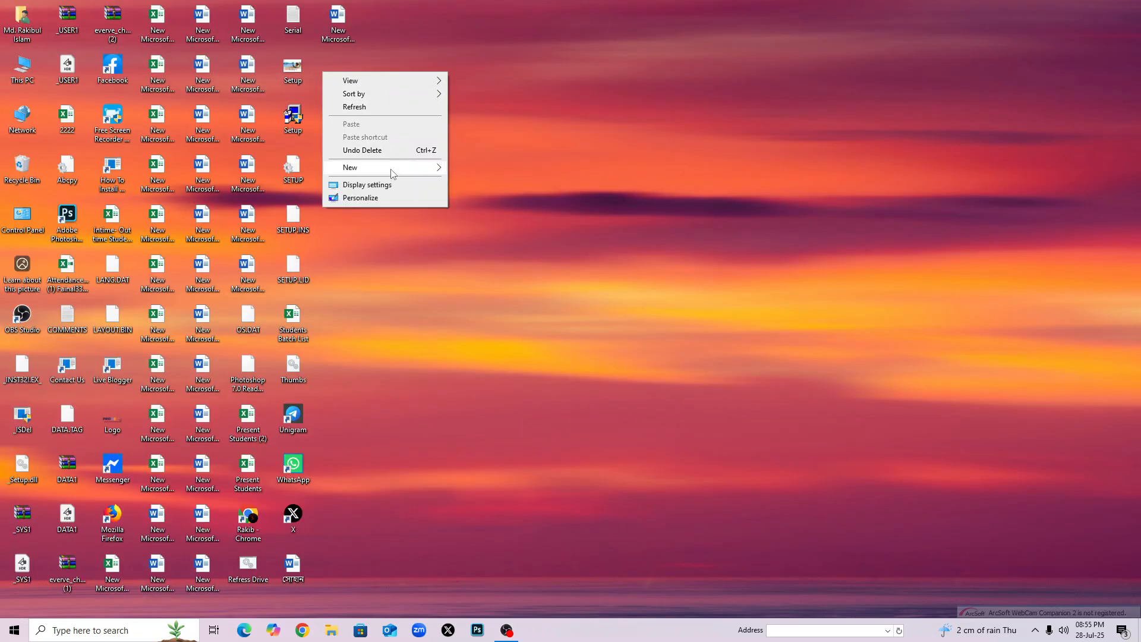
{"action": "mouse_move", "coordinate": [393, 169]}
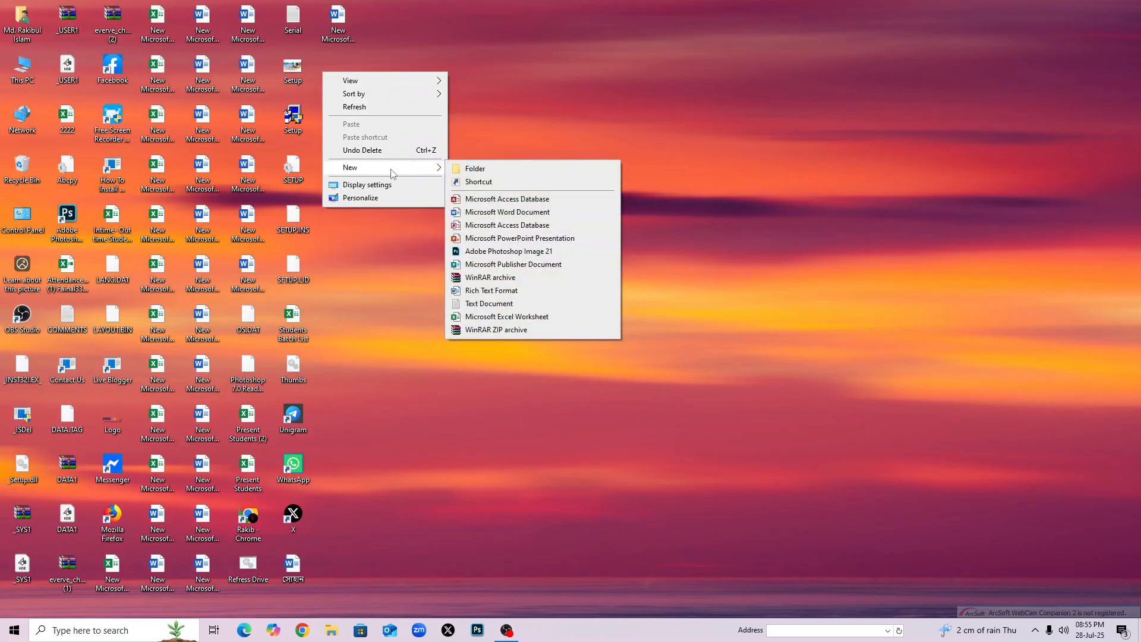
{"action": "left_click", "coordinate": [510, 204]}
{"action": "key", "text": "Return"}
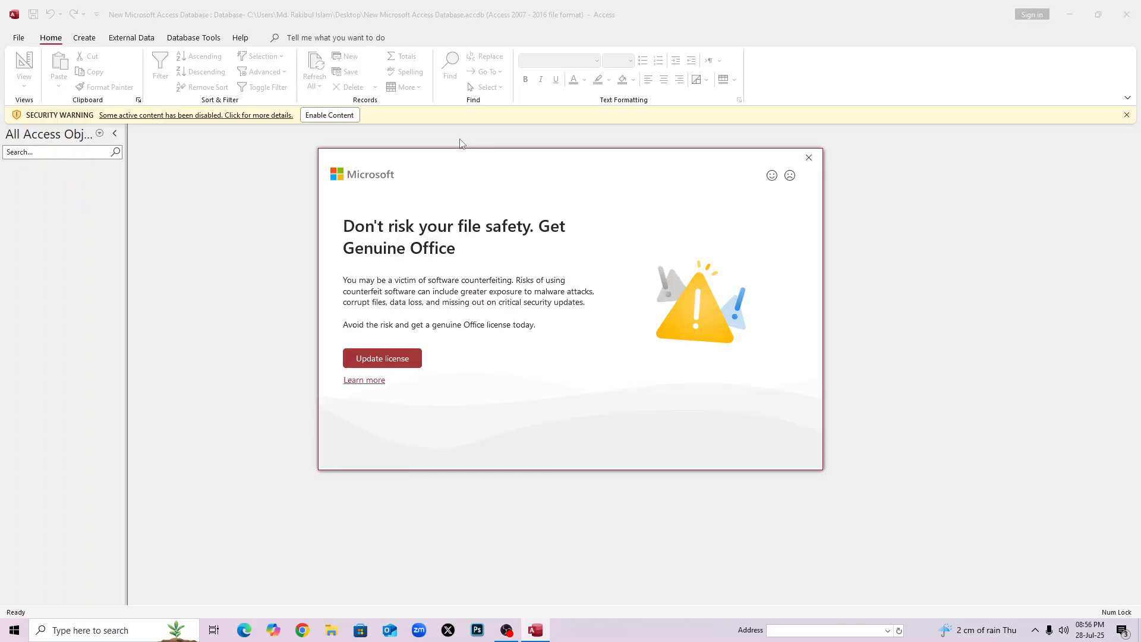
Dismiss the Get Genuine Office notice and show the File backstage Home page.
{"action": "left_click", "coordinate": [808, 158]}
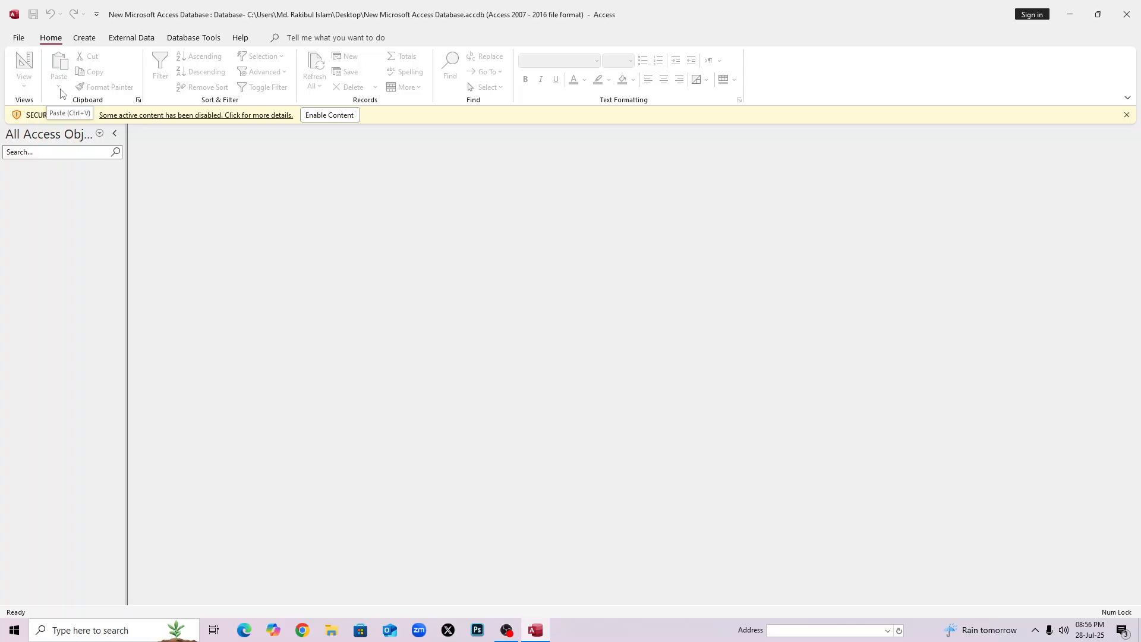
{"action": "left_click", "coordinate": [18, 38]}
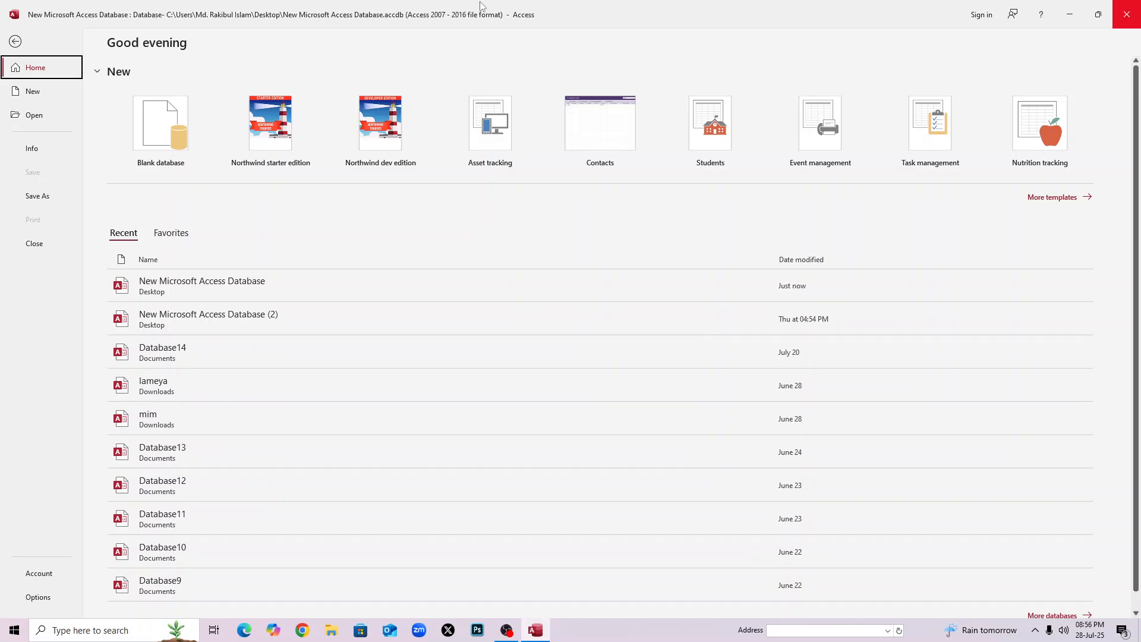
Start a Blank database and clear its default Database15 file name.
{"action": "left_click", "coordinate": [157, 116]}
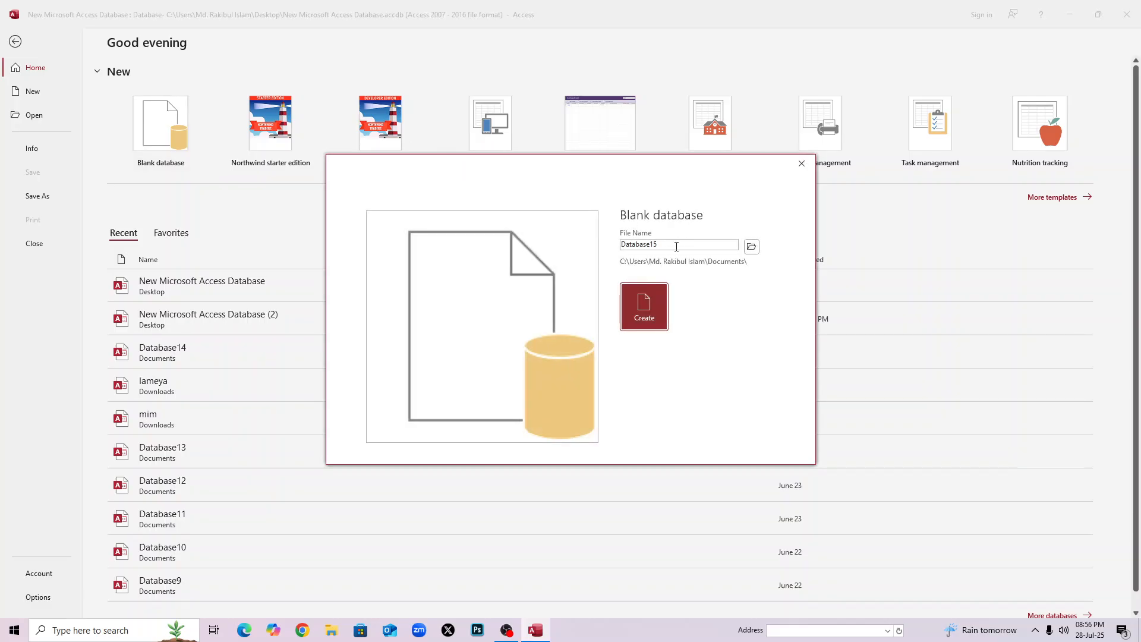
{"action": "double_click", "coordinate": [667, 243]}
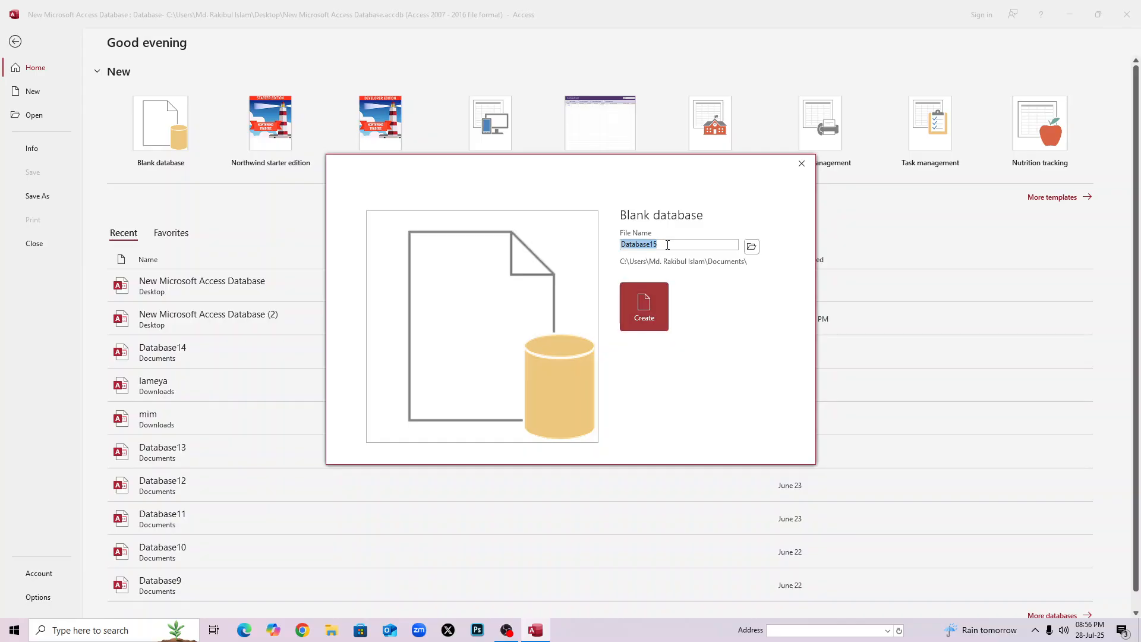
{"action": "key", "text": "BackSpace"}
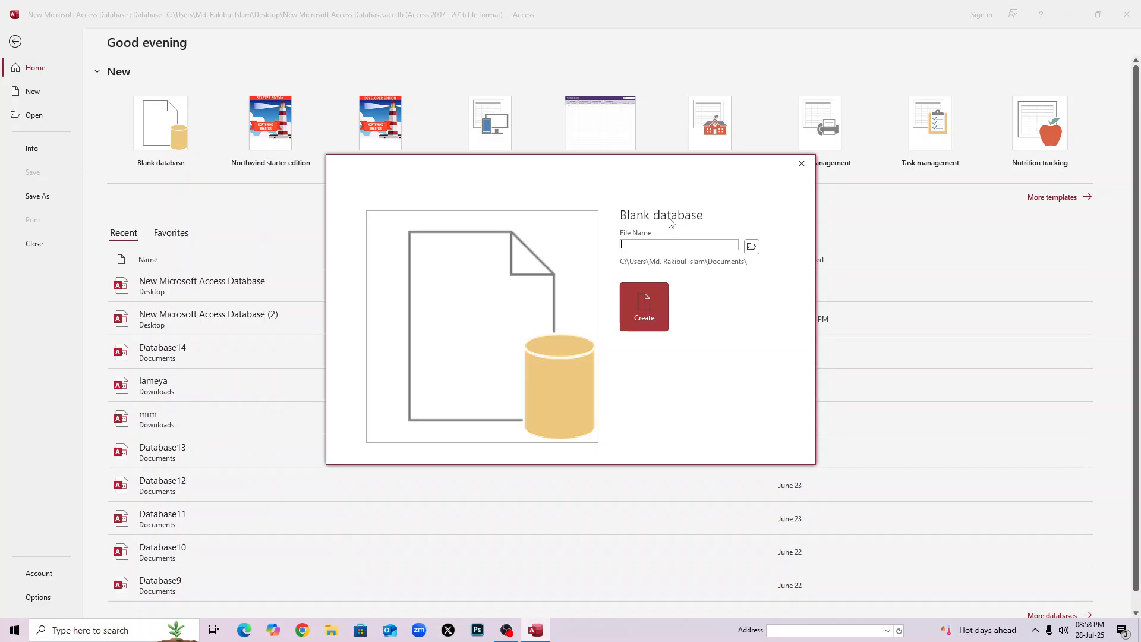
Name the database 'Youth Development Computer' and set its save location to Downloads.
{"action": "type", "text": "Yot"}
{"action": "type", "text": "uth "}
{"action": "type", "text": "Develo"}
{"action": "type", "text": "pment "}
{"action": "type", "text": "X"}
{"action": "type", "text": "omputert"}
{"action": "key", "text": "BackSpace"}
{"action": "left_click", "coordinate": [751, 247]}
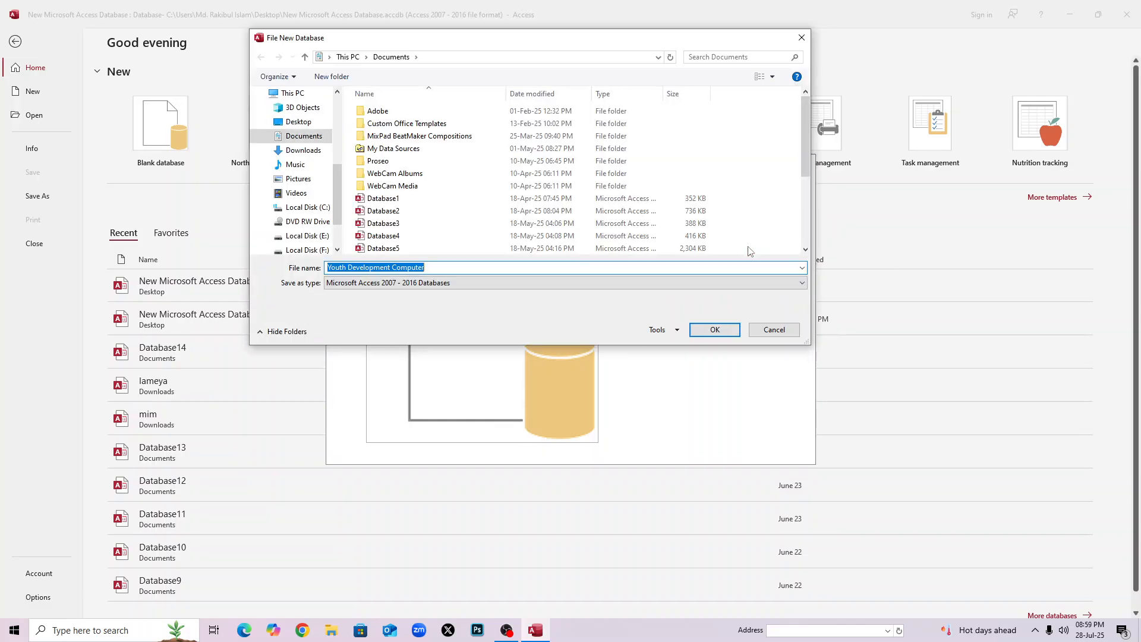
{"action": "left_click_drag", "start_coordinate": [421, 38], "coordinate": [665, 29]}
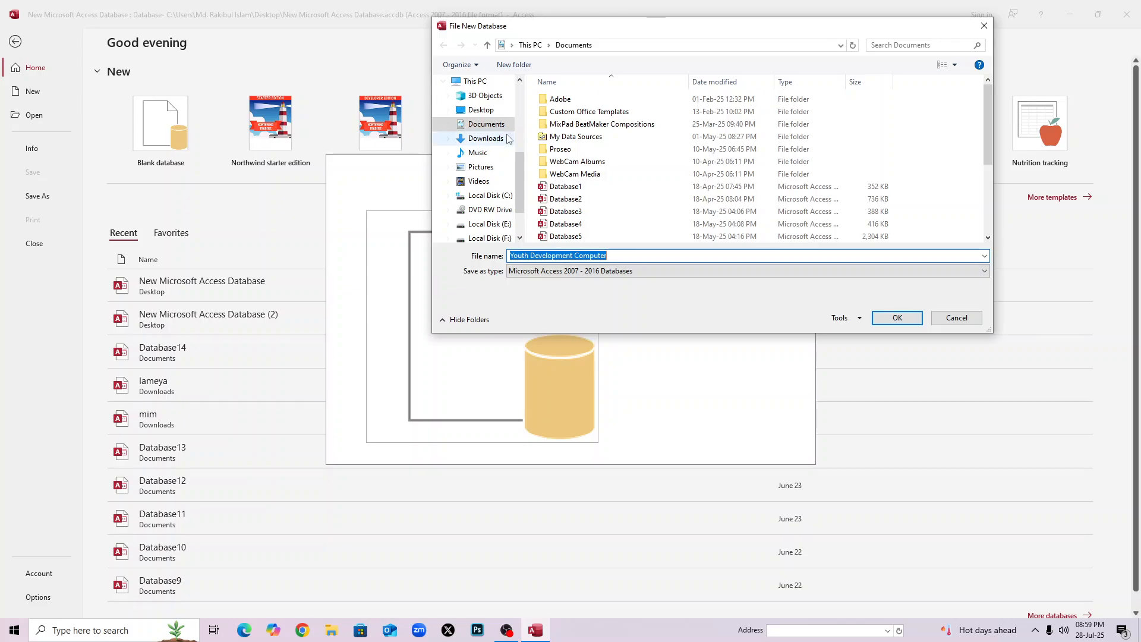
{"action": "left_click", "coordinate": [479, 84]}
{"action": "left_click", "coordinate": [485, 124]}
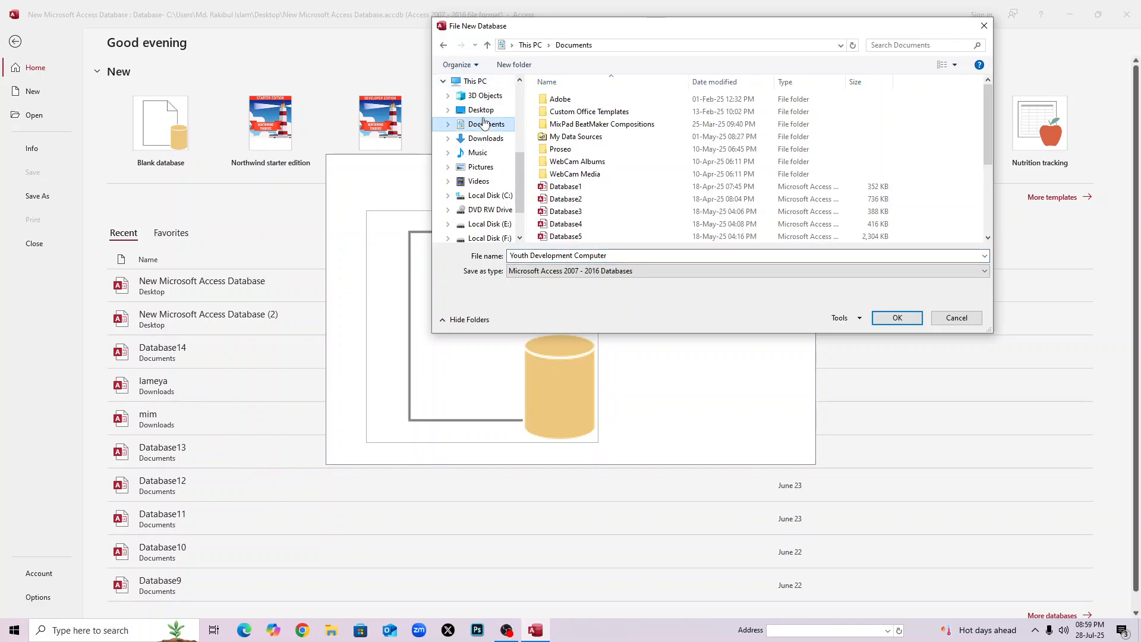
{"action": "left_click", "coordinate": [487, 138]}
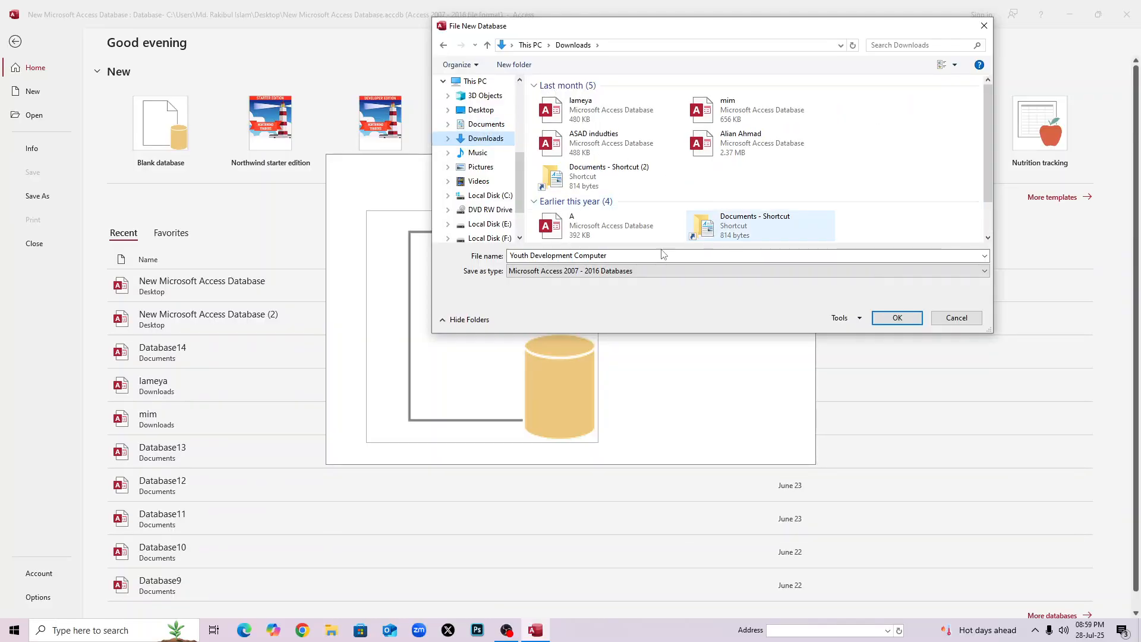
{"action": "left_click", "coordinate": [510, 258]}
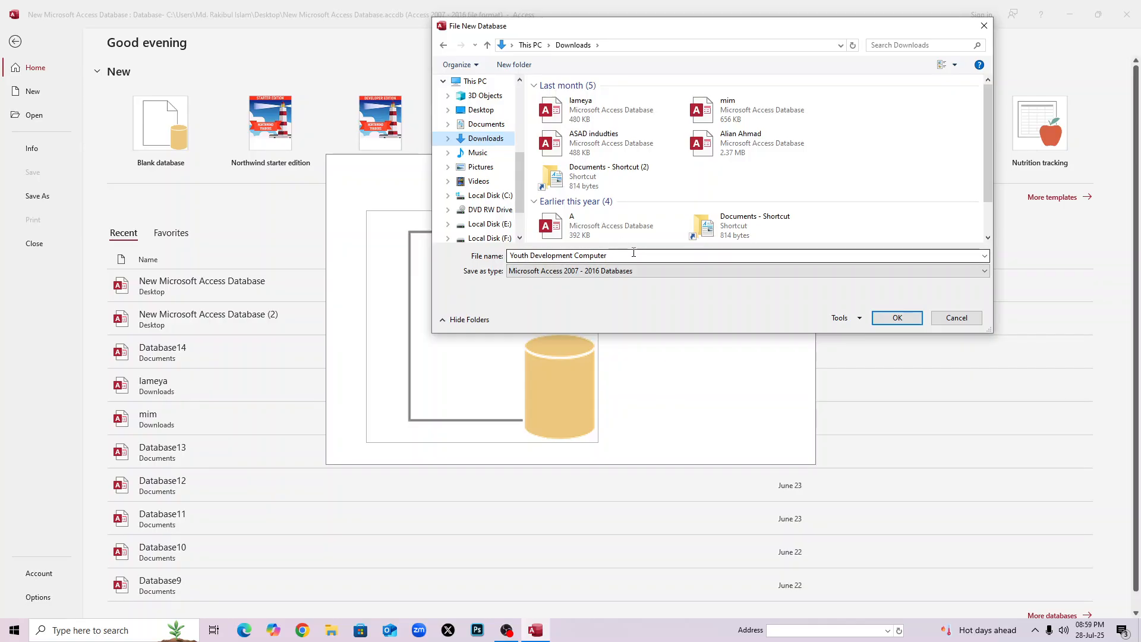
{"action": "left_click", "coordinate": [898, 318]}
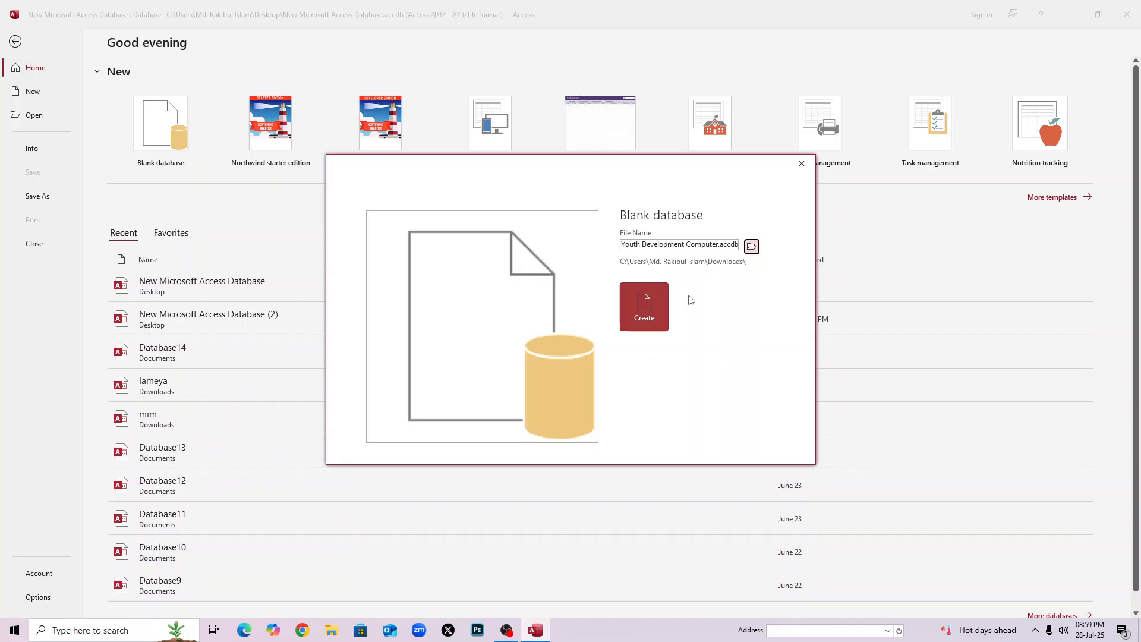
Create the database, then browse the Home, Create, External Data, Database Tools and Help tabs.
{"action": "left_click", "coordinate": [659, 309]}
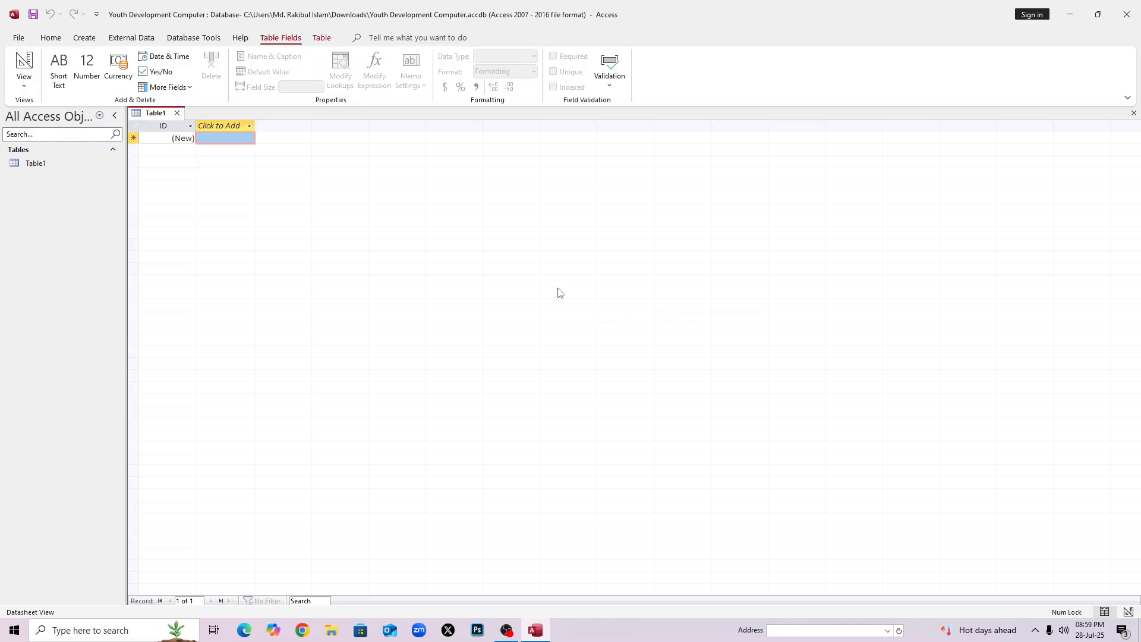
{"action": "left_click", "coordinate": [57, 38]}
{"action": "left_click", "coordinate": [83, 38]}
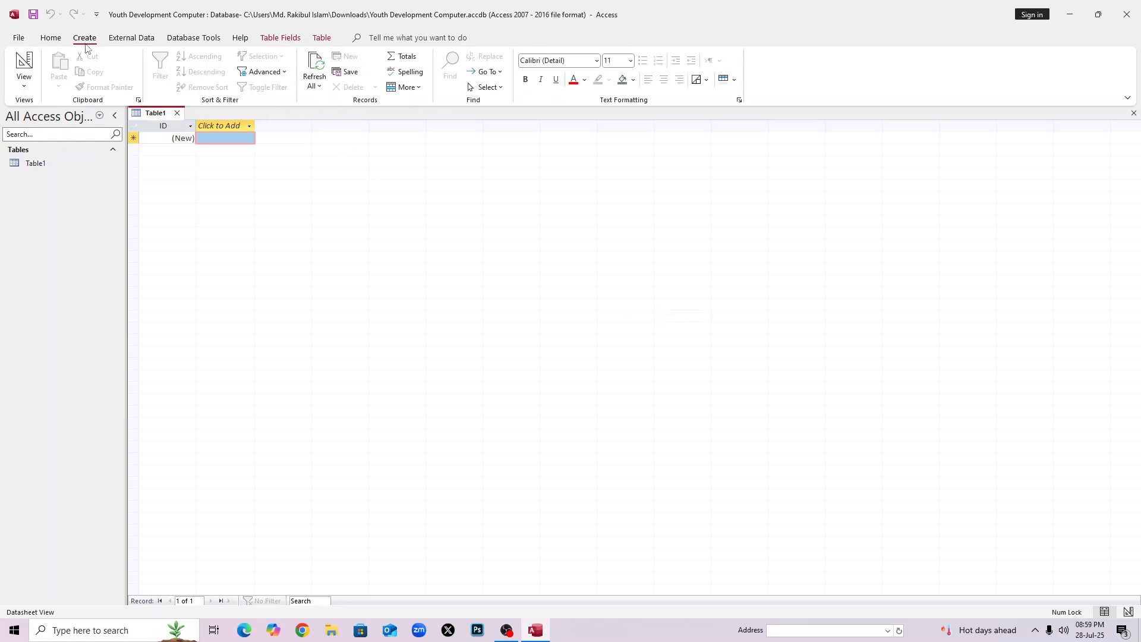
{"action": "left_click", "coordinate": [128, 41]}
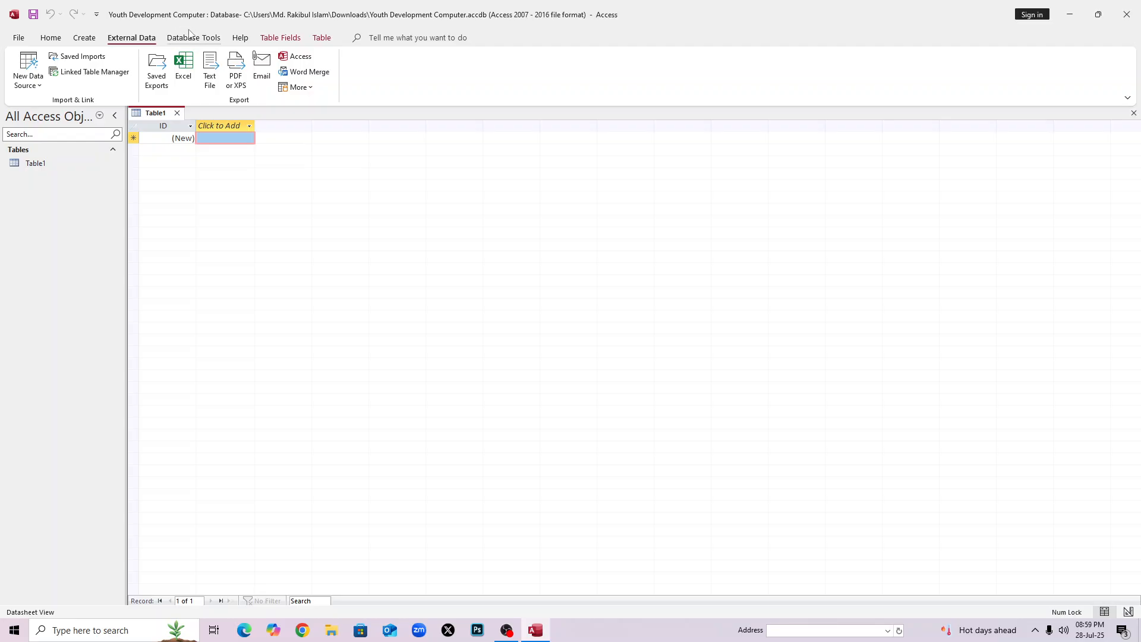
{"action": "left_click", "coordinate": [189, 38]}
{"action": "left_click", "coordinate": [239, 39]}
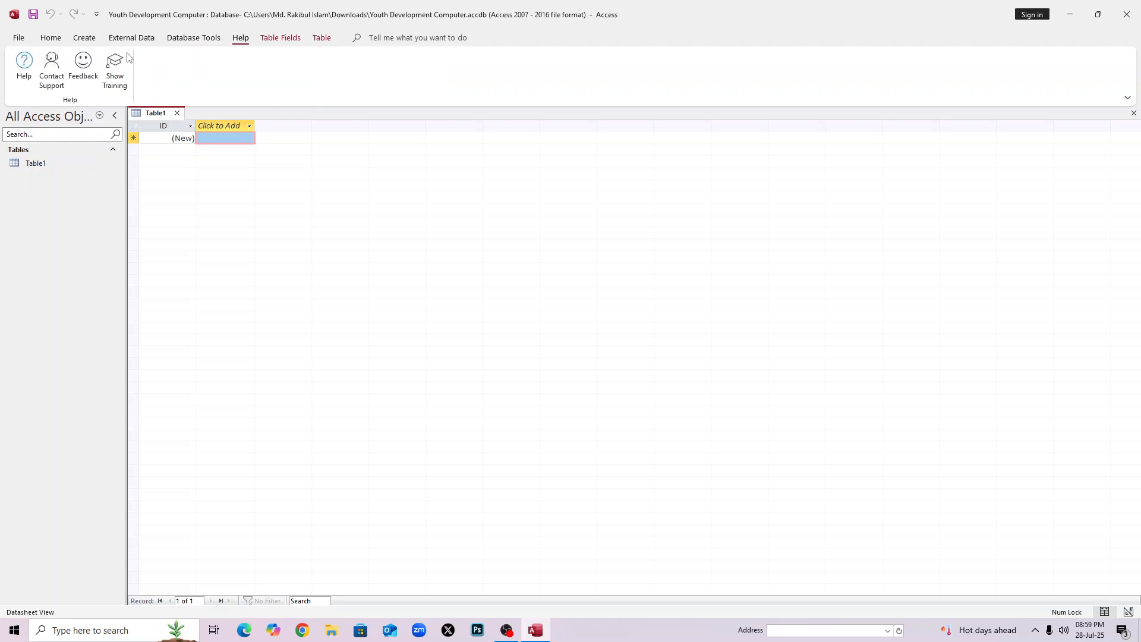
{"action": "left_click", "coordinate": [57, 38]}
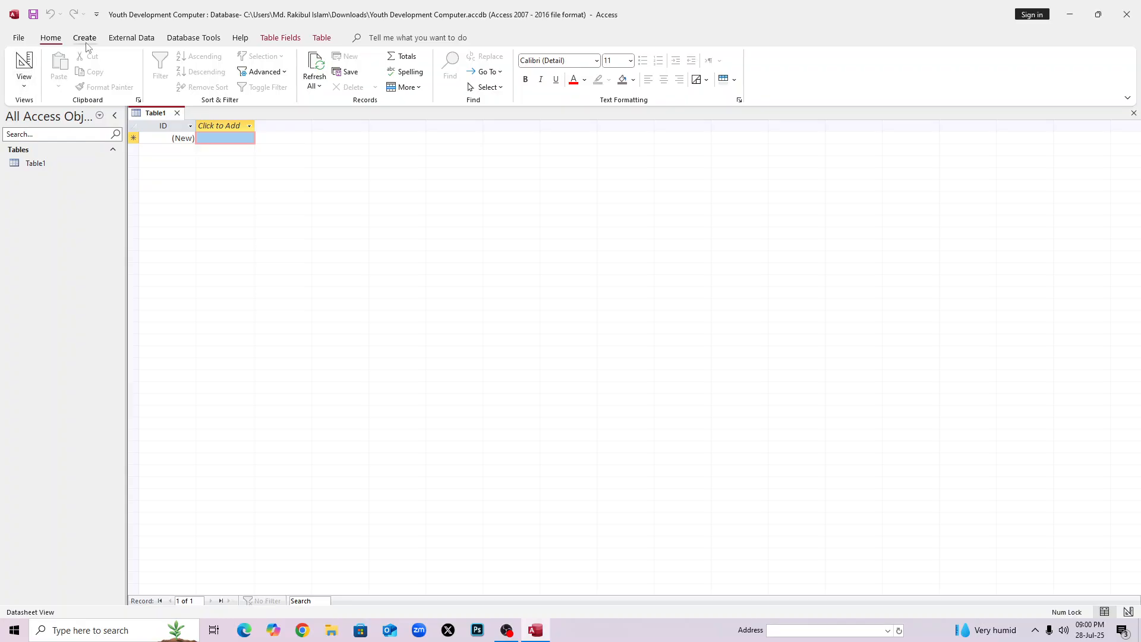
Return to Home and open the View dropdown listing table views.
{"action": "scroll", "coordinate": [86, 45], "scroll_direction": "down", "scroll_amount": 3}
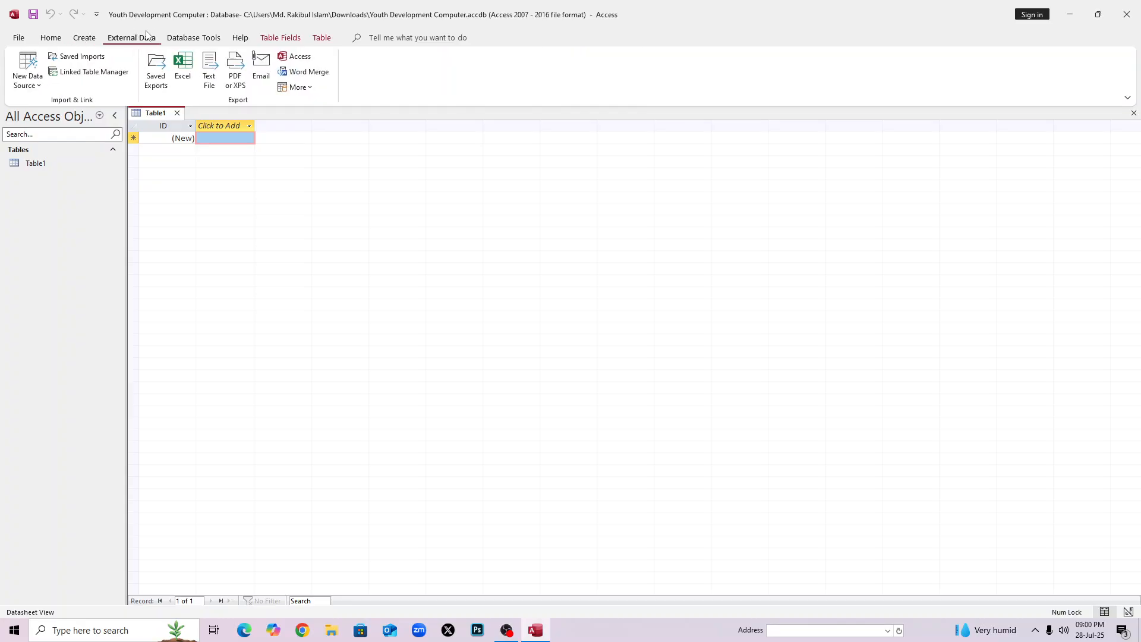
{"action": "left_click", "coordinate": [51, 39]}
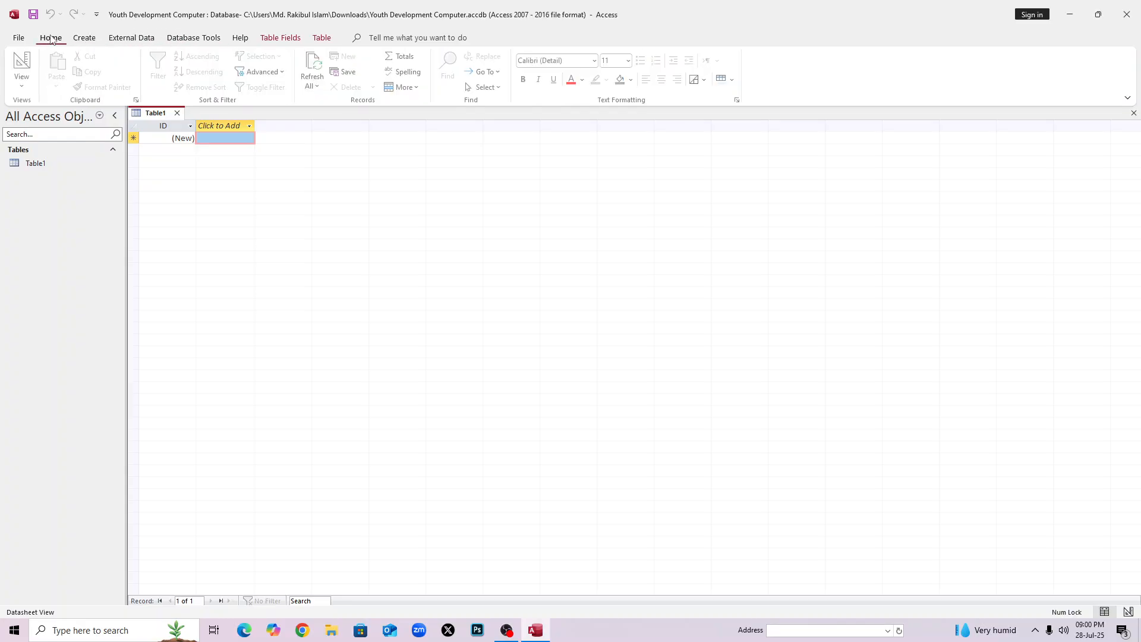
{"action": "left_click", "coordinate": [24, 83]}
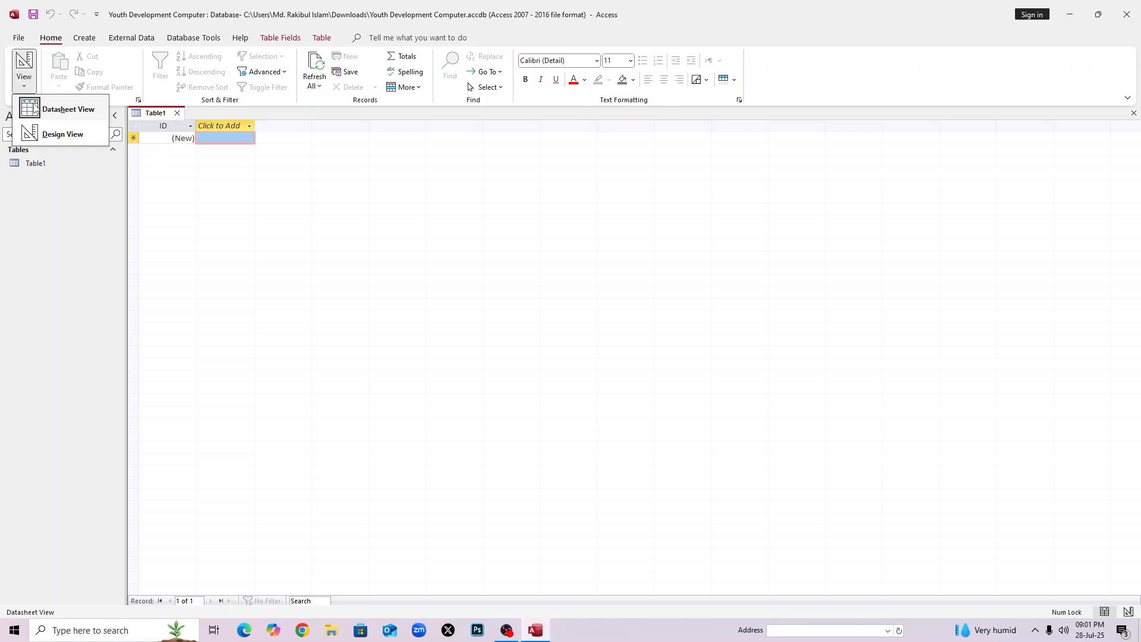
Switch the table to Design View, saving it as Table1.
{"action": "left_click", "coordinate": [47, 134]}
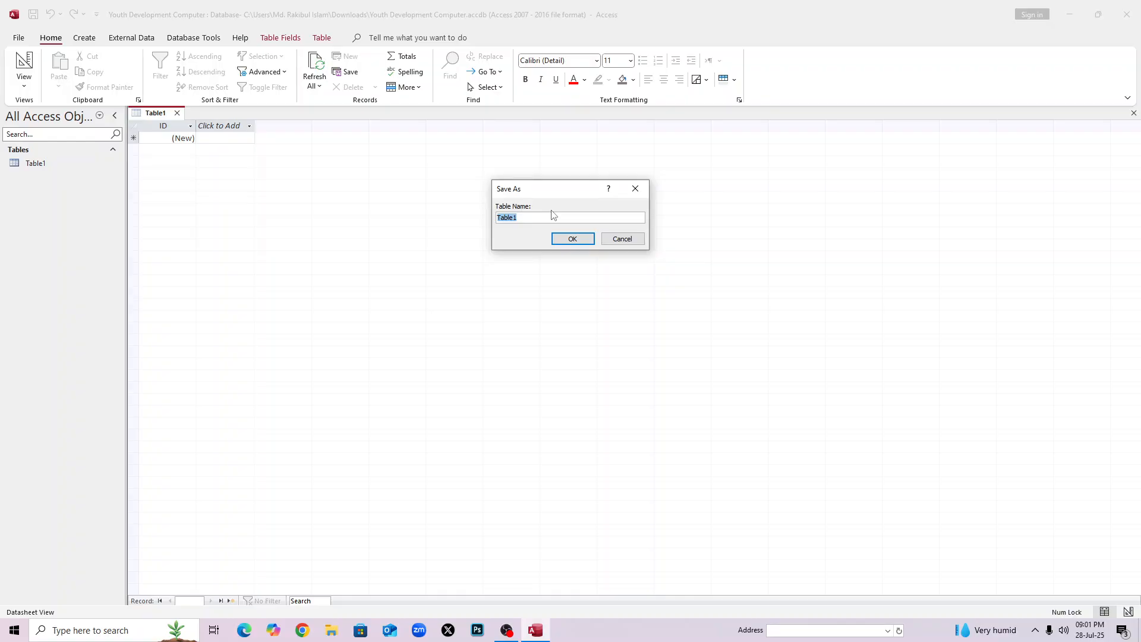
{"action": "left_click", "coordinate": [570, 239]}
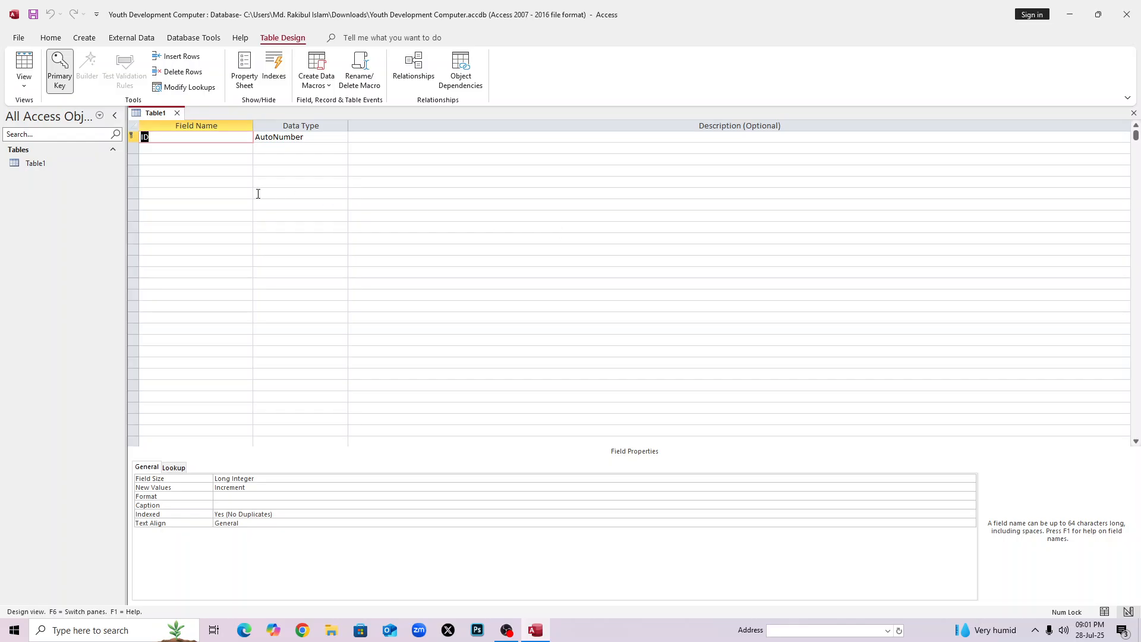
{"action": "left_click", "coordinate": [217, 191]}
{"action": "left_click", "coordinate": [262, 170]}
{"action": "left_click", "coordinate": [207, 167]}
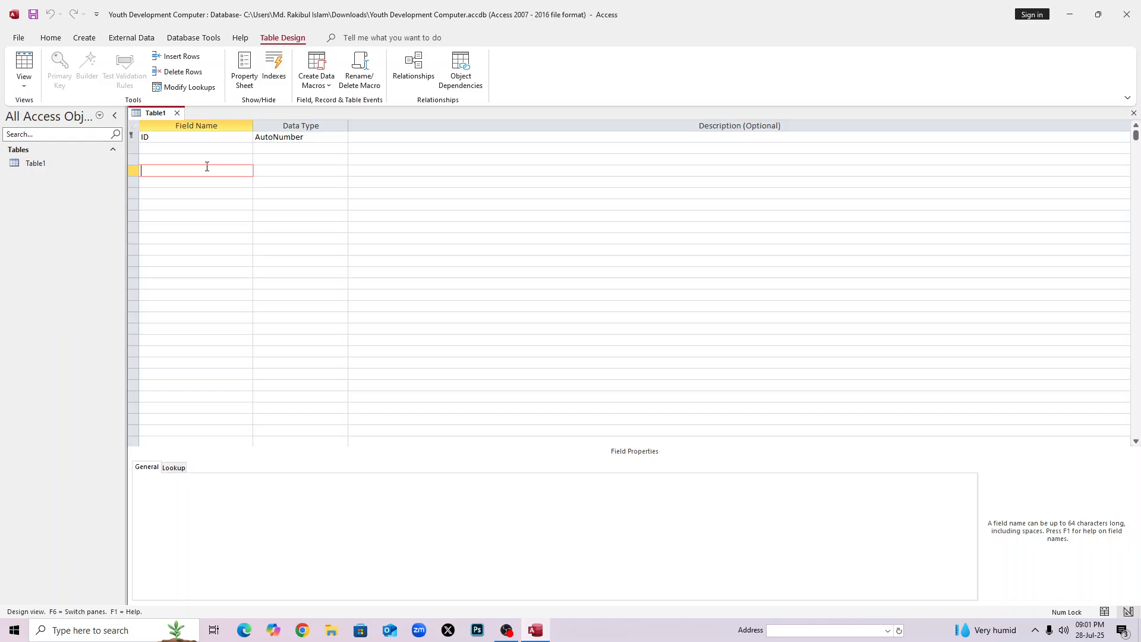
Rename the ID field to 'Nid No:' and add a Name field, accepting the reserved-word warning.
{"action": "left_click", "coordinate": [191, 138]}
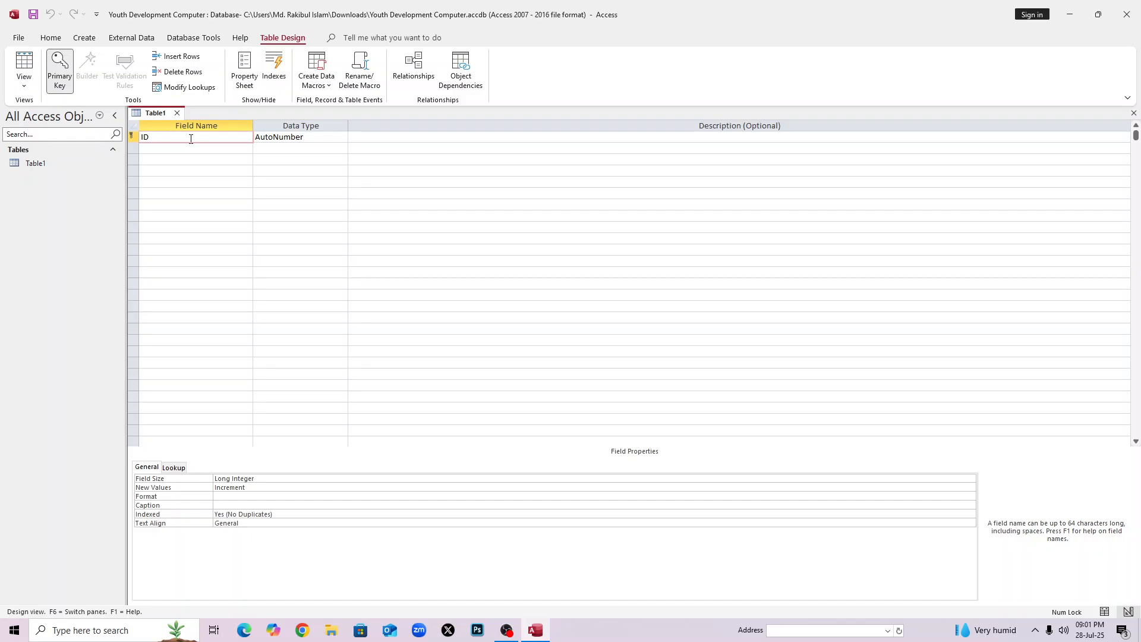
{"action": "key", "text": "BackSpace"}
{"action": "key", "text": "BackSpace"}
{"action": "type", "text": "Nid No:"}
{"action": "key", "text": "Down"}
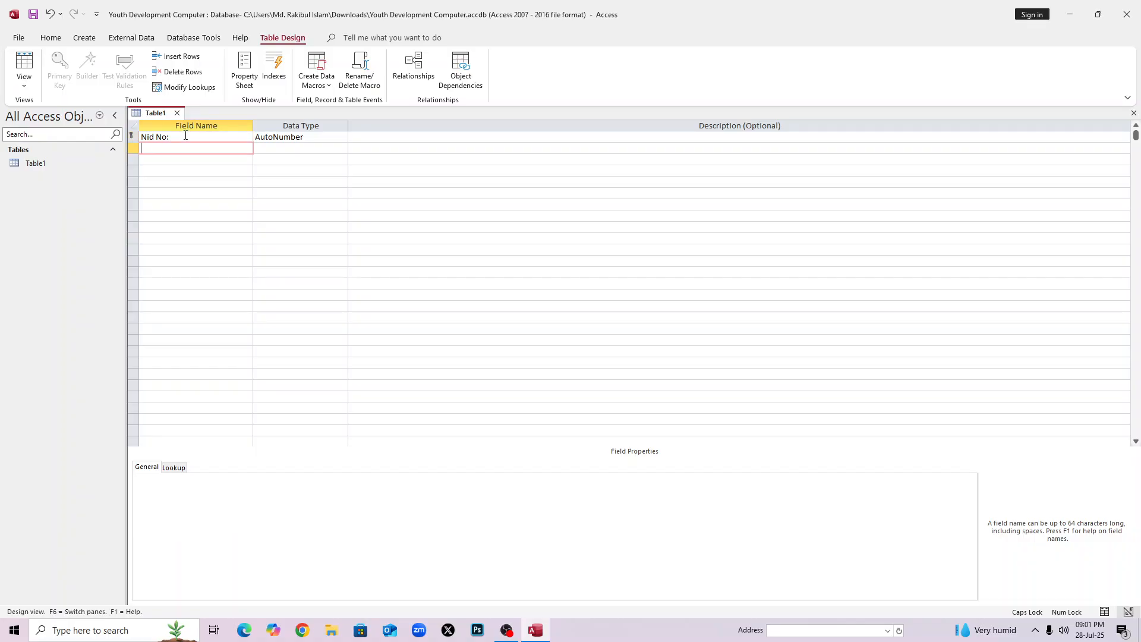
{"action": "type", "text": "Name"}
{"action": "key", "text": "Tab"}
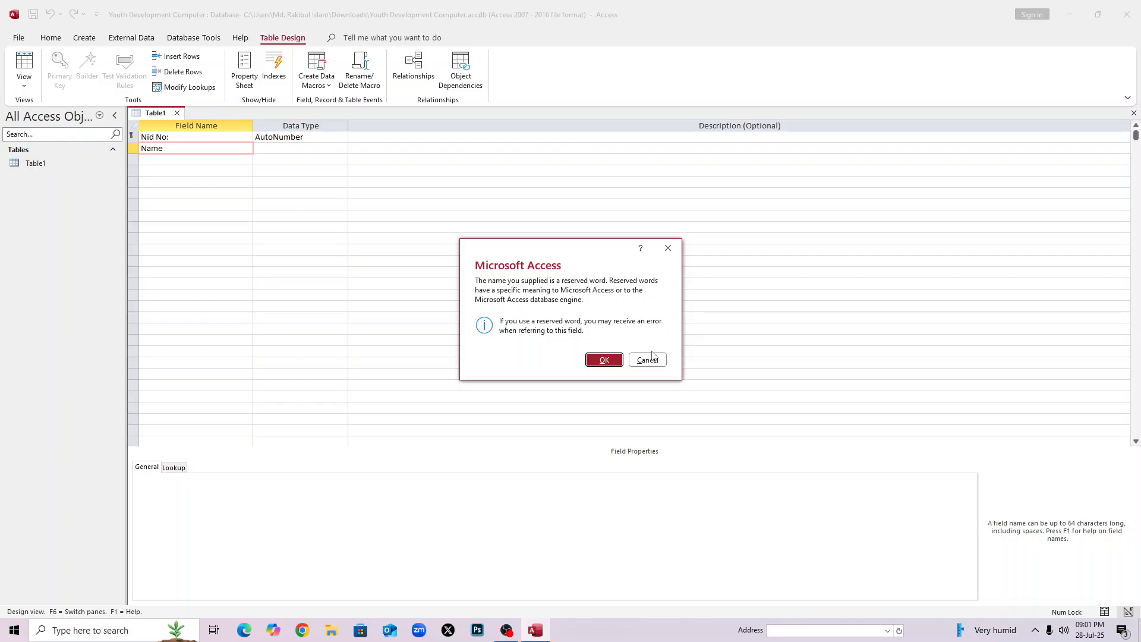
{"action": "left_click", "coordinate": [614, 363]}
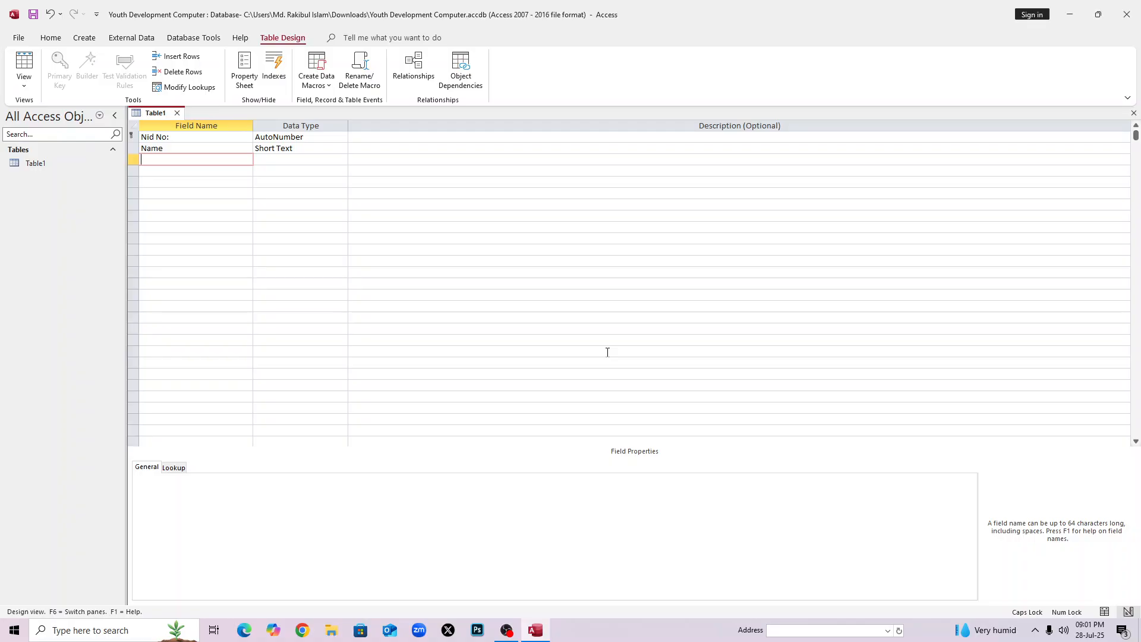
{"action": "type", "text": "Father1"}
Try naming the third field 'Father`s Name', dismiss the naming-rules errors and clear the cell.
{"action": "key", "text": "BackSpace"}
{"action": "type", "text": "`s Name"}
{"action": "key", "text": "Return"}
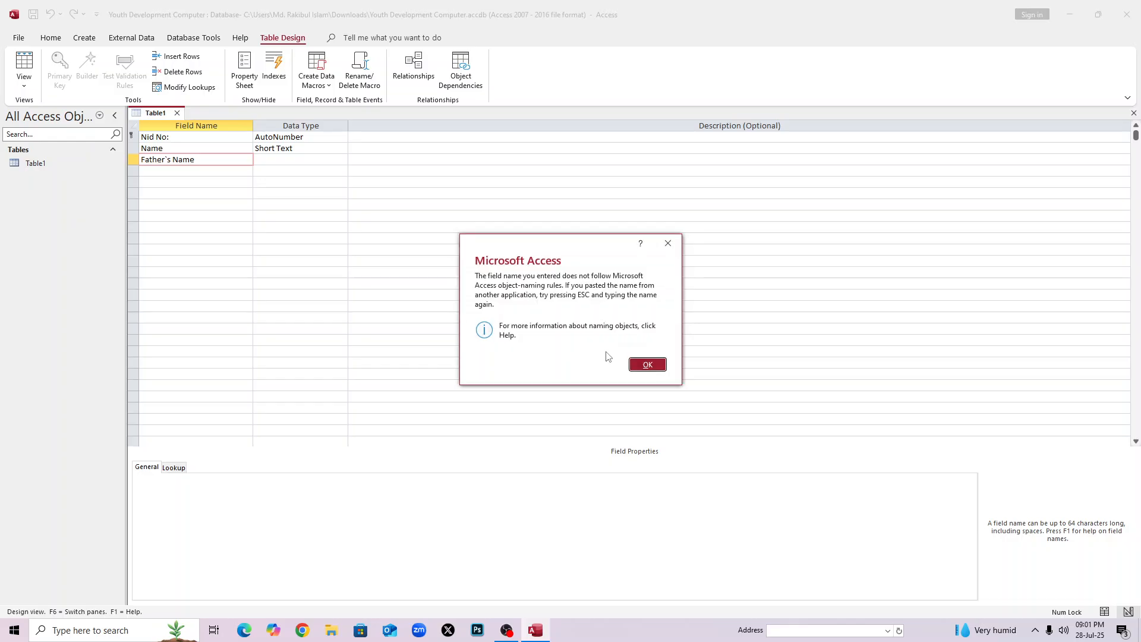
{"action": "left_click", "coordinate": [647, 362]}
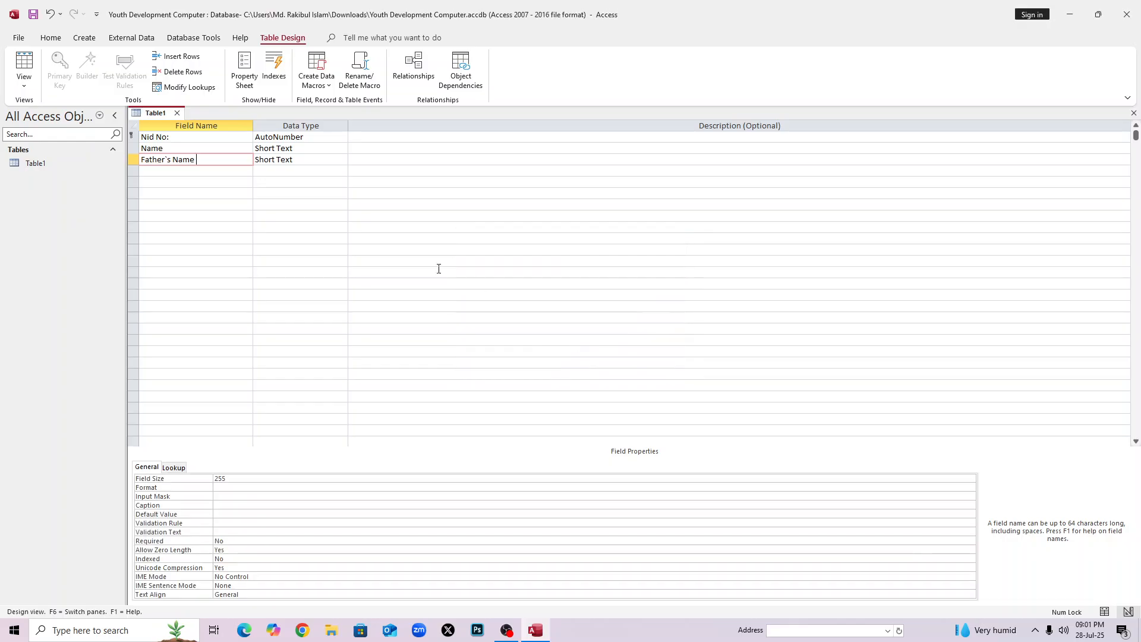
{"action": "left_click", "coordinate": [216, 173]}
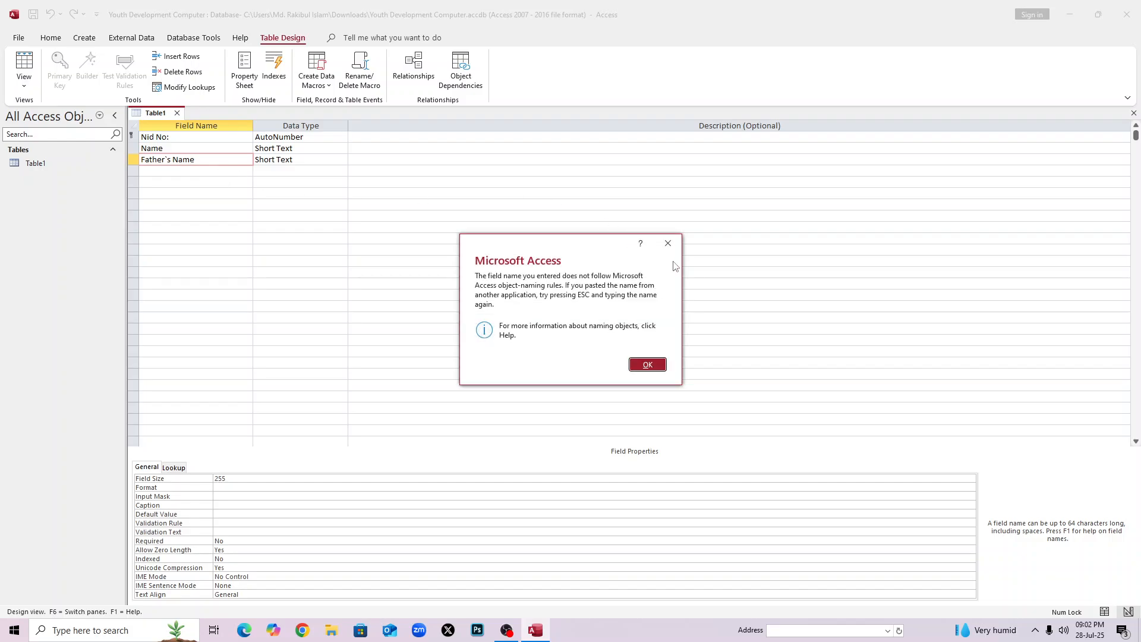
{"action": "left_click", "coordinate": [656, 363]}
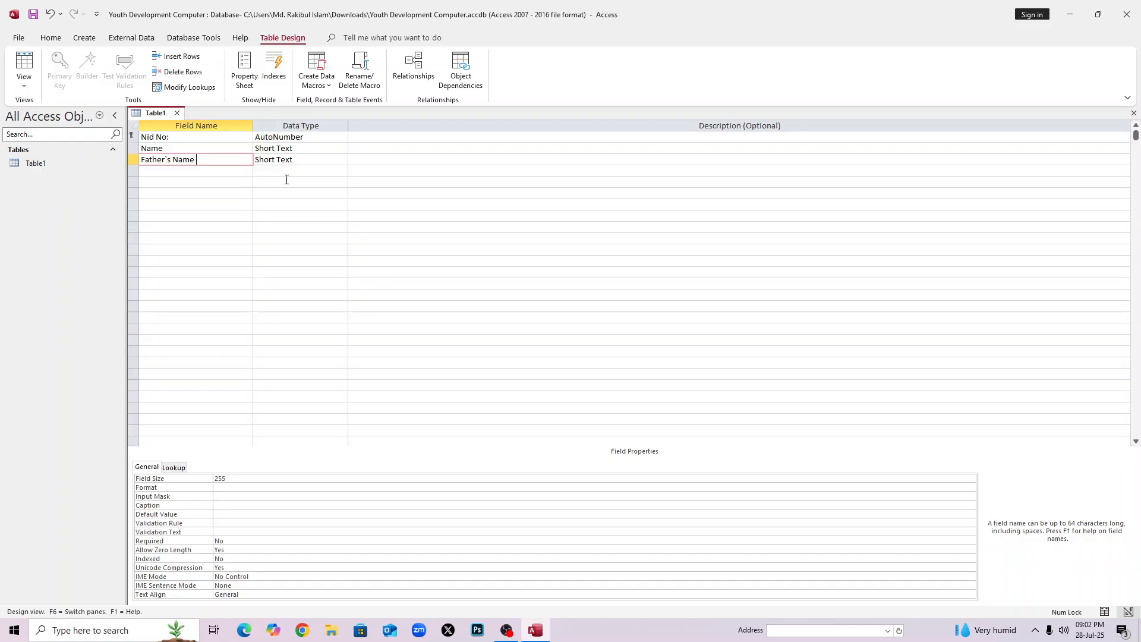
{"action": "key", "text": "Escape"}
Begin retyping the third field name as 'Fathers' without the backtick.
{"action": "left_click", "coordinate": [288, 191]}
{"action": "left_click", "coordinate": [208, 162]}
{"action": "key", "text": "Caps_Lock"}
{"action": "type", "text": "F"}
{"action": "key", "text": "Caps_Lock"}
{"action": "type", "text": "athers"}
Complete the Fathers Name field and add Mothers Name below it.
{"action": "key", "text": "Caps_Lock"}
{"action": "type", "text": "N"}
{"action": "key", "text": "Caps_Lock"}
{"action": "type", "text": "ame"}
{"action": "left_click", "coordinate": [213, 171]}
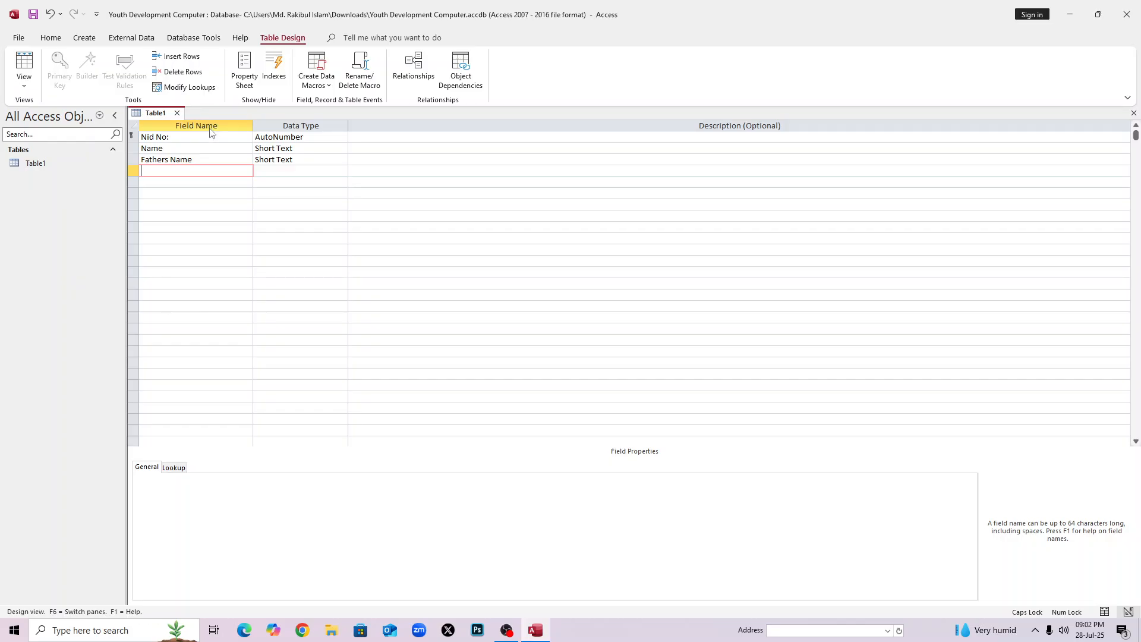
{"action": "type", "text": "Mother s Nam,e"}
{"action": "key", "text": "BackSpace"}
{"action": "key", "text": "BackSpace"}
{"action": "type", "text": "e"}
{"action": "key", "text": "Down"}
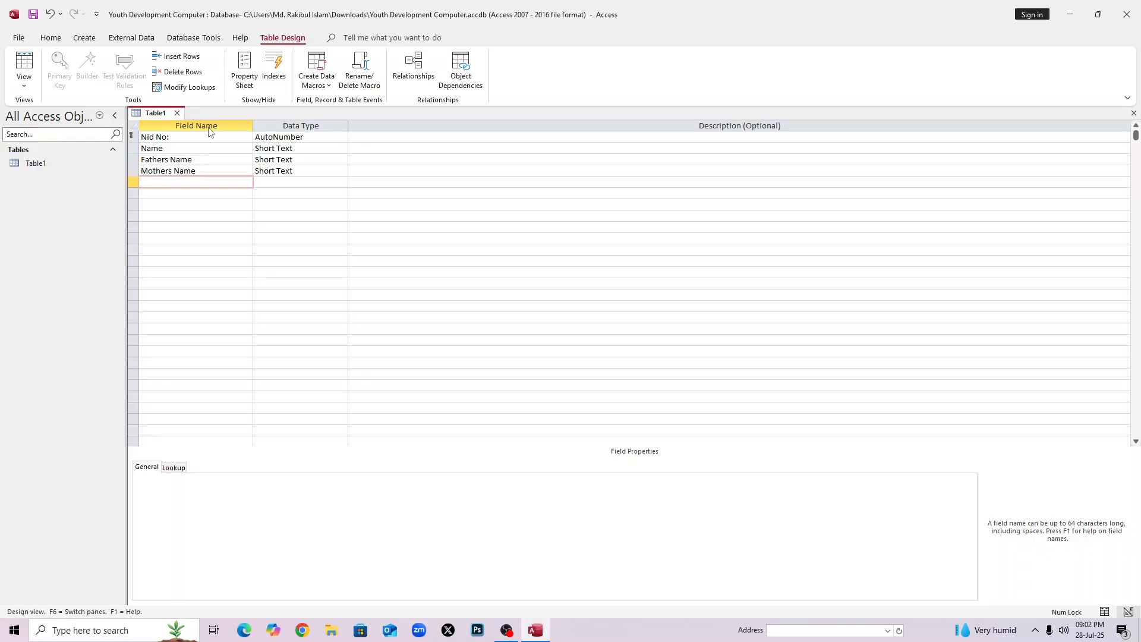
Add the Date of Birth and Experience fields.
{"action": "type", "text": "Date of Birth"}
{"action": "key", "text": "Down"}
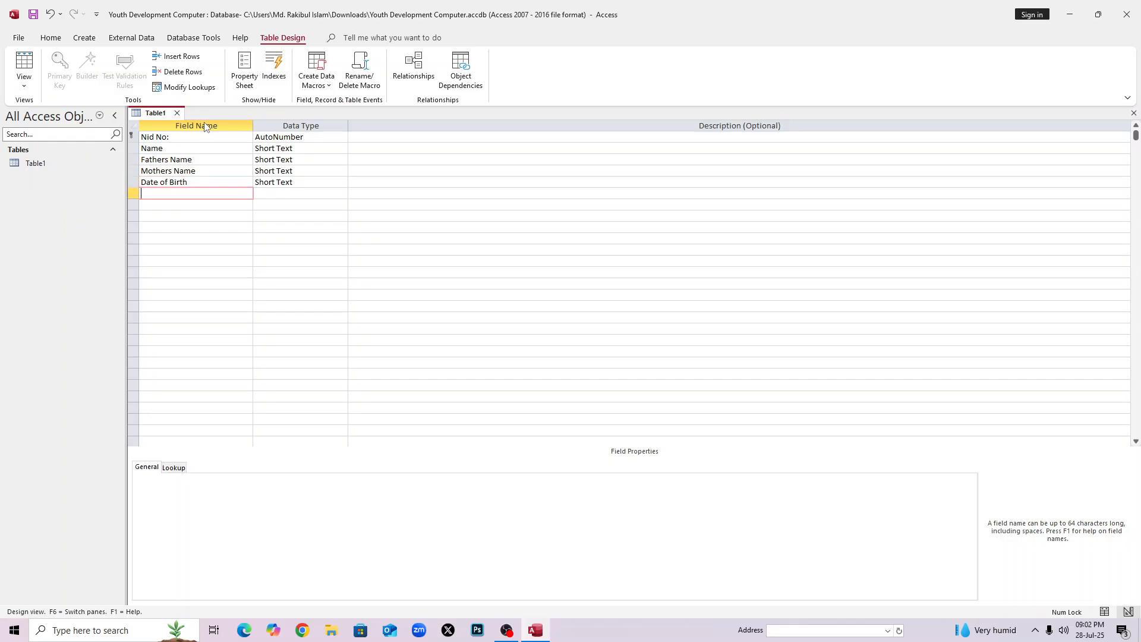
{"action": "key", "text": "Caps_Lock"}
{"action": "type", "text": "E"}
{"action": "key", "text": "Caps_Lock"}
{"action": "type", "text": "xpr"}
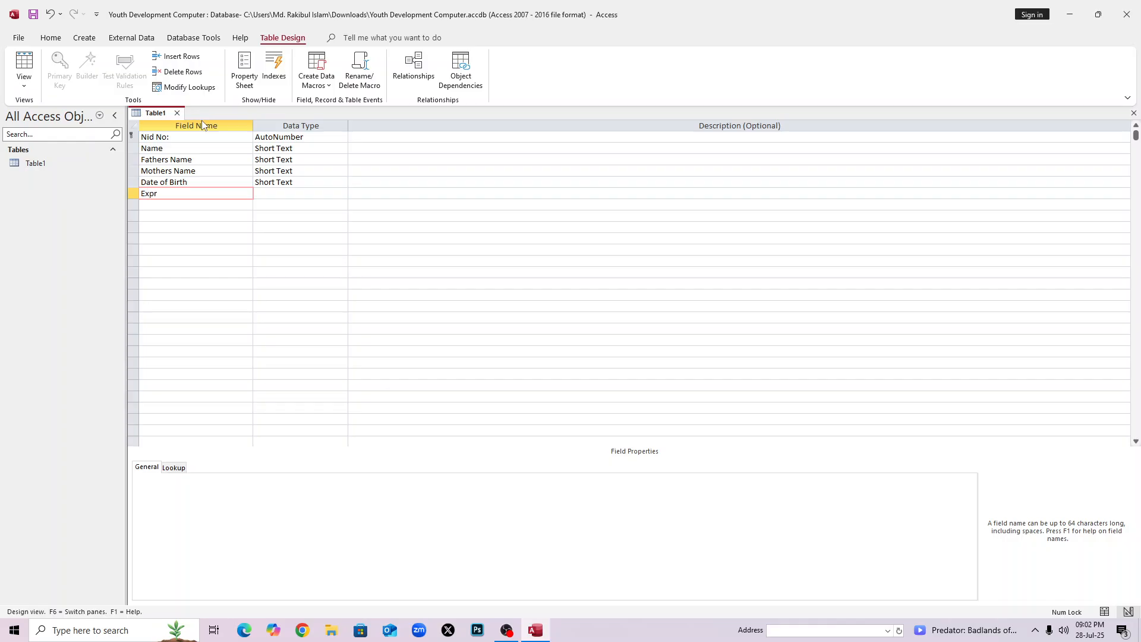
{"action": "key", "text": "BackSpace"}
{"action": "type", "text": "erience"}
{"action": "key", "text": "Down"}
Add the Educational Qualification field.
{"action": "key", "text": "Caps_Lock"}
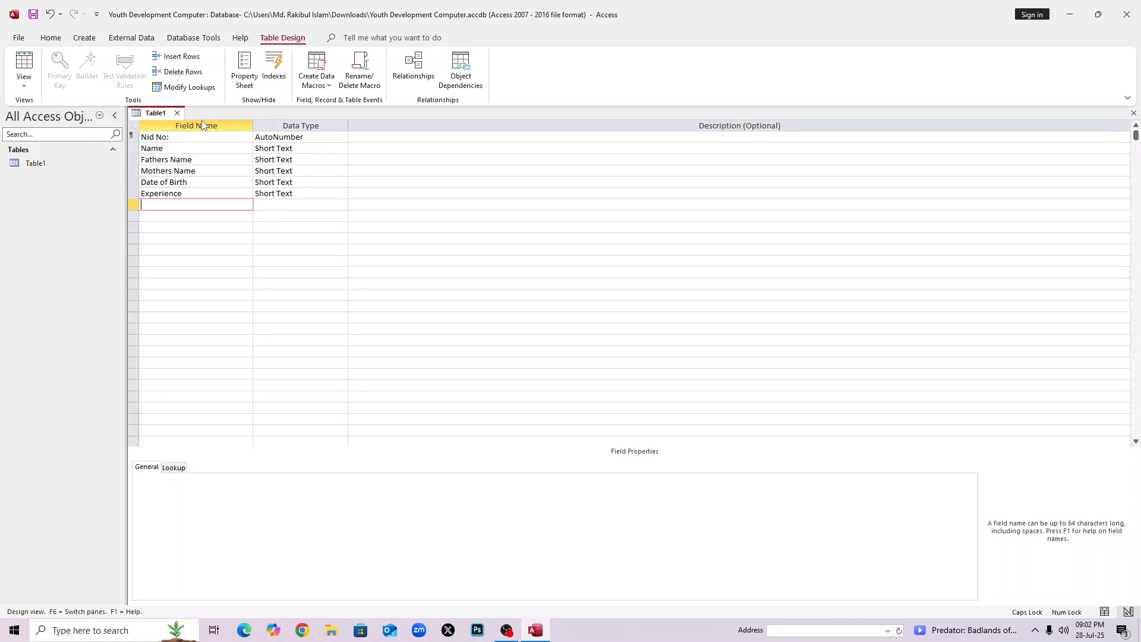
{"action": "type", "text": "E"}
{"action": "key", "text": "Caps_Lock"}
{"action": "type", "text": "ducational"}
{"action": "key", "text": "Caps_Lock"}
{"action": "type", "text": "Q"}
{"action": "key", "text": "Caps_Lock"}
{"action": "type", "text": "ualification"}
{"action": "key", "text": "Down"}
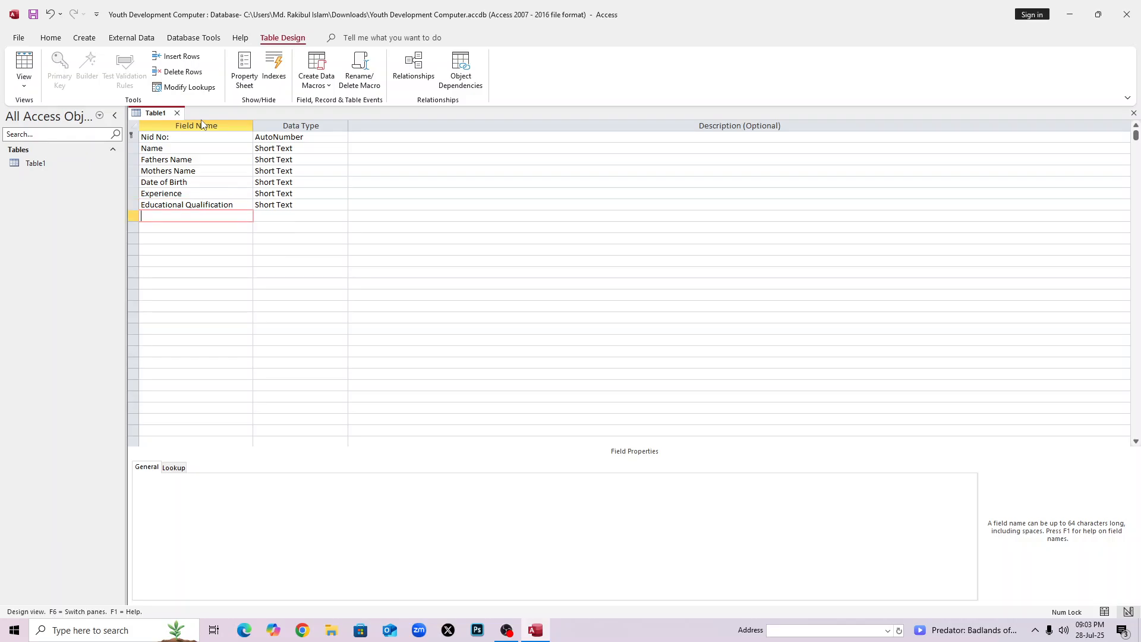
Add the blood Group field as Short Text and move to the ninth row.
{"action": "type", "text": "b"}
{"action": "key", "text": "Caps_Lock"}
{"action": "key", "text": "Caps_Lock"}
{"action": "type", "text": "o"}
{"action": "key", "text": "BackSpace"}
{"action": "type", "text": "lood"}
{"action": "key", "text": "Caps_Lock"}
{"action": "type", "text": "G"}
{"action": "key", "text": "Caps_Lock"}
{"action": "type", "text": "roup"}
{"action": "key", "text": "Tab"}
{"action": "key", "text": "Tab"}
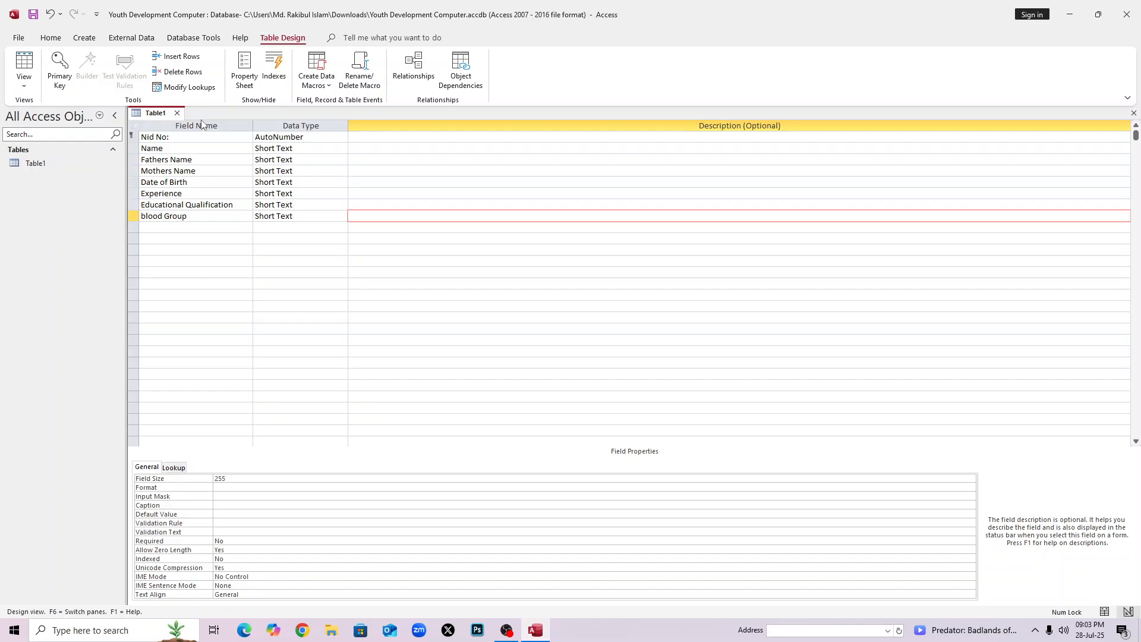
{"action": "key", "text": "shift+Tab"}
{"action": "key", "text": "shift+Tab"}
{"action": "key", "text": "Down"}
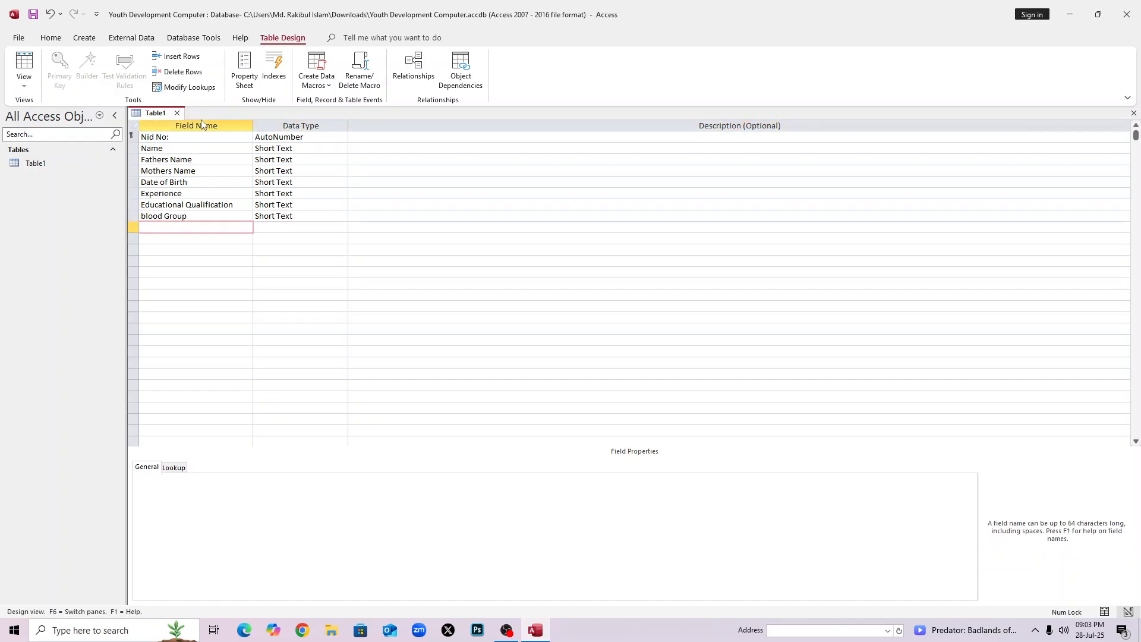
Add the Extra Skills and Religions fields.
{"action": "key", "text": "Caps_Lock"}
{"action": "key", "text": "Caps_Lock"}
{"action": "key", "text": "Caps_Lock"}
{"action": "type", "text": "E"}
{"action": "key", "text": "Caps_Lock"}
{"action": "type", "text": "xtra"}
{"action": "key", "text": "Caps_Lock"}
{"action": "type", "text": "S"}
{"action": "key", "text": "Caps_Lock"}
{"action": "type", "text": "kills"}
{"action": "key", "text": "Down"}
{"action": "key", "text": "Caps_Lock"}
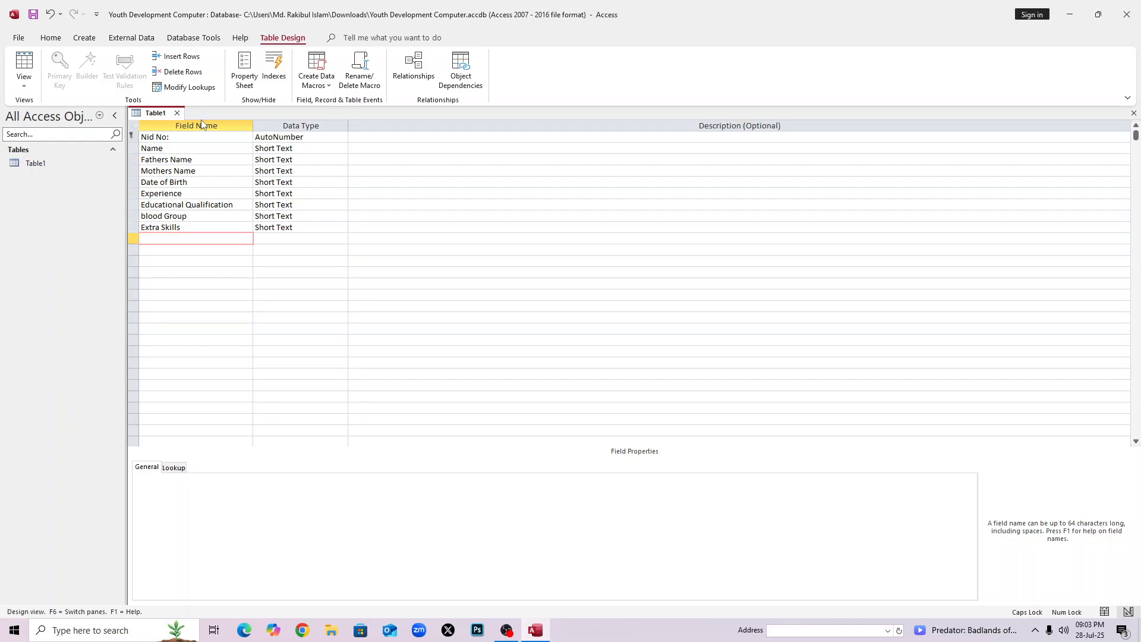
{"action": "type", "text": "R"}
{"action": "key", "text": "Caps_Lock"}
{"action": "type", "text": "eligions"}
{"action": "key", "text": "Down"}
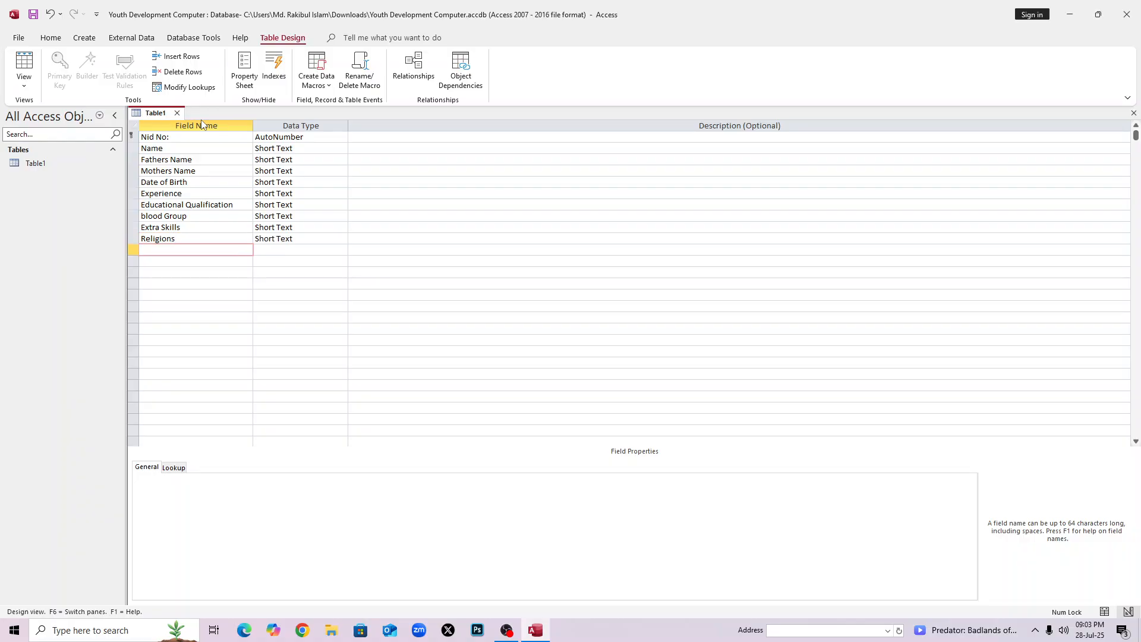
Add the Nationality, Marrital Status and Raffer fields.
{"action": "key", "text": "Caps_Lock"}
{"action": "type", "text": "N"}
{"action": "key", "text": "Caps_Lock"}
{"action": "type", "text": "ationalii"}
{"action": "type", "text": "y"}
{"action": "key", "text": "Down"}
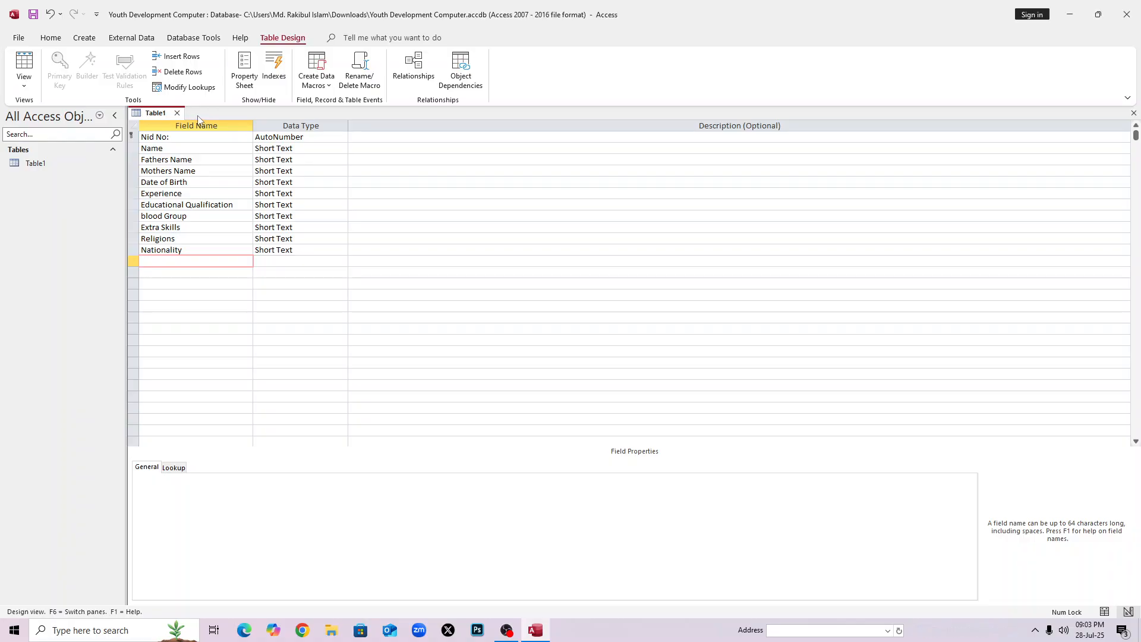
{"action": "type", "text": "Marrital Status"}
{"action": "key", "text": "BackSpace"}
{"action": "type", "text": "tus"}
{"action": "key", "text": "Down"}
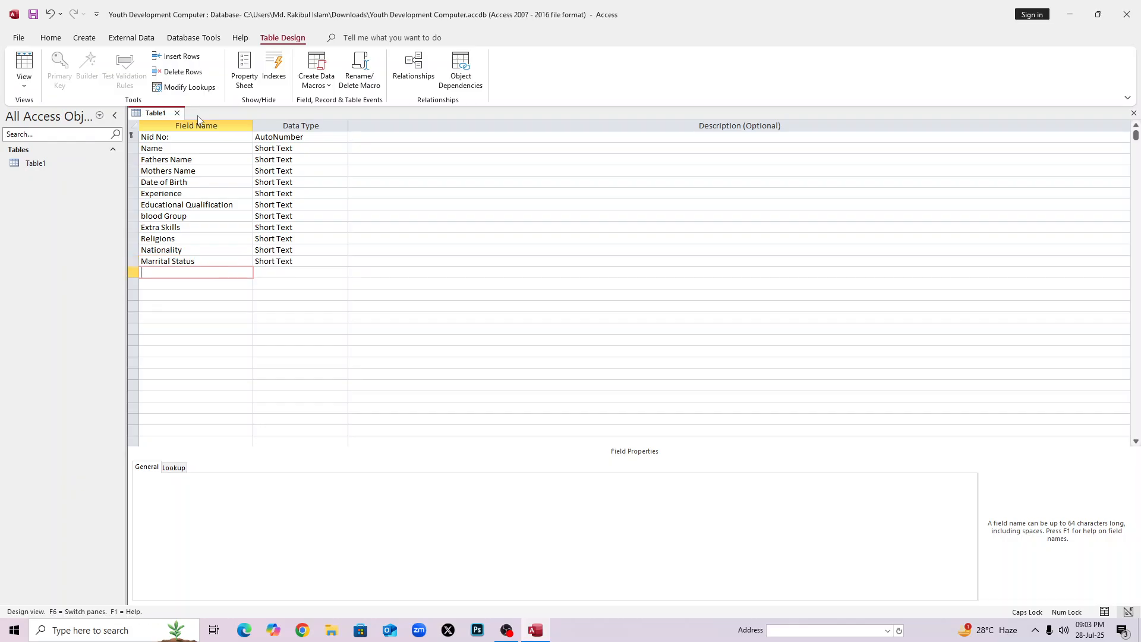
{"action": "type", "text": "Raffer"}
{"action": "key", "text": "Down"}
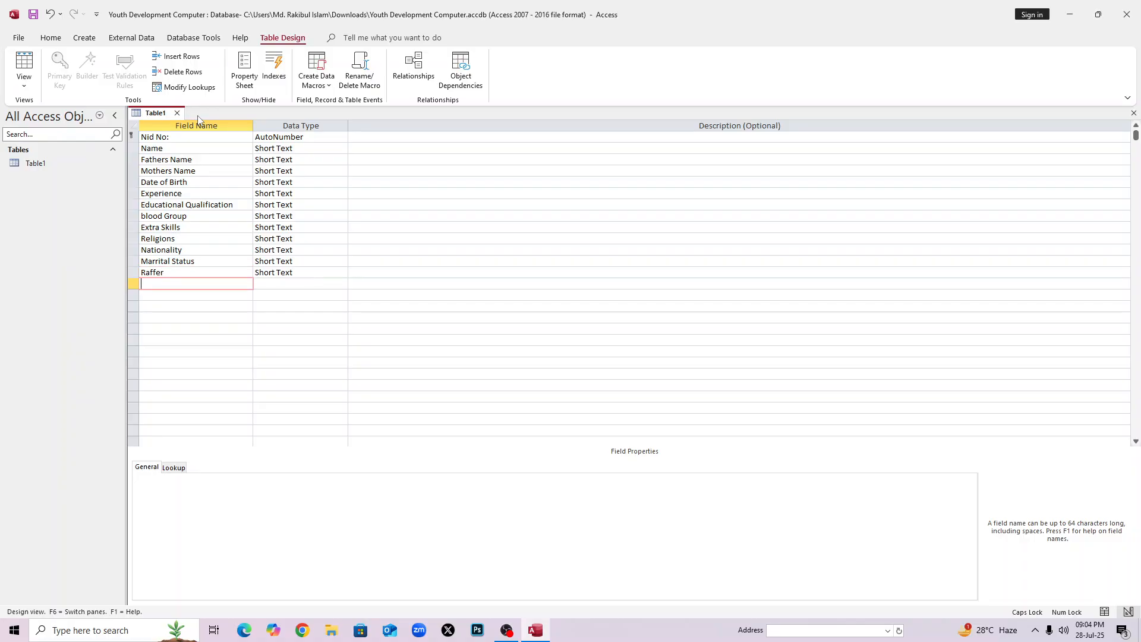
Add the Phone, Present Address and Permanent Address fields.
{"action": "type", "text": "Phonnne"}
{"action": "key", "text": "BackSpace"}
{"action": "key", "text": "BackSpace"}
{"action": "key", "text": "BackSpace"}
{"action": "type", "text": "e"}
{"action": "key", "text": "Down"}
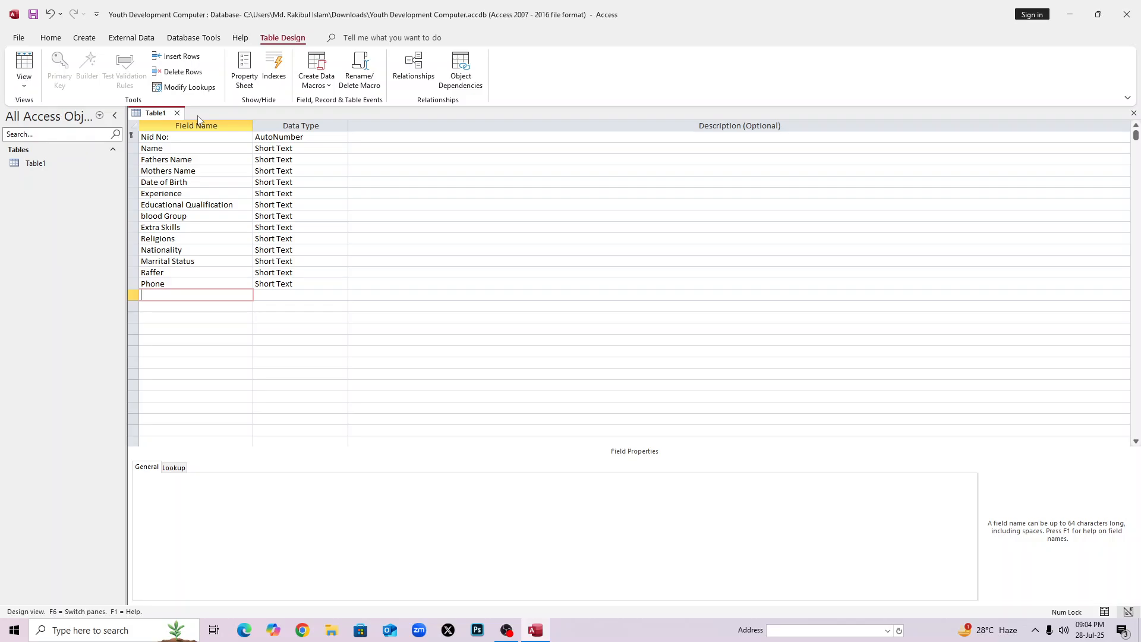
{"action": "type", "text": "Present Address"}
{"action": "key", "text": "Down"}
{"action": "type", "text": "Pe"}
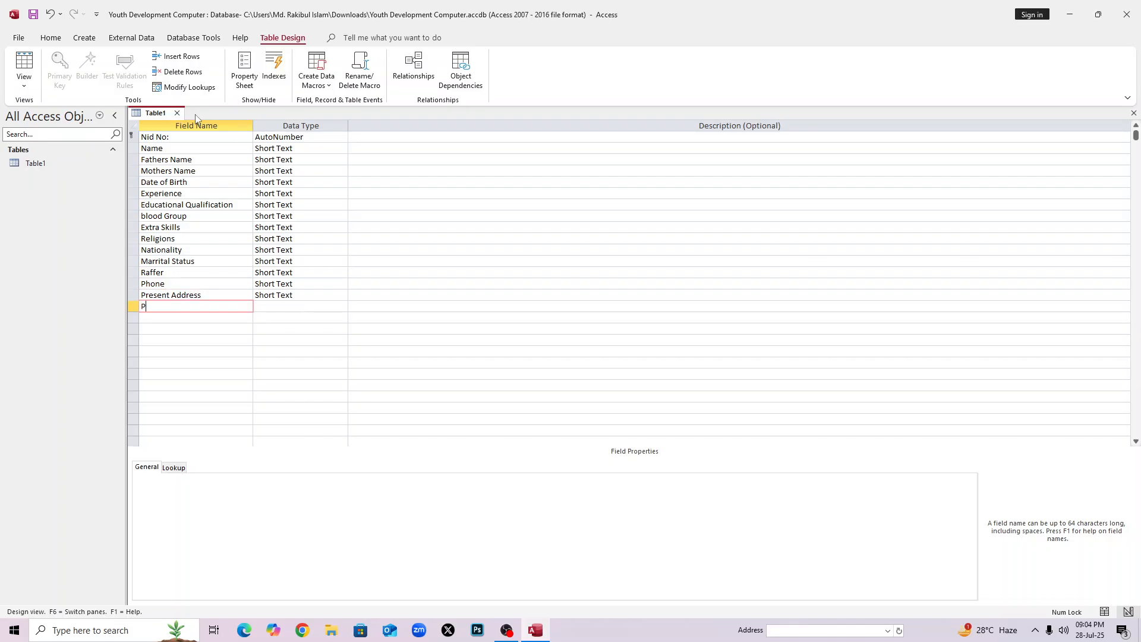
{"action": "type", "text": "rmane"}
{"action": "key", "text": "BackSpace"}
{"action": "key", "text": "BackSpace"}
{"action": "type", "text": "nent"}
{"action": "key", "text": "Caps_Lock"}
{"action": "type", "text": "A"}
{"action": "key", "text": "Caps_Lock"}
{"action": "type", "text": "ddress"}
{"action": "key", "text": "Down"}
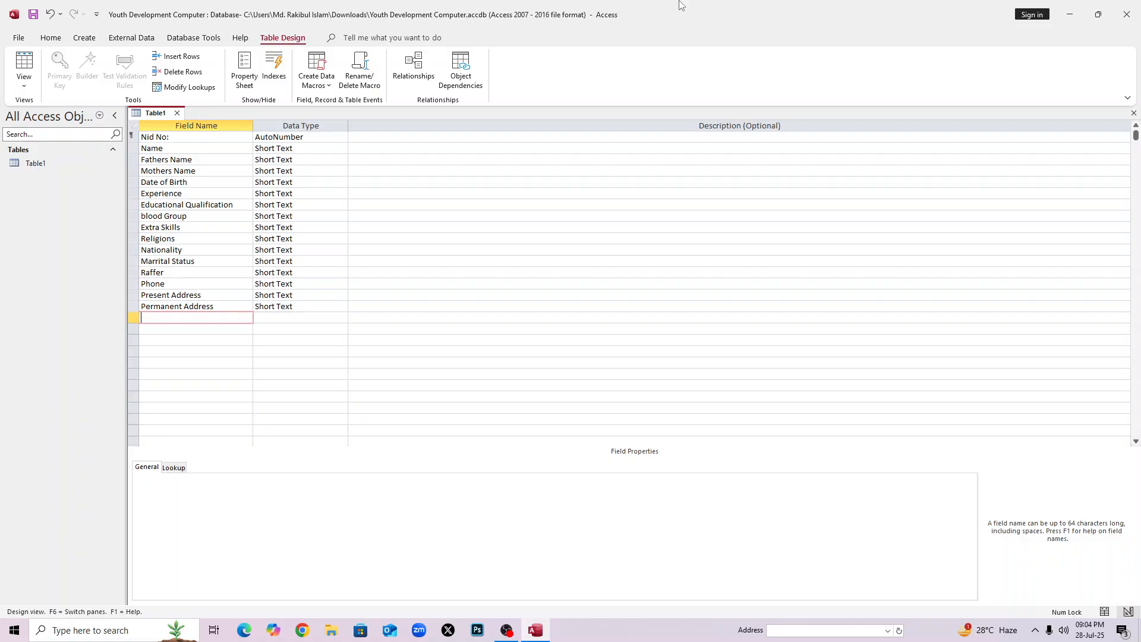
Look through the Name, Date of Birth, Religions, Fathers Name, Present Address and Extra Skills rows.
{"action": "left_click", "coordinate": [170, 150]}
{"action": "left_click", "coordinate": [180, 183]}
{"action": "left_click", "coordinate": [165, 238]}
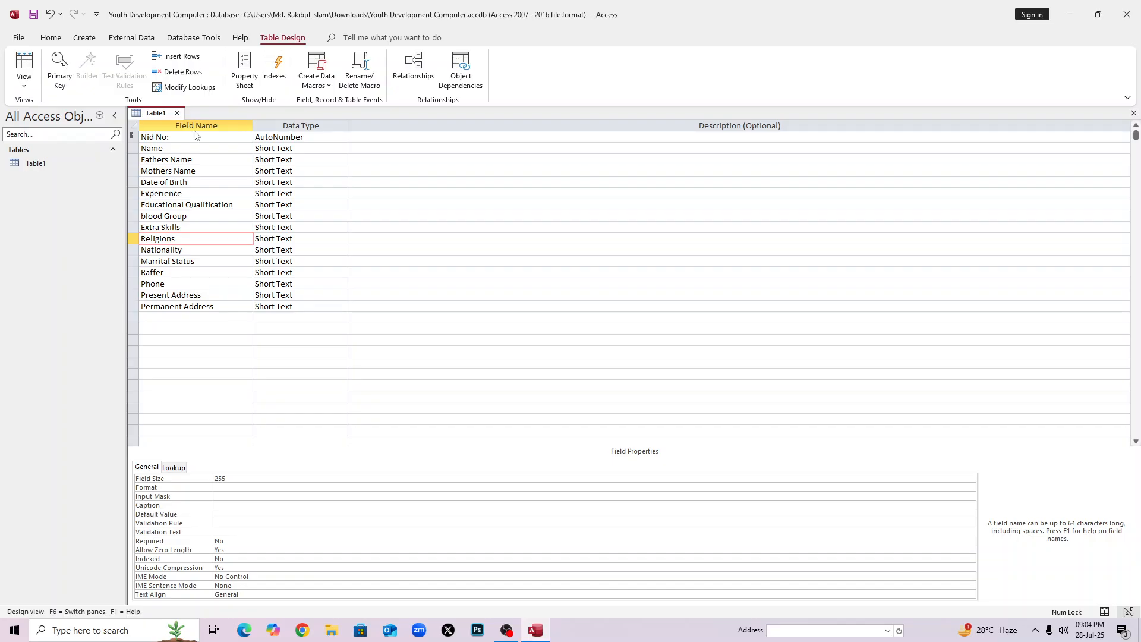
{"action": "left_click", "coordinate": [196, 160]}
{"action": "left_click", "coordinate": [203, 295]}
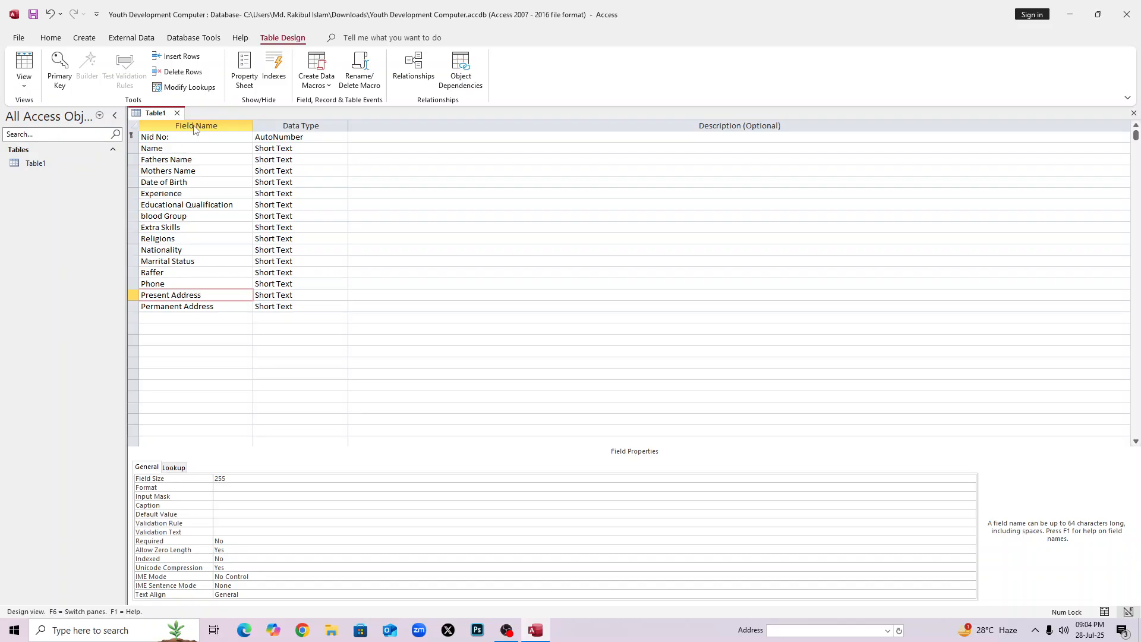
{"action": "left_click", "coordinate": [178, 149]}
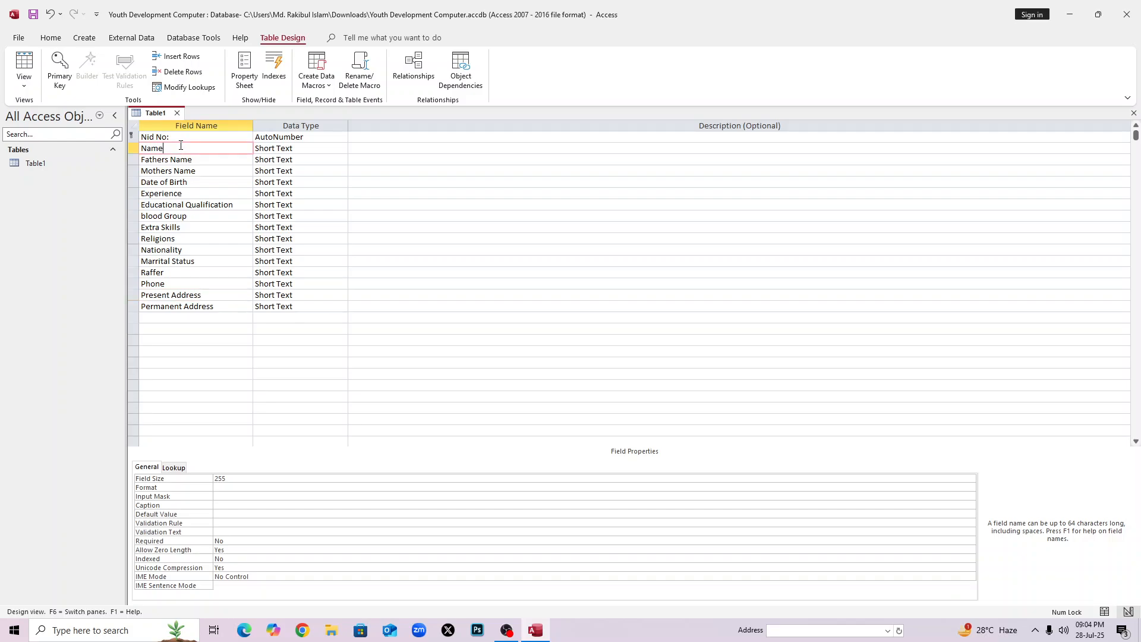
{"action": "left_click", "coordinate": [195, 182]}
{"action": "left_click", "coordinate": [200, 230]}
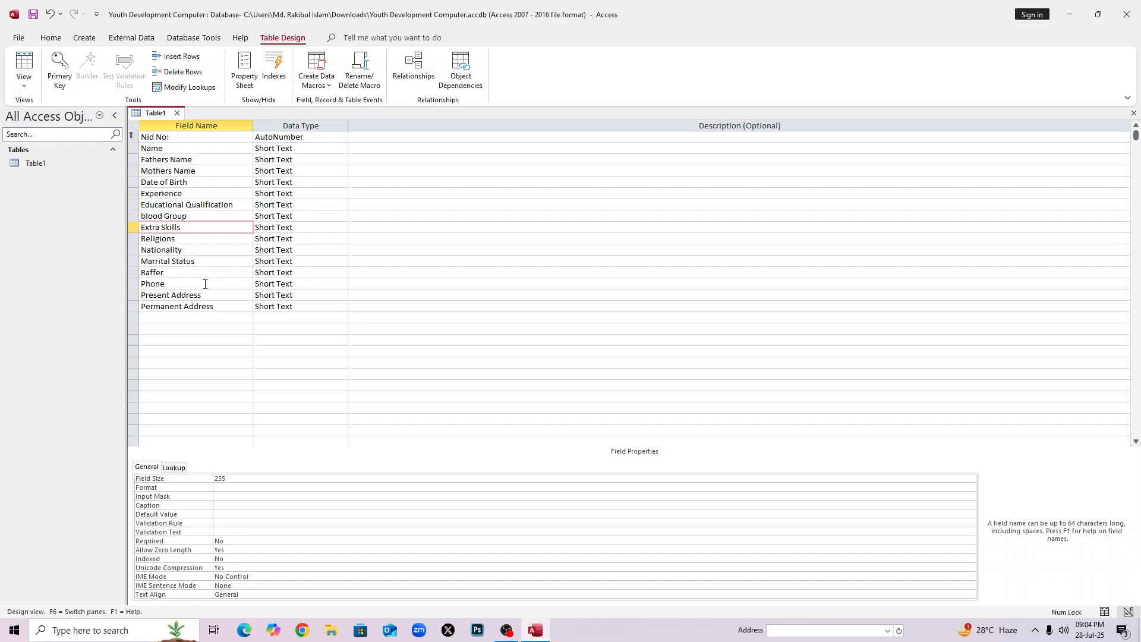
Show the data type list for the Nid No: field, currently AutoNumber.
{"action": "left_click", "coordinate": [325, 128]}
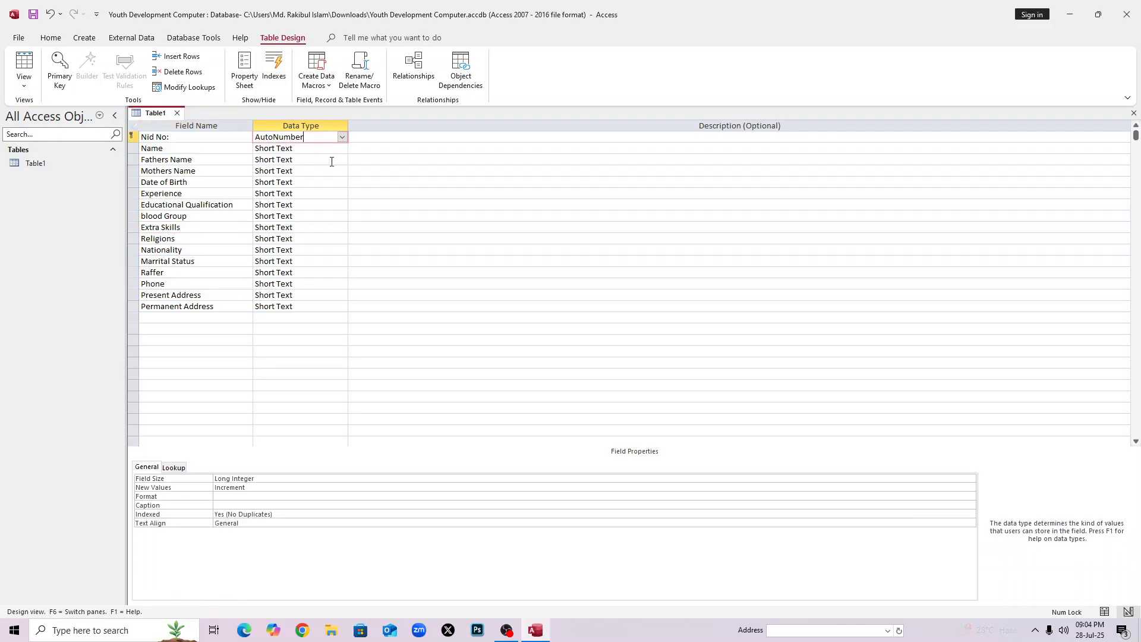
{"action": "left_click", "coordinate": [375, 169]}
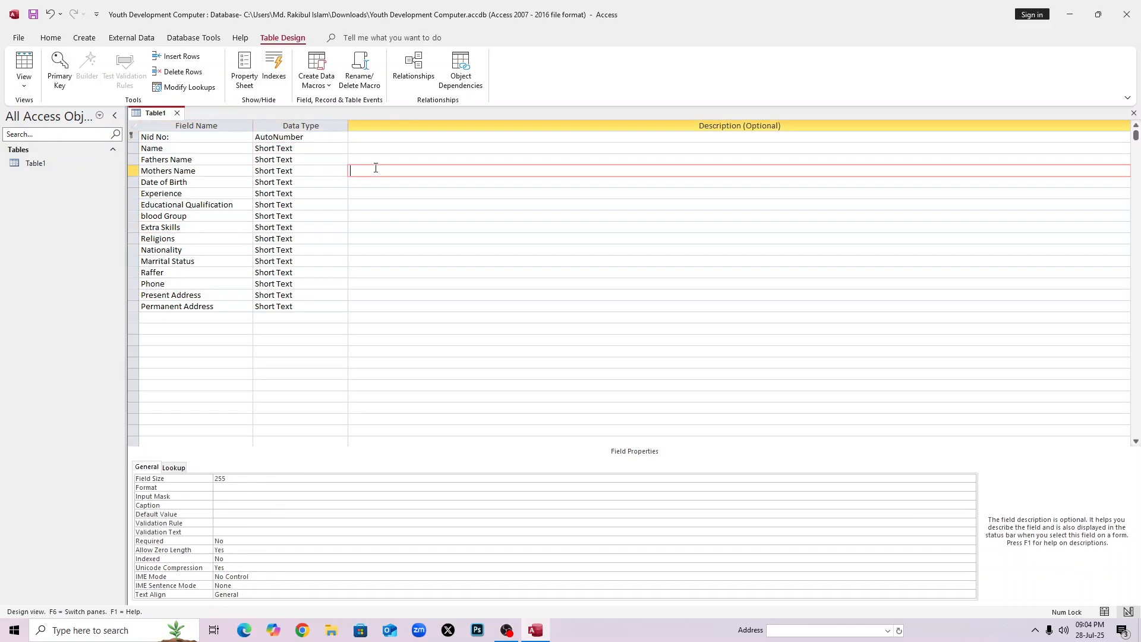
{"action": "left_click", "coordinate": [288, 172]}
{"action": "left_click", "coordinate": [267, 140]}
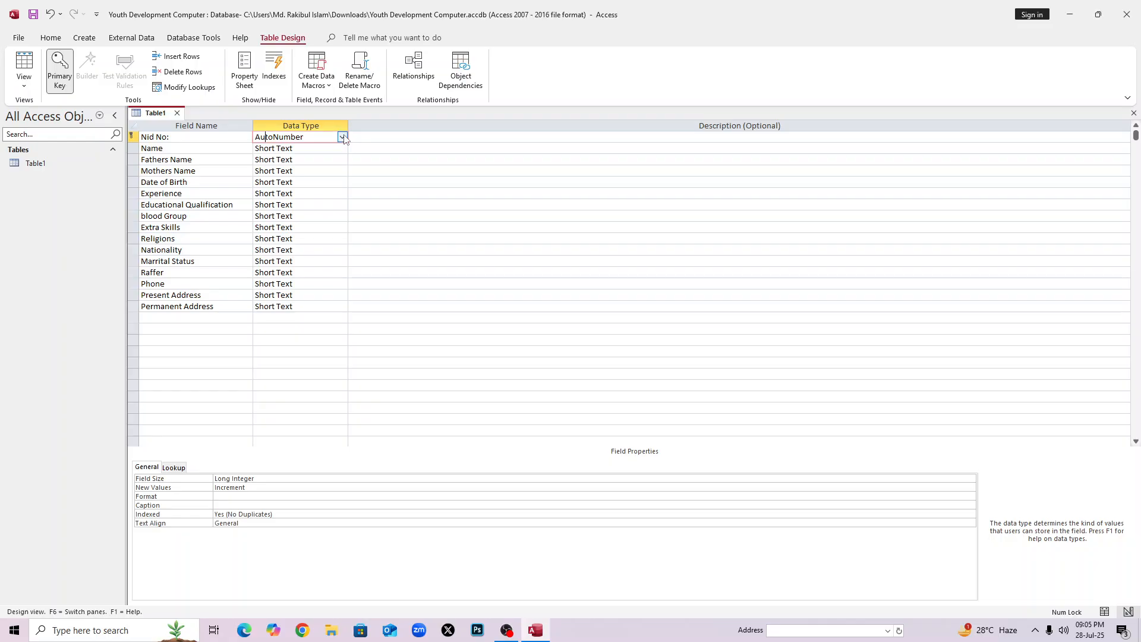
{"action": "left_click", "coordinate": [222, 149]}
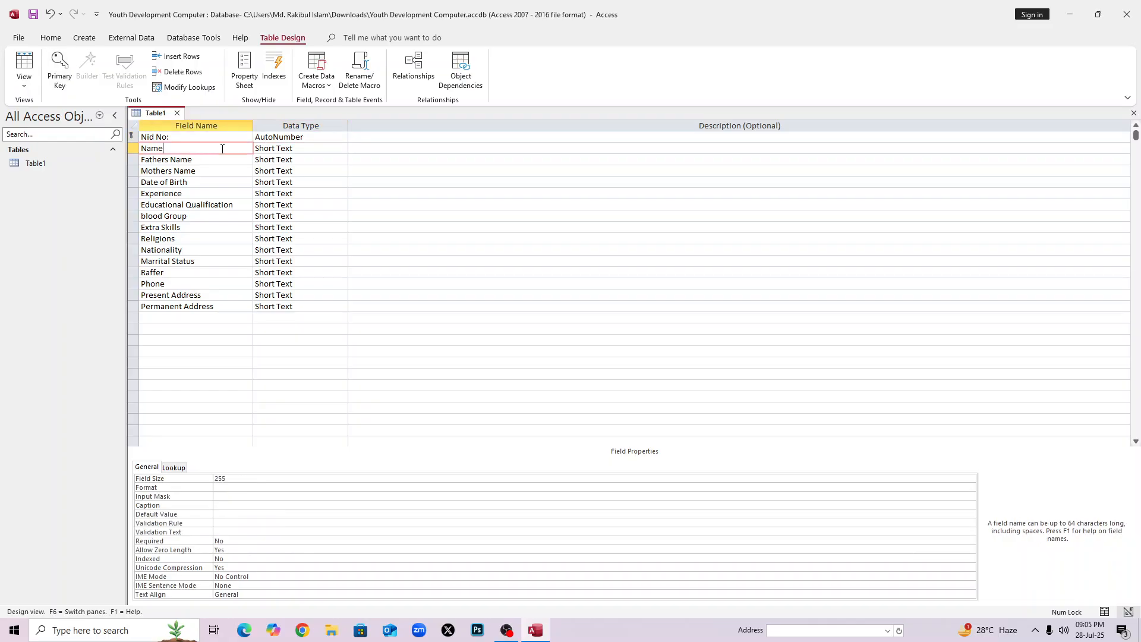
{"action": "left_click", "coordinate": [280, 138]}
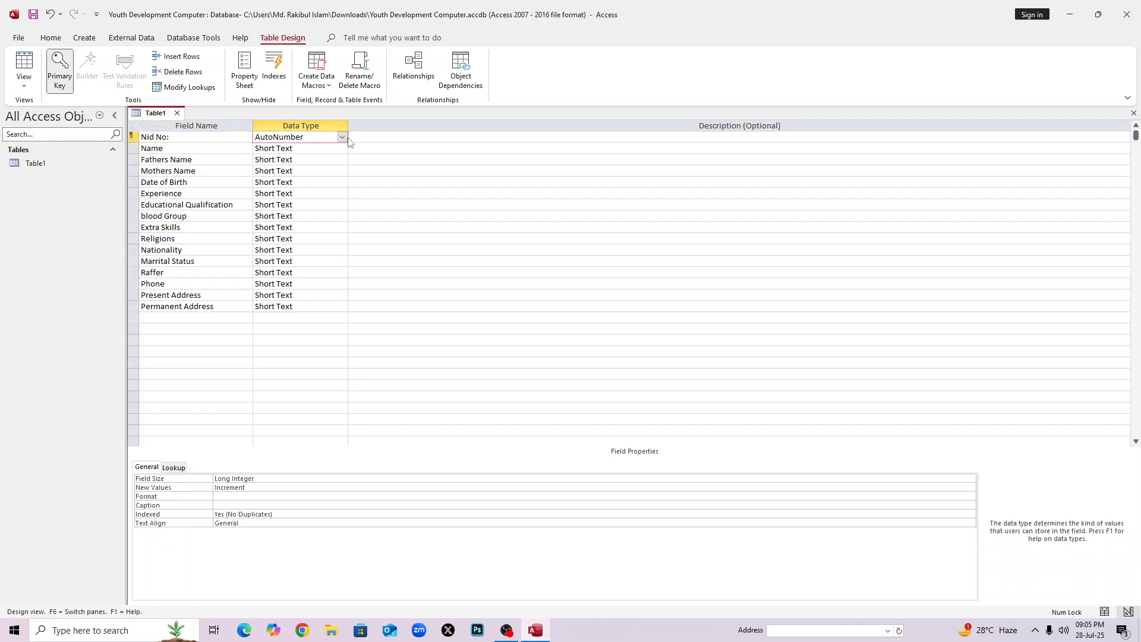
{"action": "left_click", "coordinate": [347, 140]}
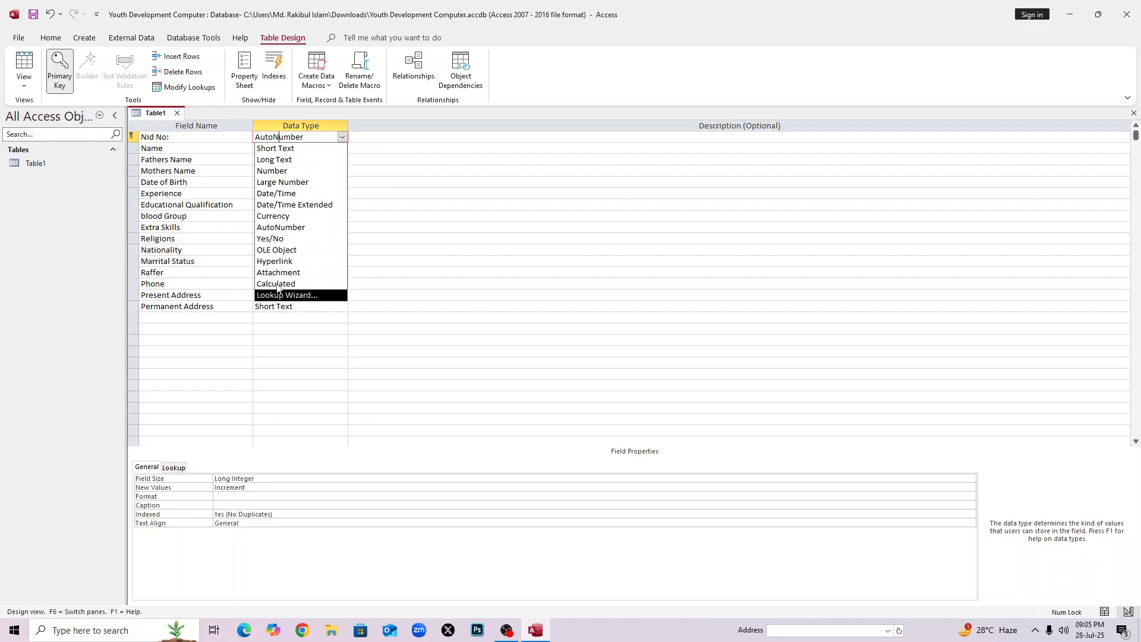
Make Nid No: a Number field and Mothers Name a Long Text field.
{"action": "left_click", "coordinate": [287, 171]}
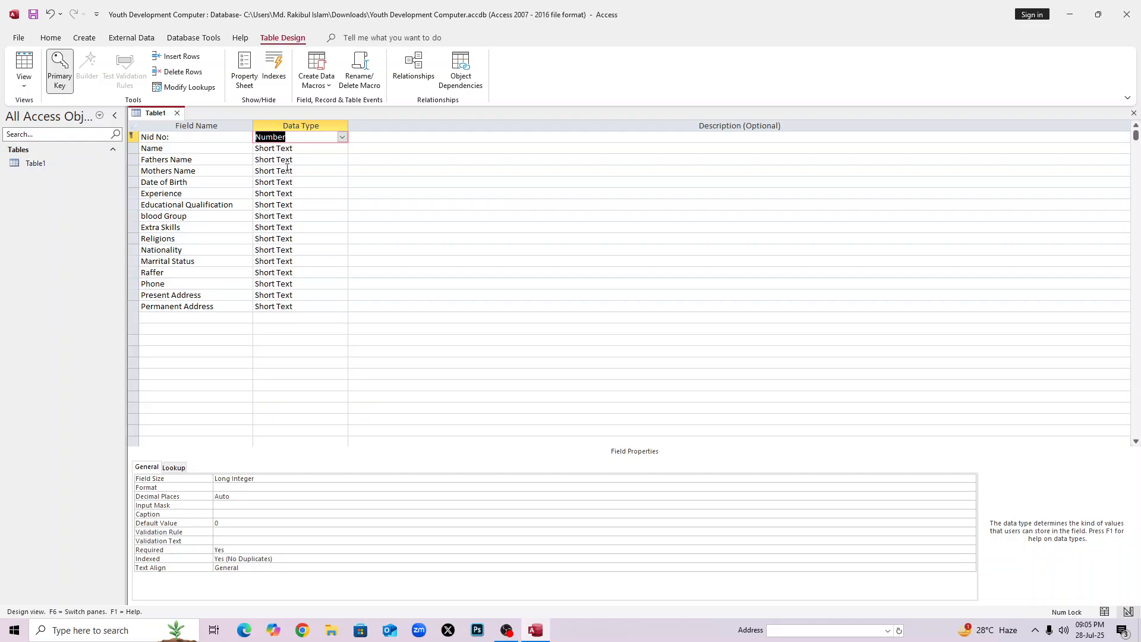
{"action": "left_click", "coordinate": [205, 149]}
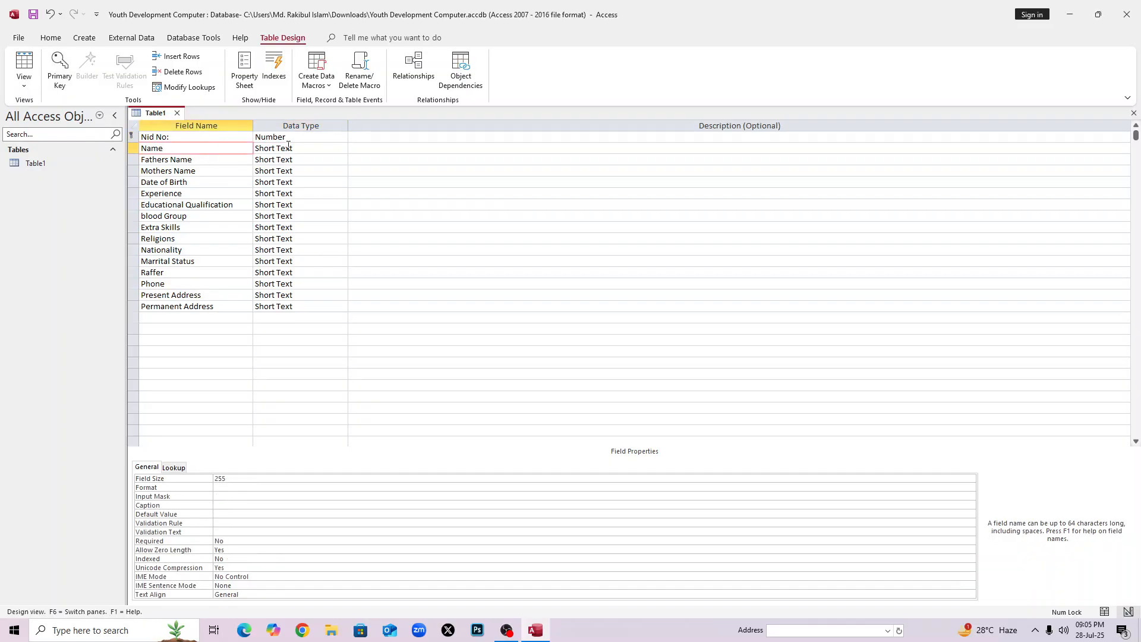
{"action": "left_click", "coordinate": [287, 148]}
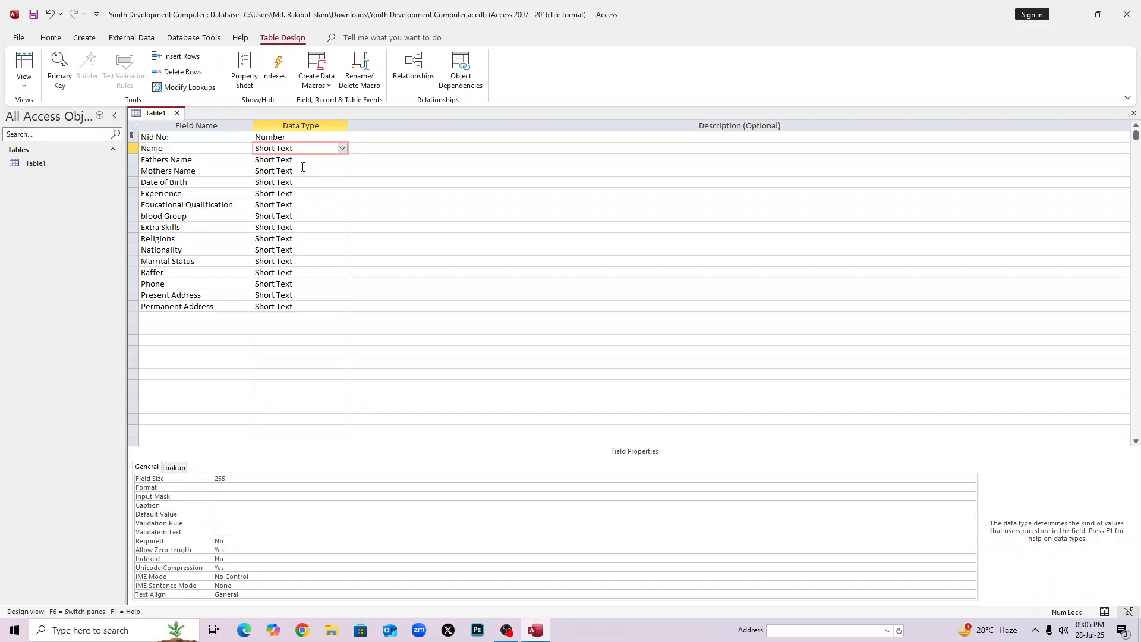
{"action": "left_click", "coordinate": [302, 161]}
{"action": "left_click", "coordinate": [302, 172]}
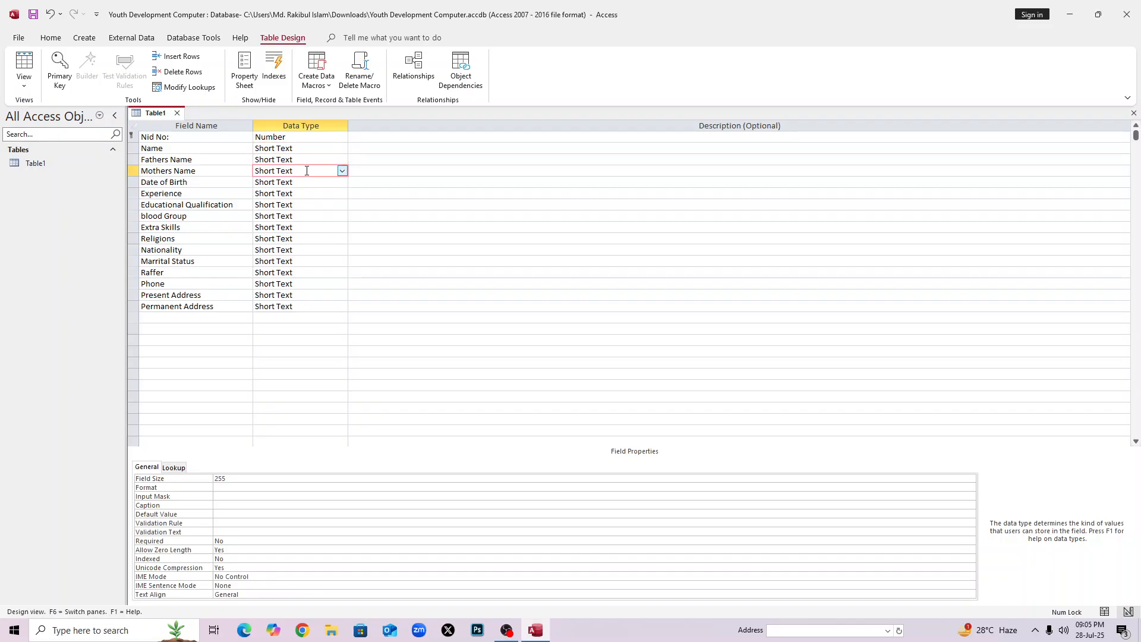
{"action": "left_click", "coordinate": [342, 170]}
{"action": "left_click", "coordinate": [332, 192]}
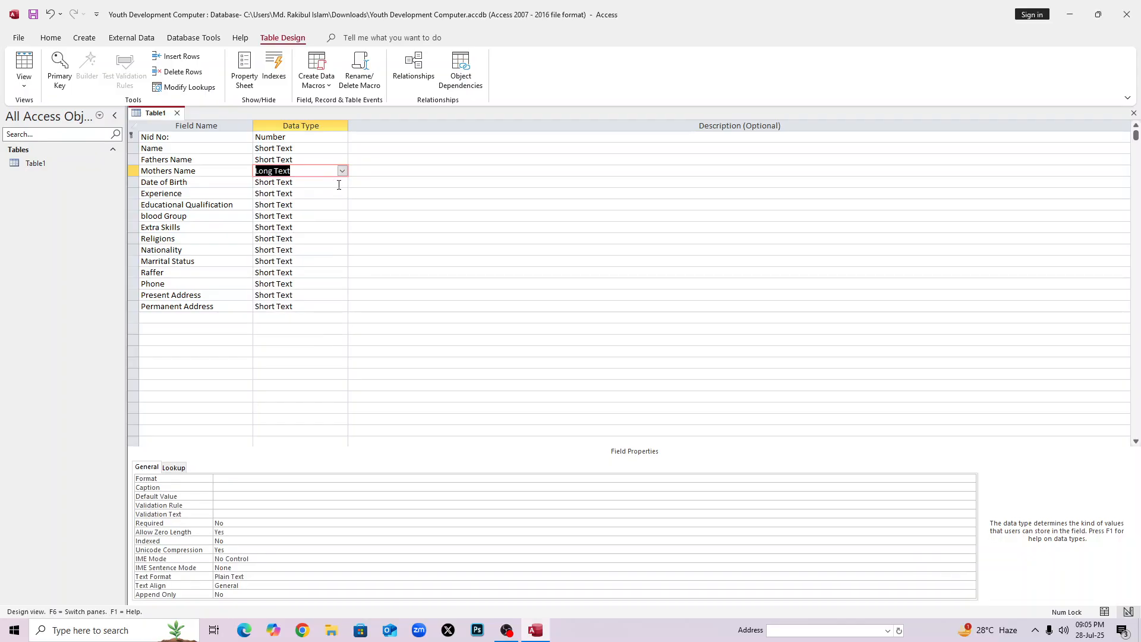
Set Date of Birth to Date/Time and Experience to Long Text.
{"action": "left_click", "coordinate": [168, 183]}
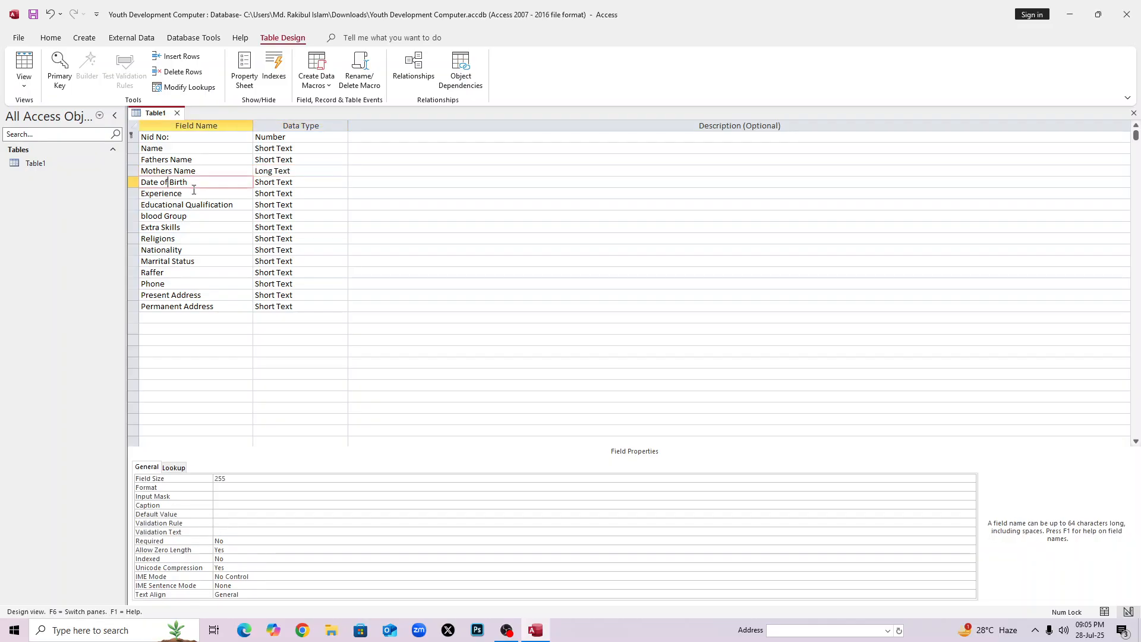
{"action": "left_click", "coordinate": [273, 182]}
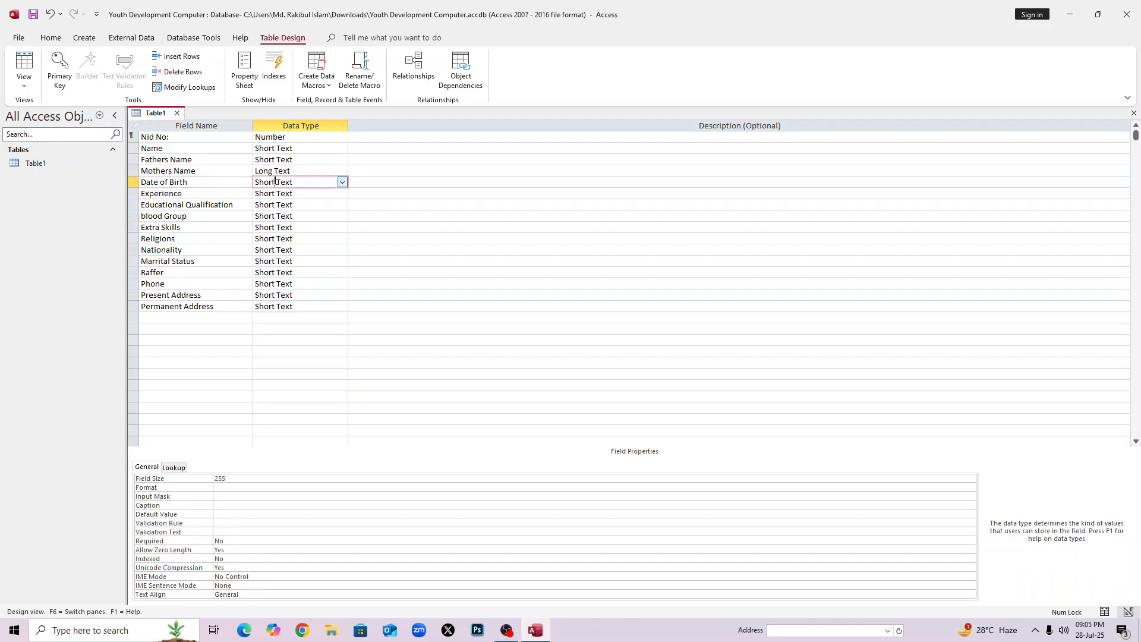
{"action": "left_click", "coordinate": [343, 183]}
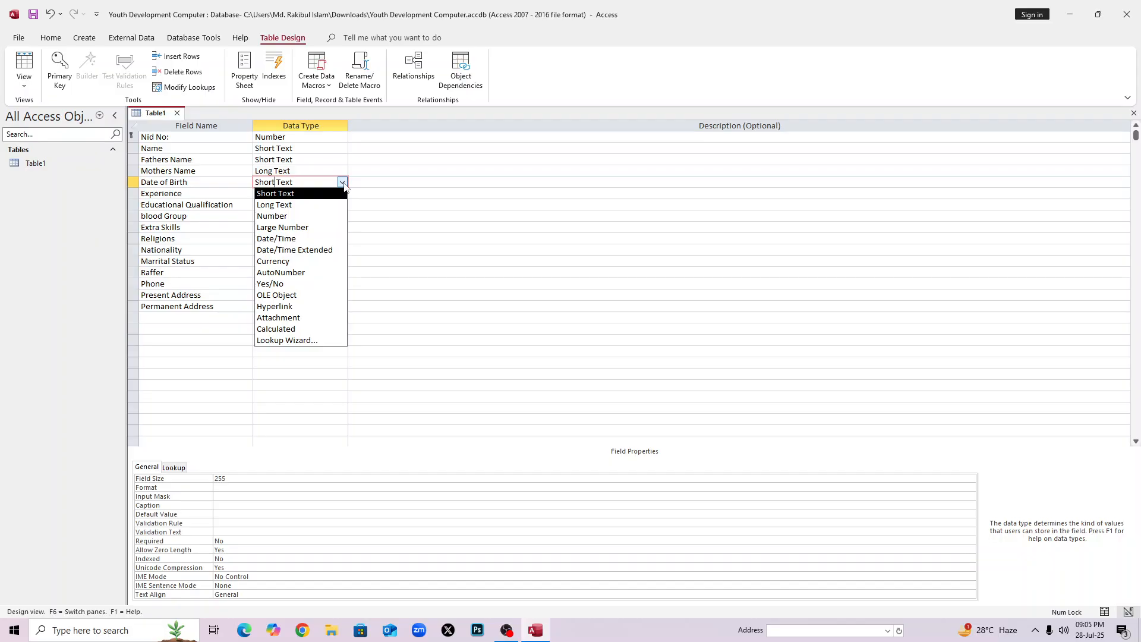
{"action": "left_click", "coordinate": [317, 239]}
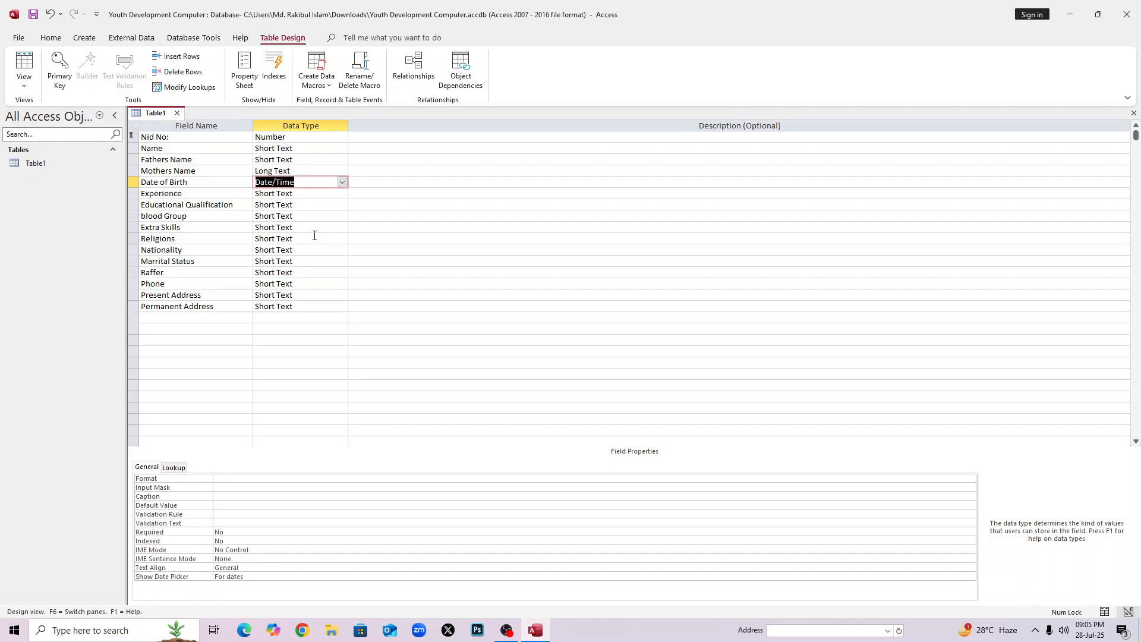
{"action": "left_click", "coordinate": [280, 194]}
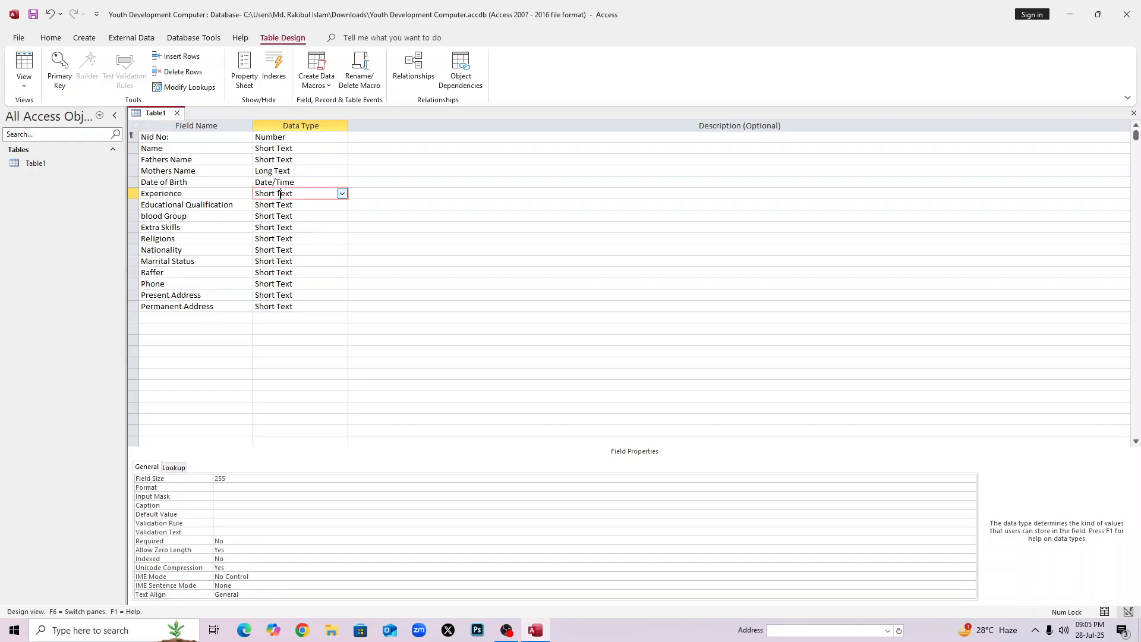
{"action": "left_click", "coordinate": [342, 194]}
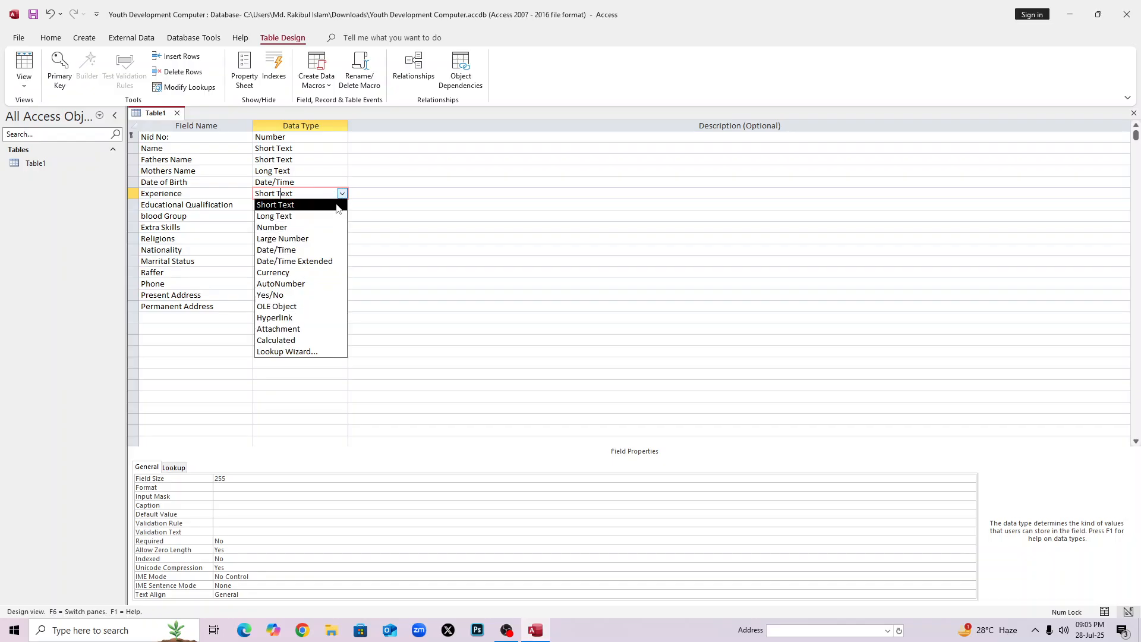
{"action": "left_click", "coordinate": [309, 216]}
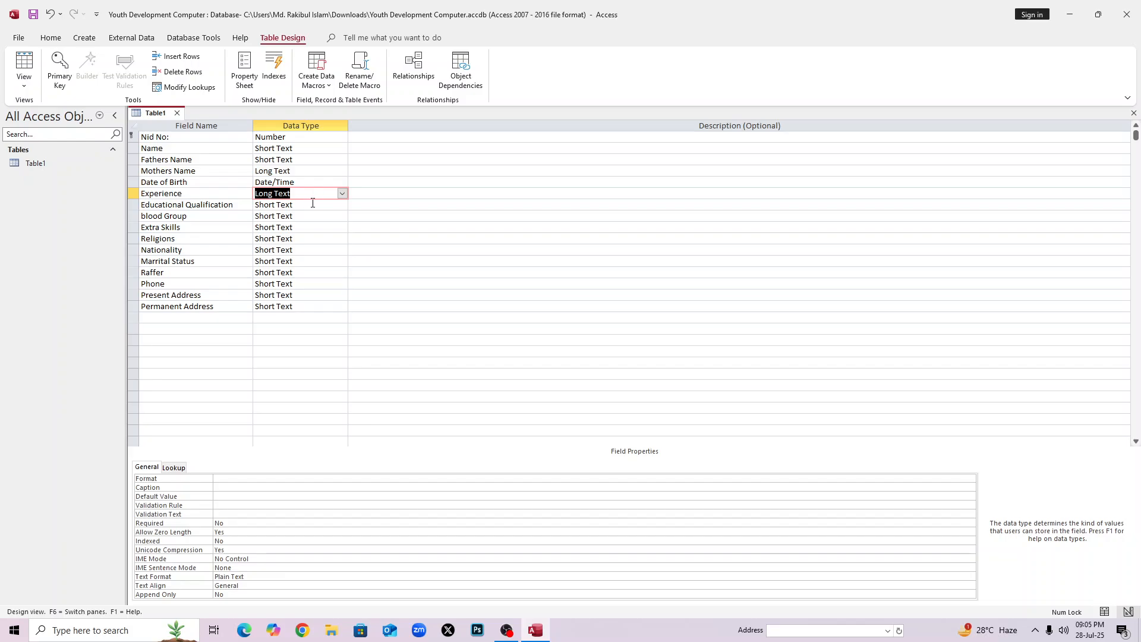
{"action": "left_click", "coordinate": [313, 204]}
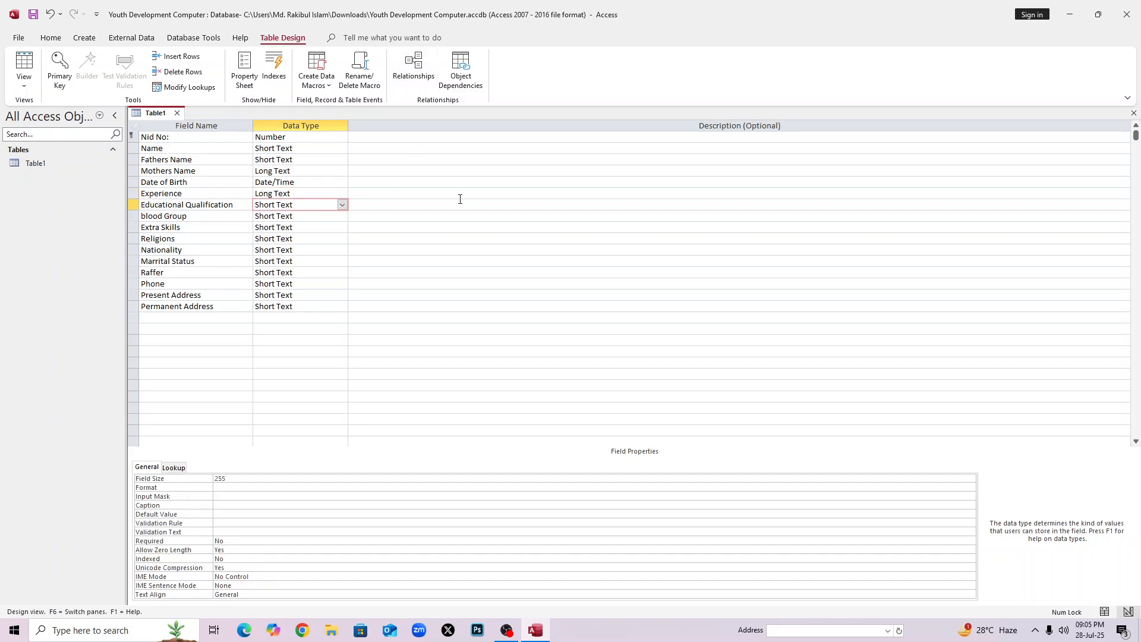
Start a Lookup Wizard for Educational Qualification using values typed by hand.
{"action": "left_click", "coordinate": [343, 206]}
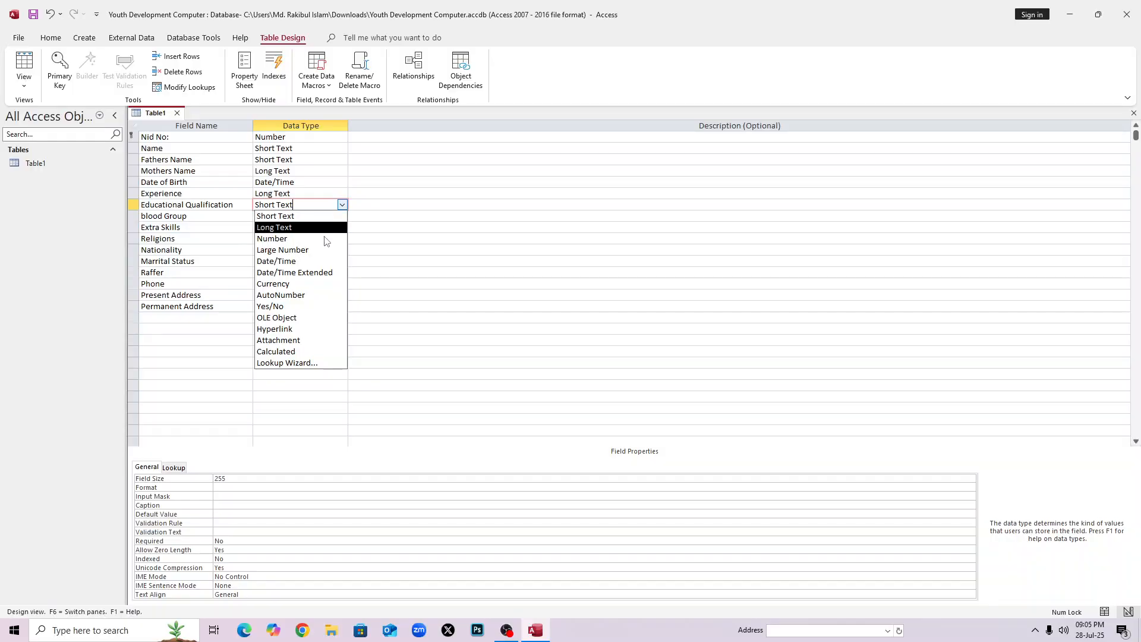
{"action": "left_click", "coordinate": [297, 363]}
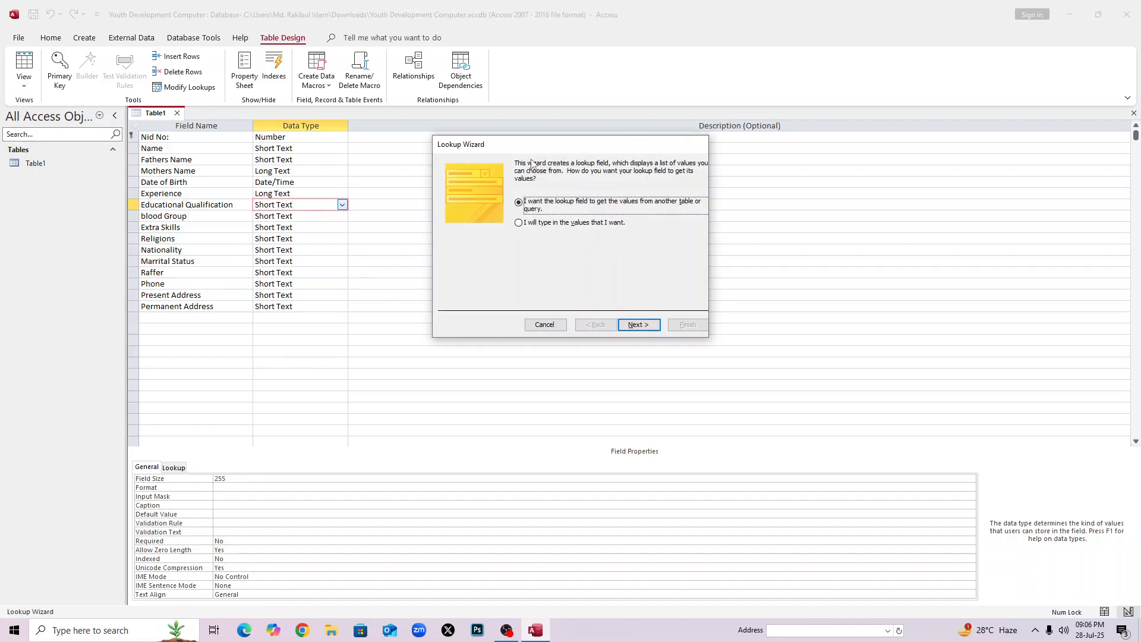
{"action": "left_click_drag", "start_coordinate": [537, 148], "coordinate": [533, 81]}
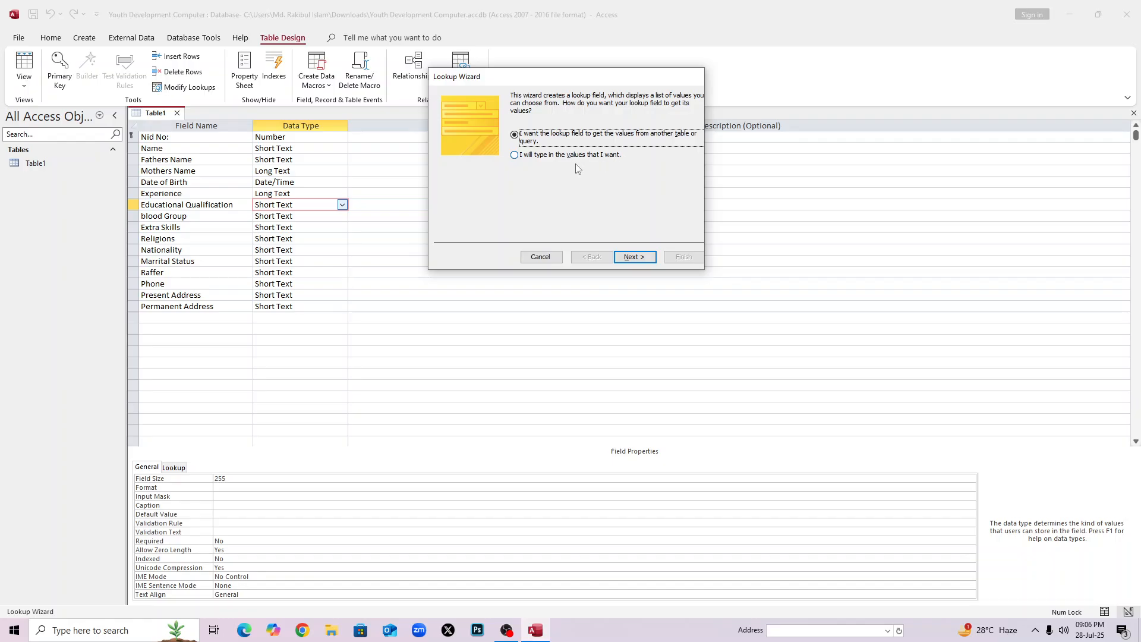
{"action": "left_click", "coordinate": [515, 155]}
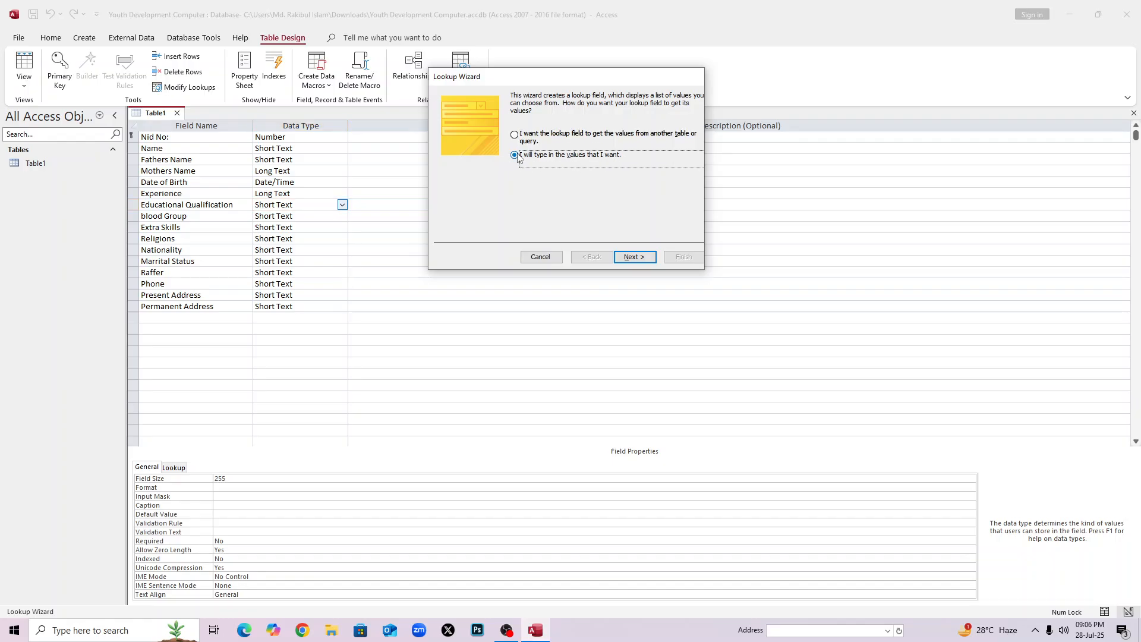
{"action": "left_click", "coordinate": [645, 256]}
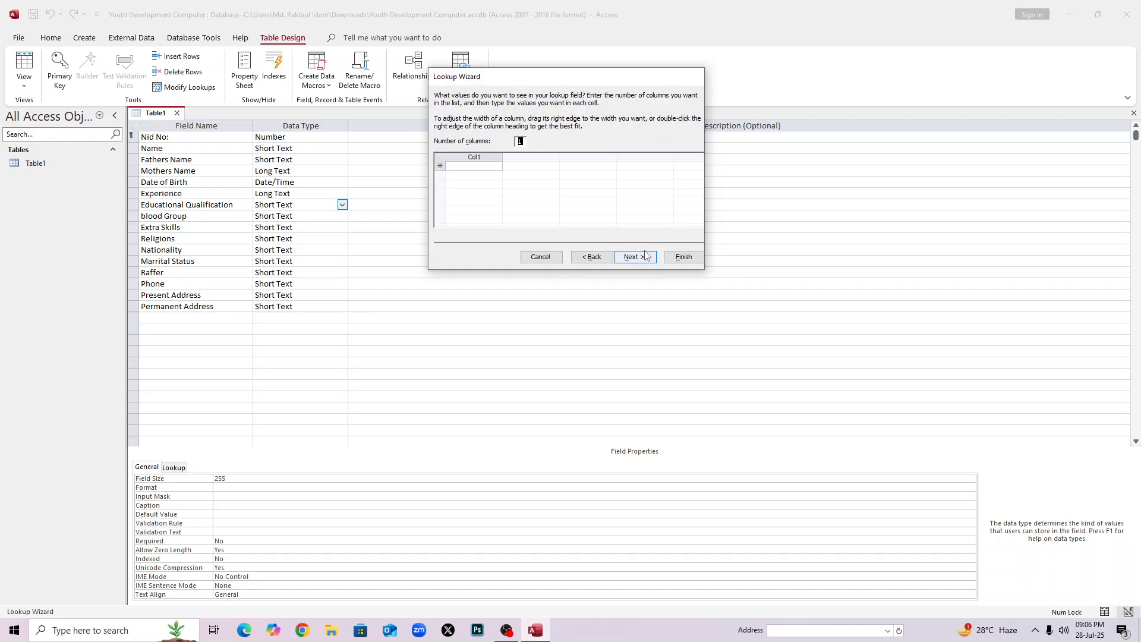
Enter the lookup values PSC, JSC, SSC, HSC and Degree.
{"action": "left_click", "coordinate": [492, 167]}
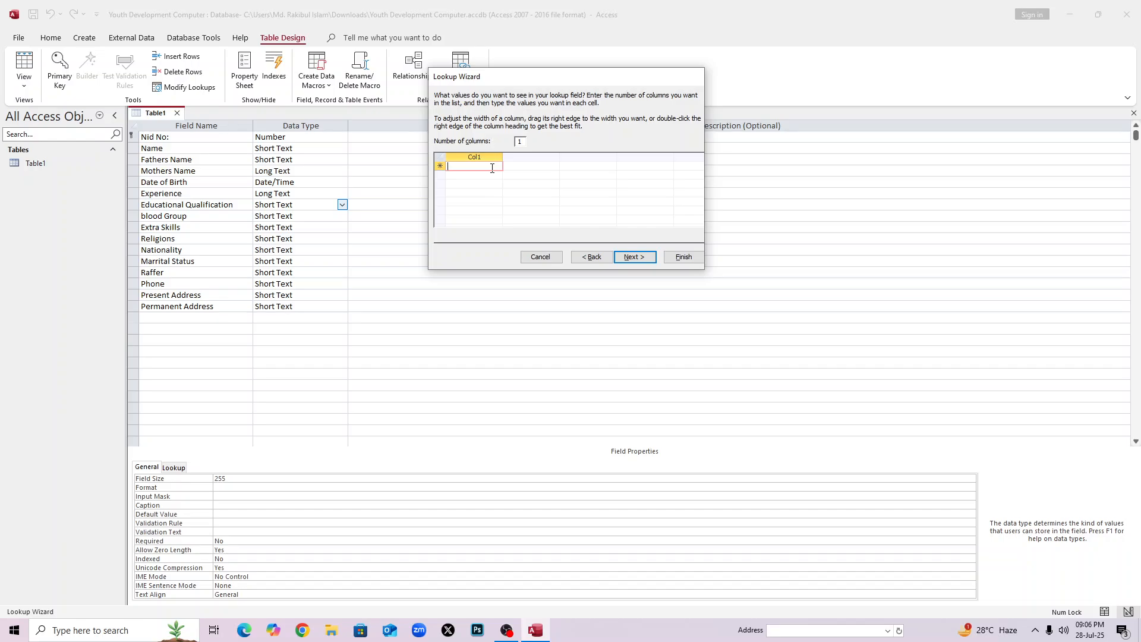
{"action": "key", "text": "Caps_Lock"}
{"action": "type", "text": "P"}
{"action": "key", "text": "Return"}
{"action": "type", "text": "JSC"}
{"action": "key", "text": "Return"}
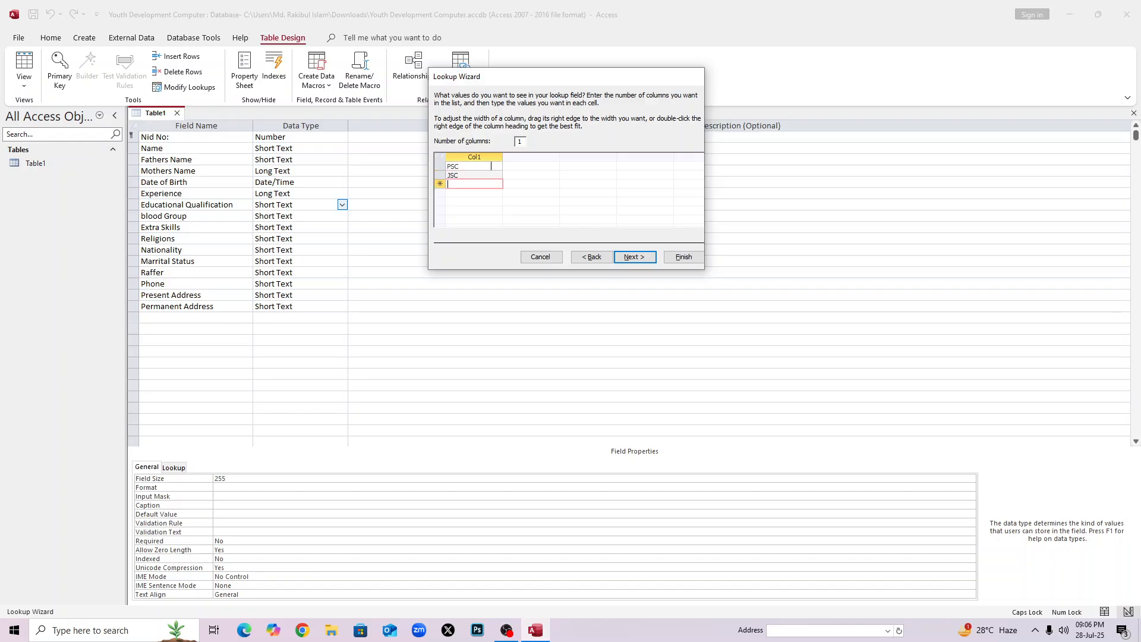
{"action": "type", "text": "SSC"}
{"action": "key", "text": "Return"}
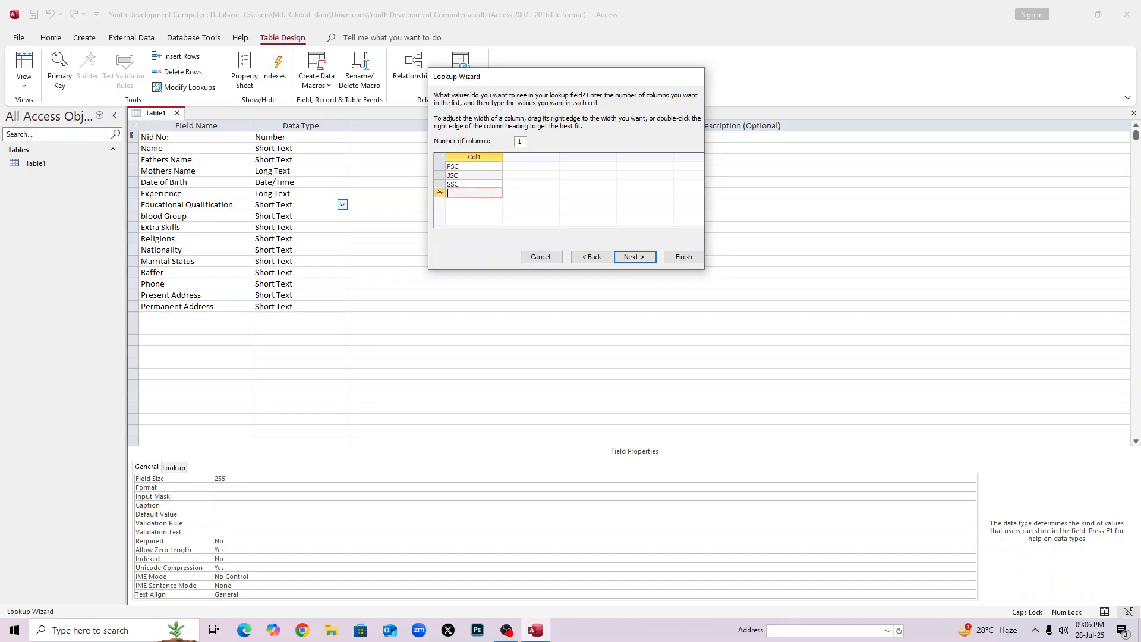
{"action": "type", "text": "HSC"}
{"action": "key", "text": "Return"}
{"action": "type", "text": "D"}
{"action": "key", "text": "Caps_Lock"}
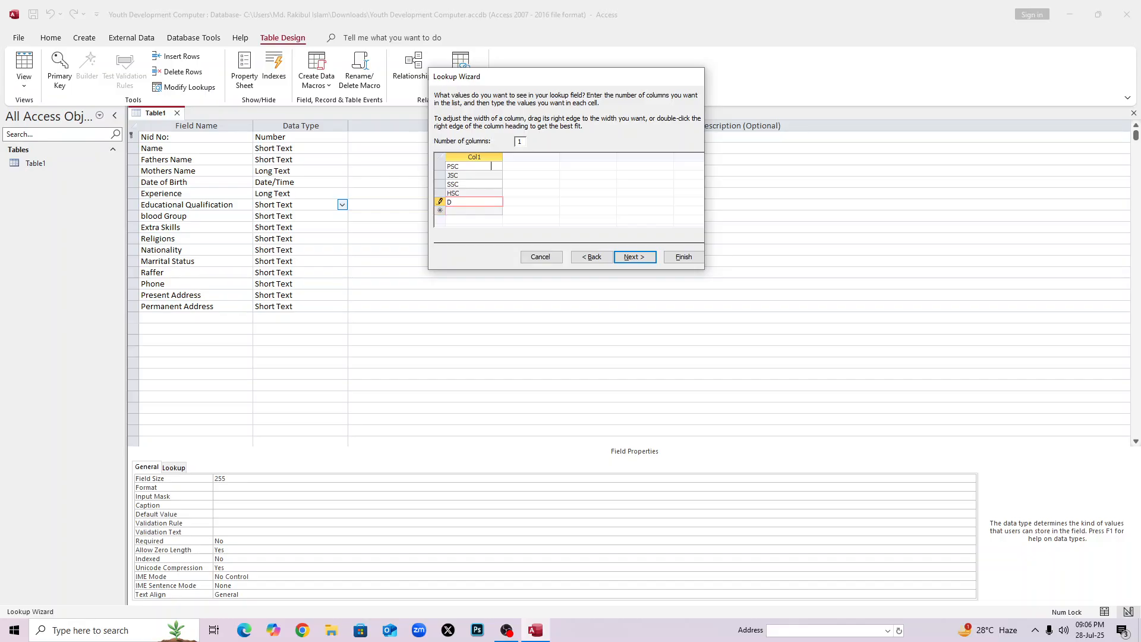
{"action": "type", "text": "egree"}
{"action": "key", "text": "Return"}
Allow multiple values and finish the Educational Qualification lookup.
{"action": "left_click", "coordinate": [642, 258]}
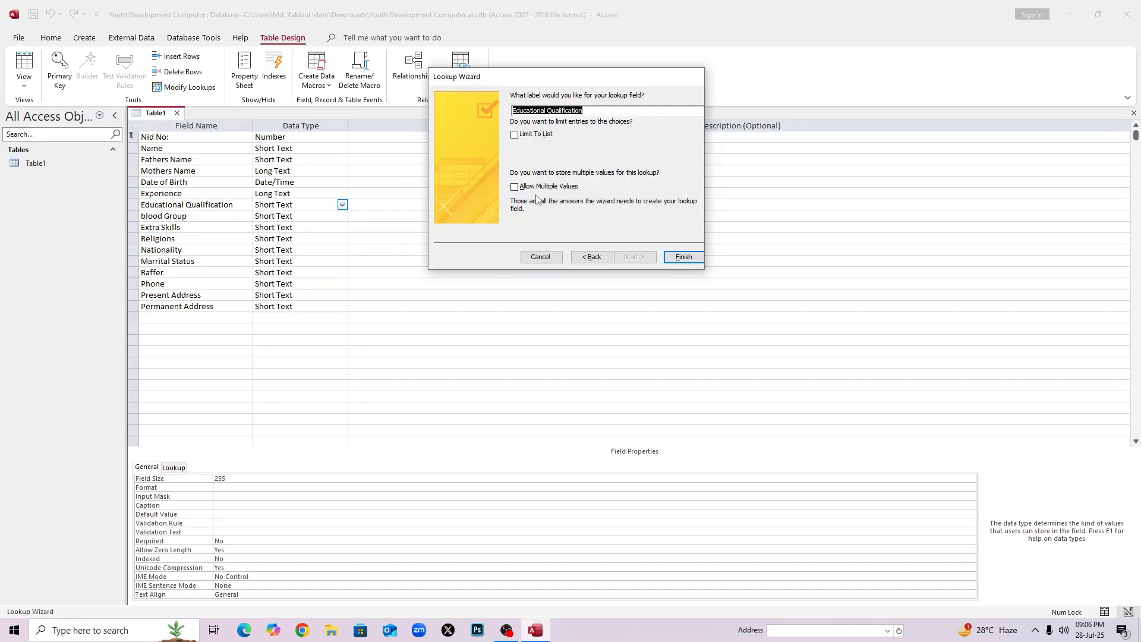
{"action": "left_click", "coordinate": [515, 187]}
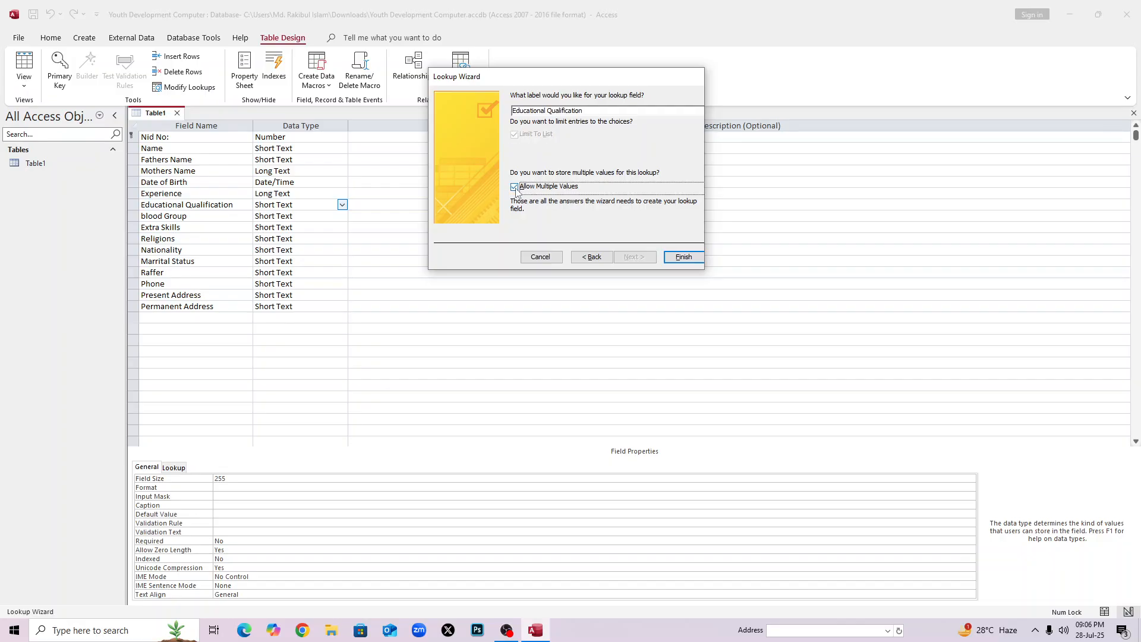
{"action": "left_click", "coordinate": [684, 257]}
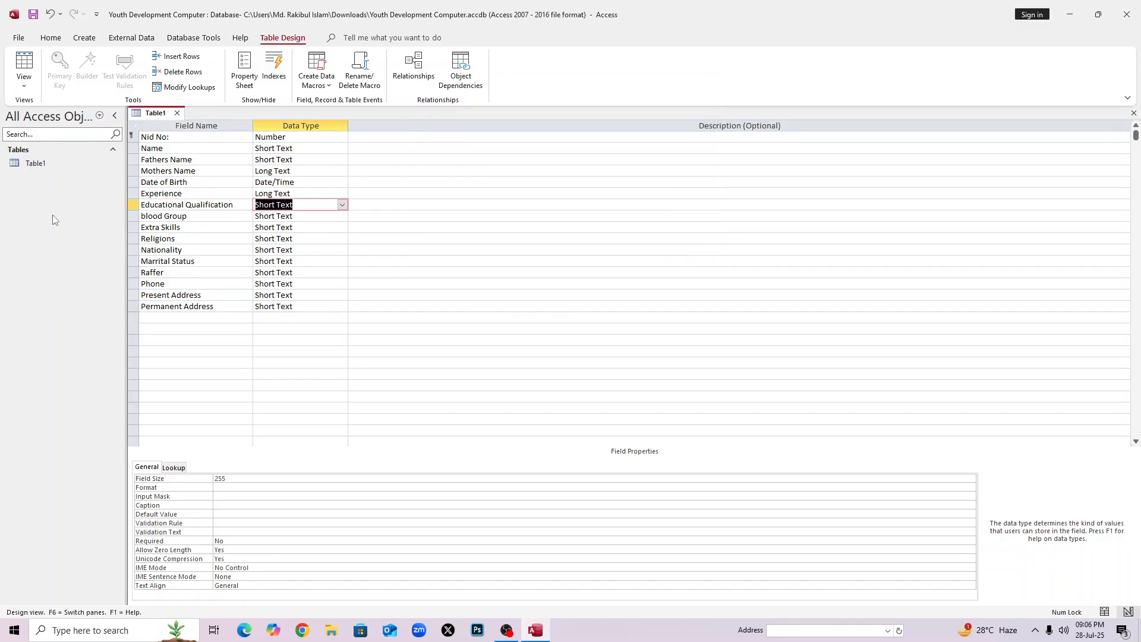
Start a Lookup Wizard for blood Group using values typed by hand.
{"action": "left_click", "coordinate": [275, 216]}
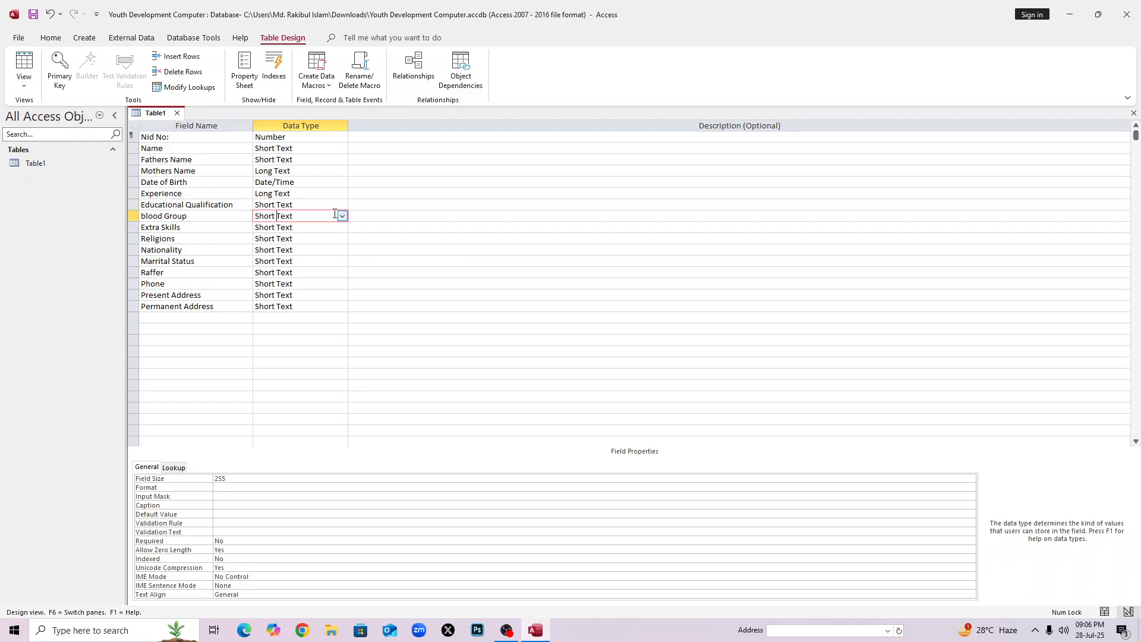
{"action": "left_click", "coordinate": [343, 216]}
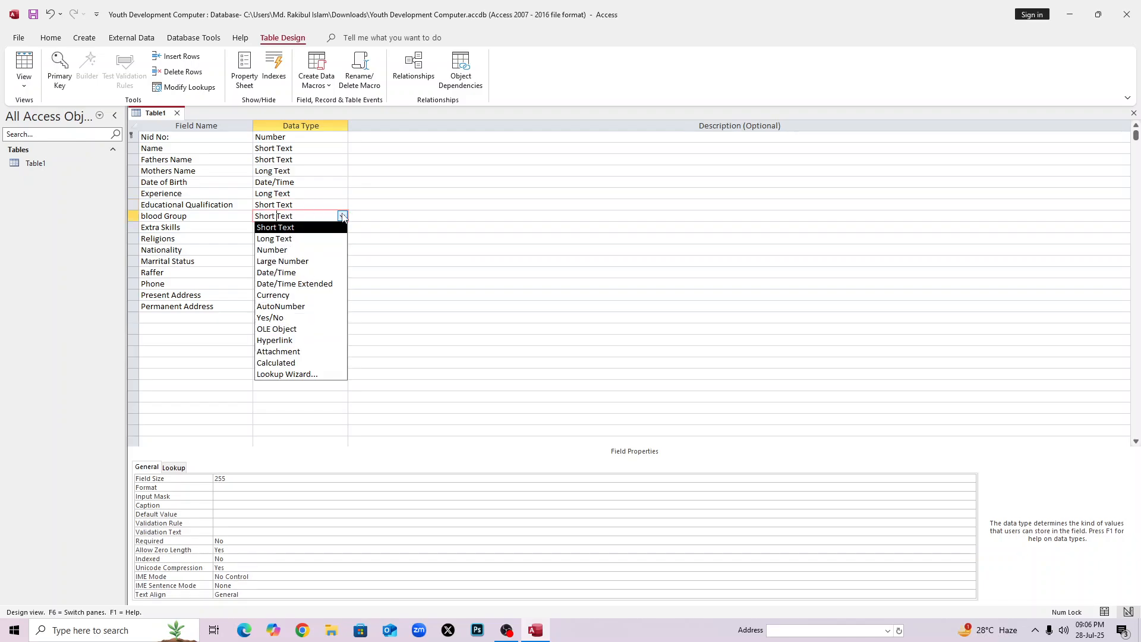
{"action": "left_click", "coordinate": [292, 375]}
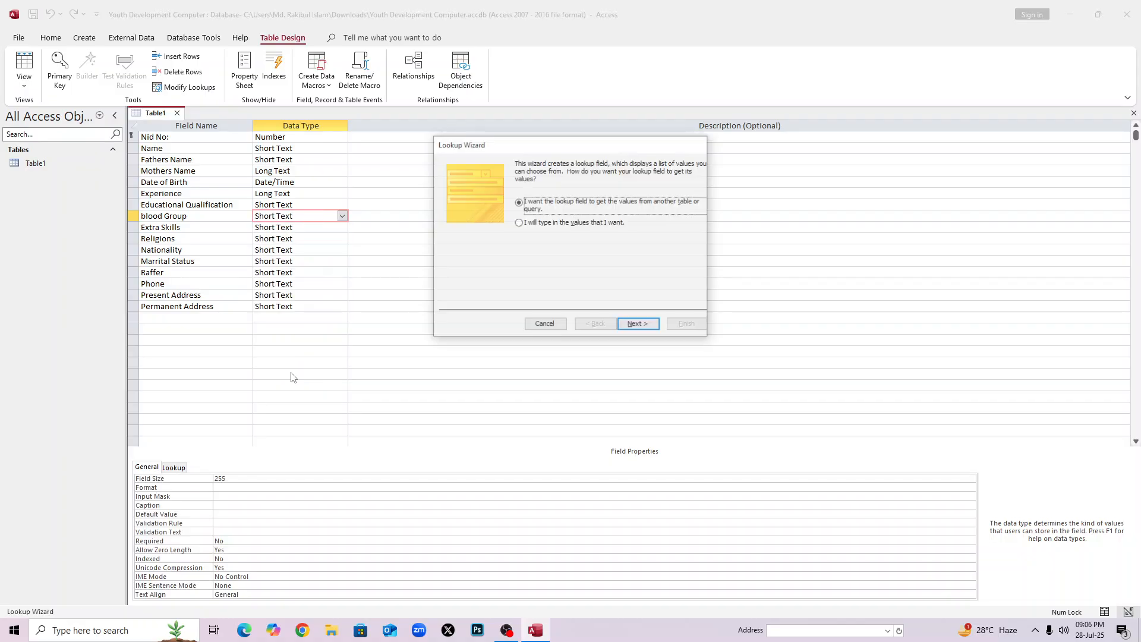
{"action": "left_click", "coordinate": [520, 224]}
{"action": "left_click", "coordinate": [639, 325]}
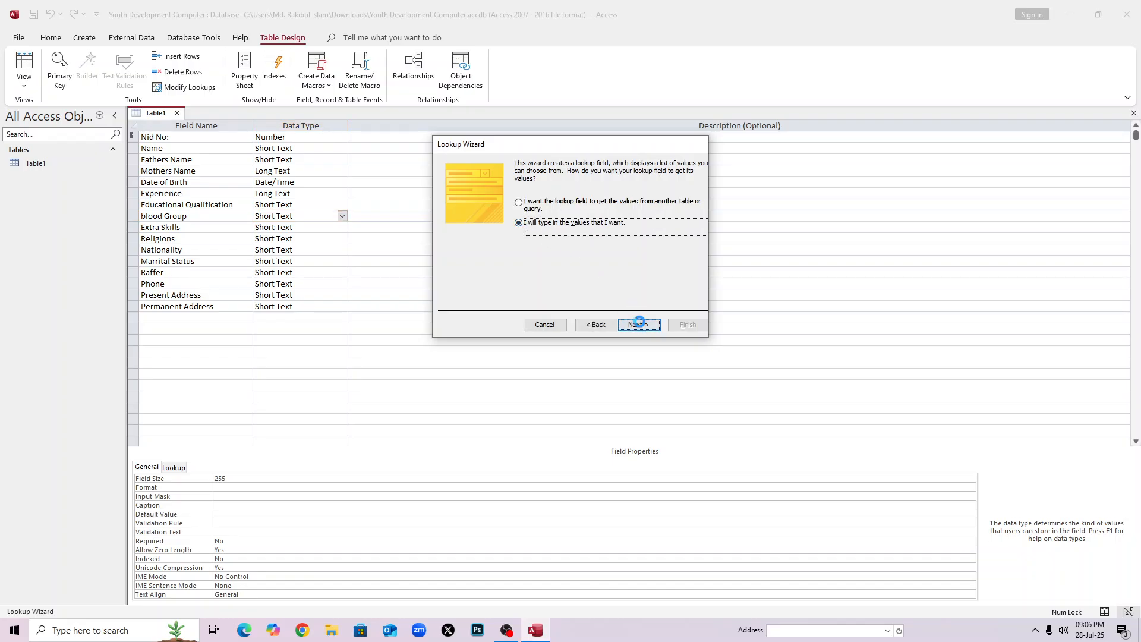
Enter the blood group values A+, B+, AB-, AB+, O+ and B-.
{"action": "left_click", "coordinate": [482, 221]}
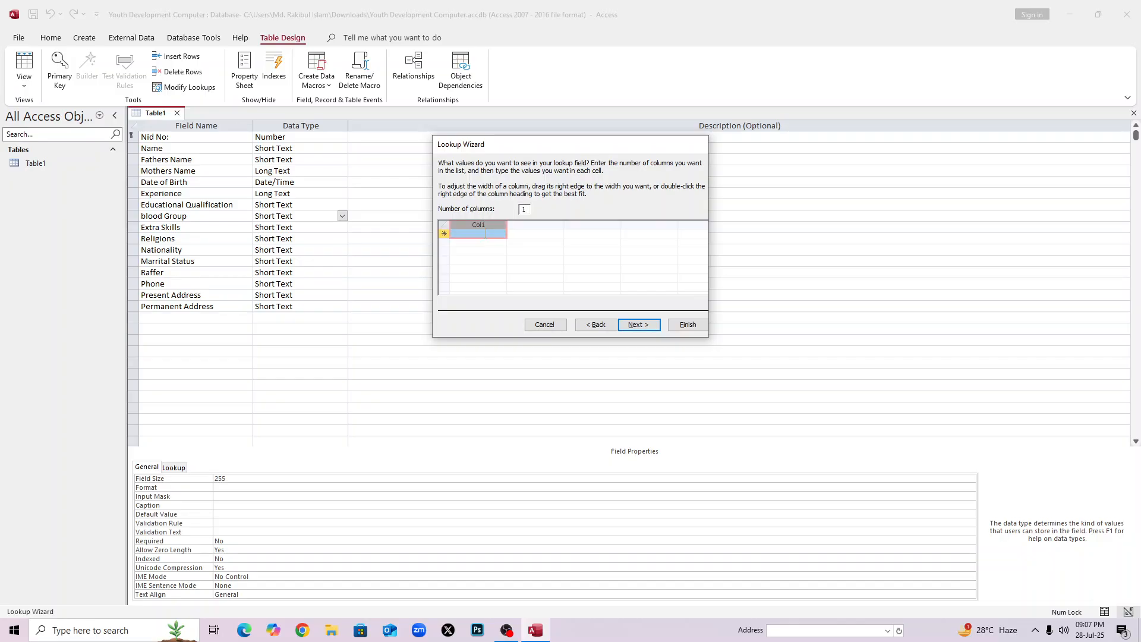
{"action": "left_click", "coordinate": [485, 234]}
{"action": "key", "text": "Caps_Lock"}
{"action": "type", "text": "A"}
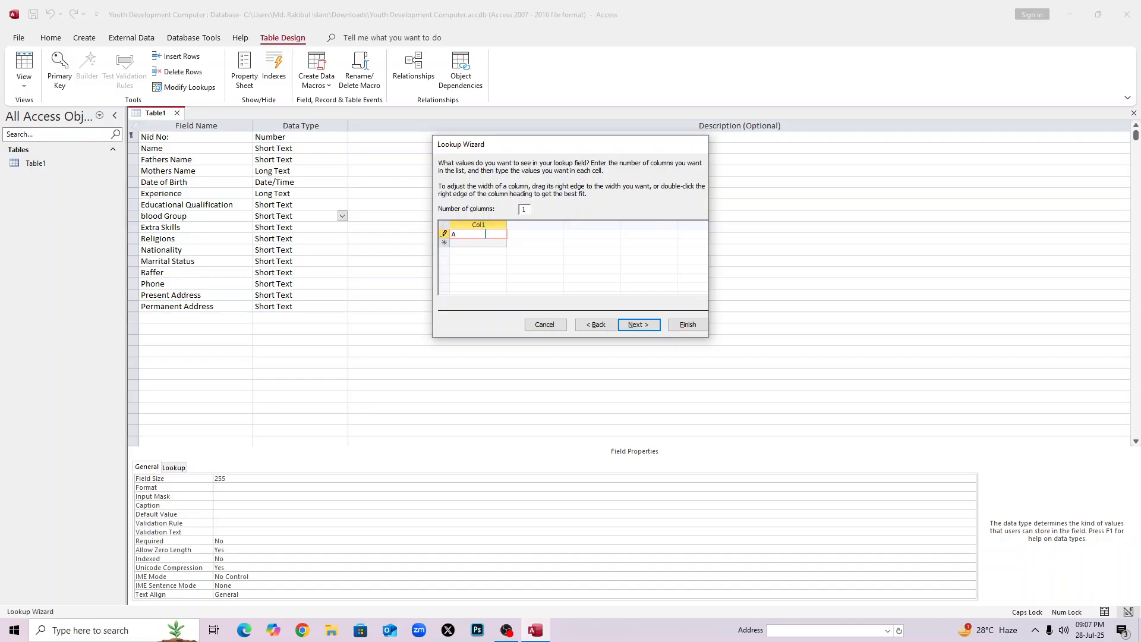
{"action": "type", "text": "+"}
{"action": "key", "text": "Return"}
{"action": "type", "text": "B+"}
{"action": "key", "text": "Return"}
{"action": "type", "text": "AB"}
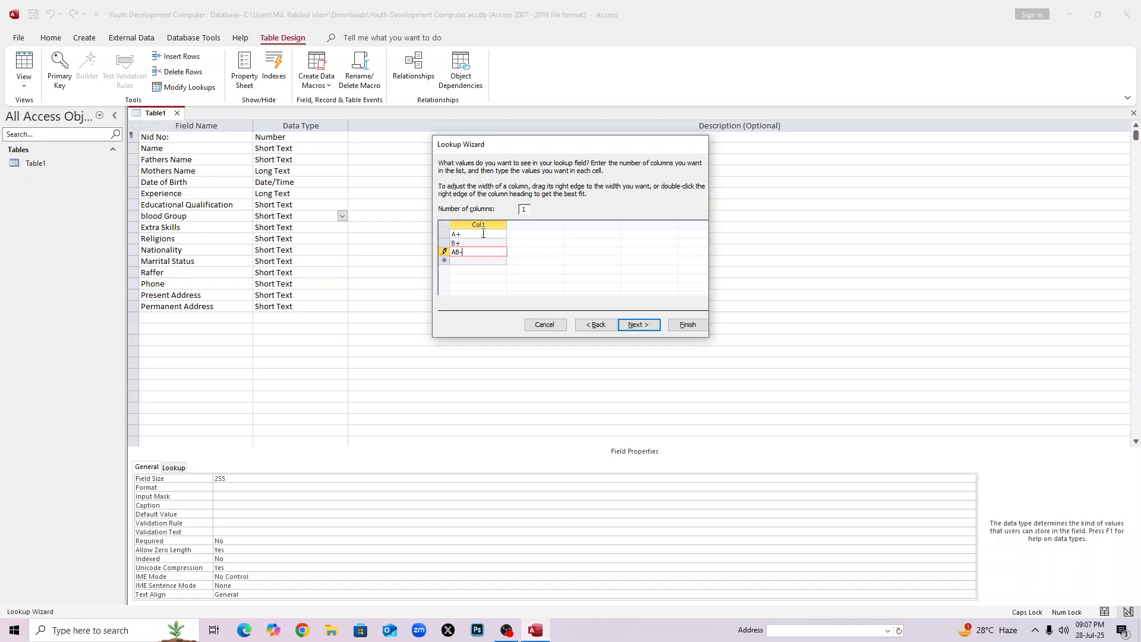
{"action": "key", "text": "Return"}
{"action": "type", "text": "AB+"}
{"action": "key", "text": "Return"}
{"action": "type", "text": "O+0"}
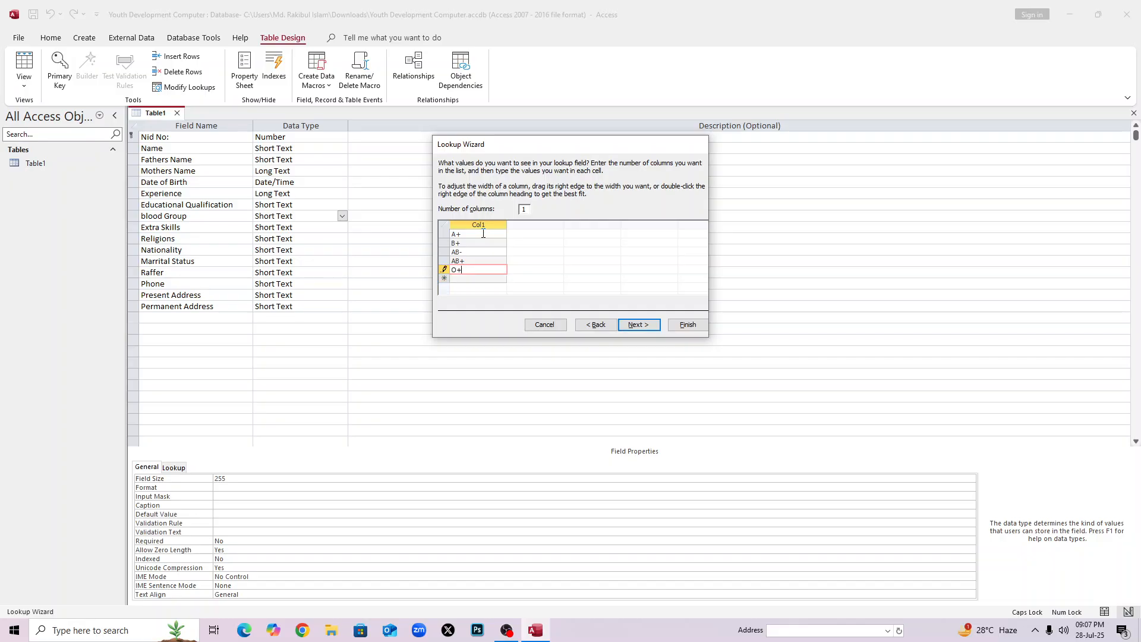
{"action": "key", "text": "Return"}
{"action": "type", "text": "B-"}
{"action": "left_click", "coordinate": [475, 233]}
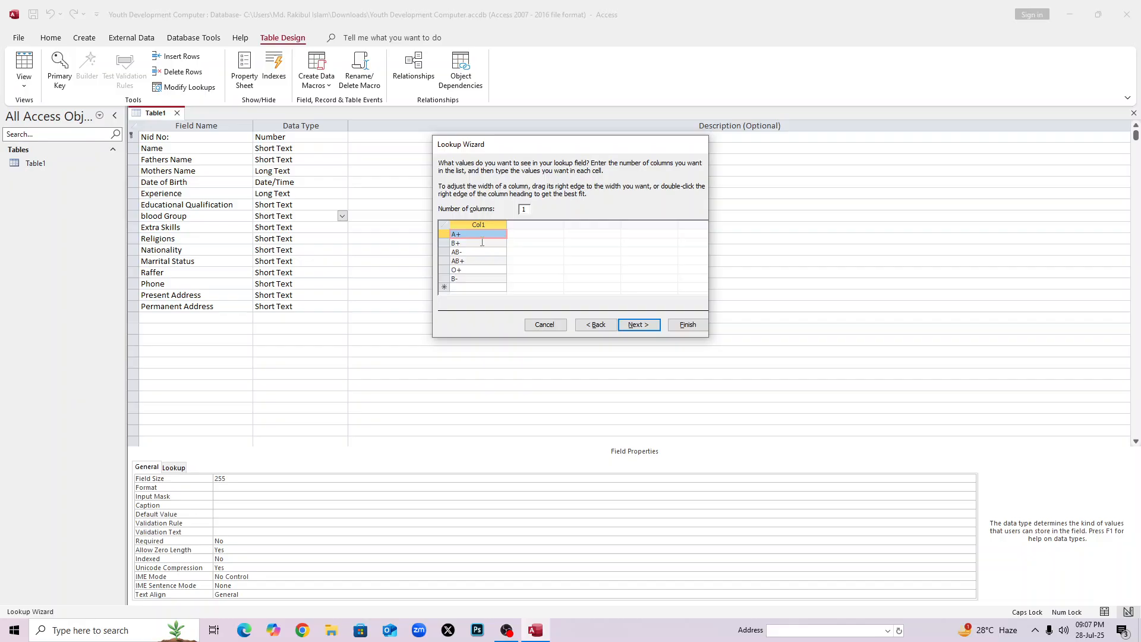
{"action": "left_click", "coordinate": [485, 278]}
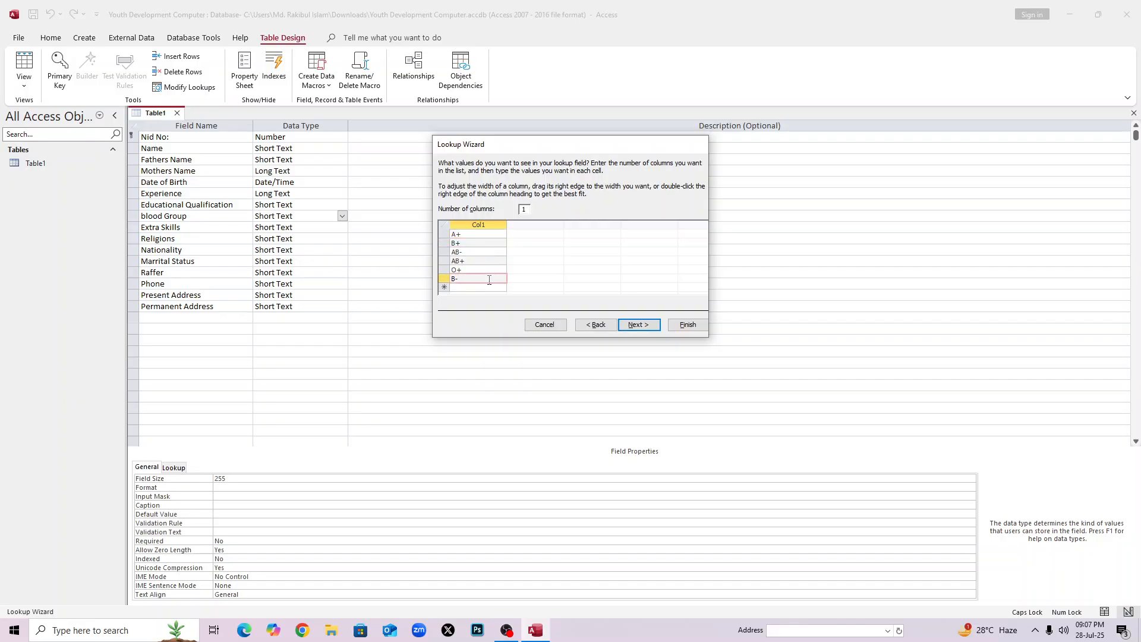
Allow multiple values and finish the blood Group lookup.
{"action": "left_click", "coordinate": [652, 330]}
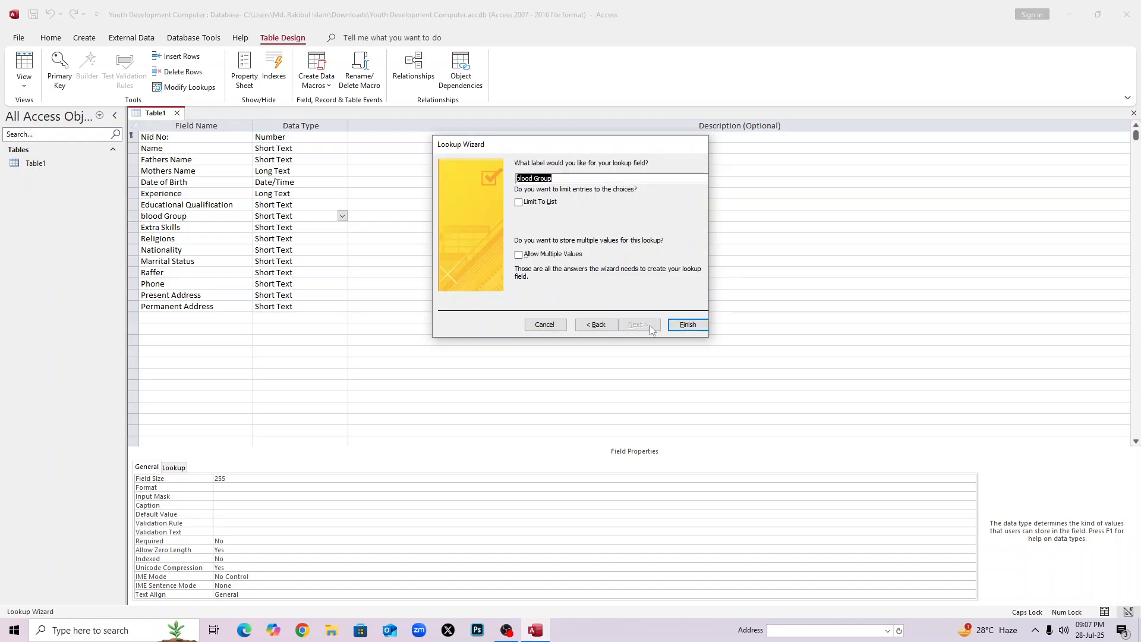
{"action": "left_click", "coordinate": [519, 255]}
{"action": "left_click", "coordinate": [688, 324]}
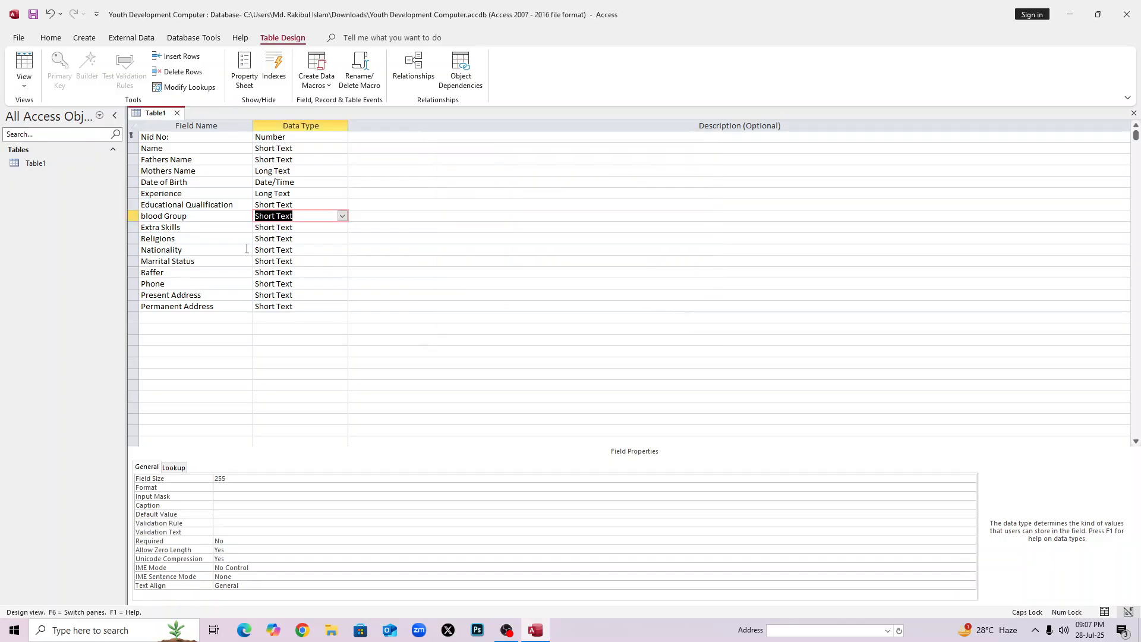
Change Extra Skills from Short Text to Long Text, leaving Religions as Short Text.
{"action": "left_click", "coordinate": [342, 228]}
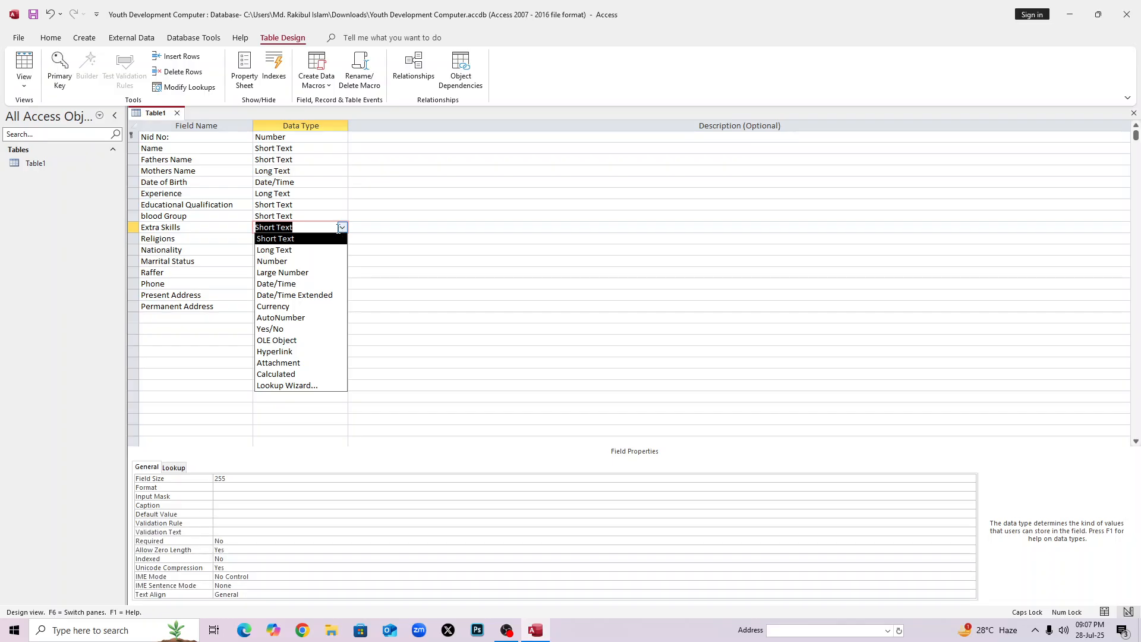
{"action": "left_click", "coordinate": [321, 250]}
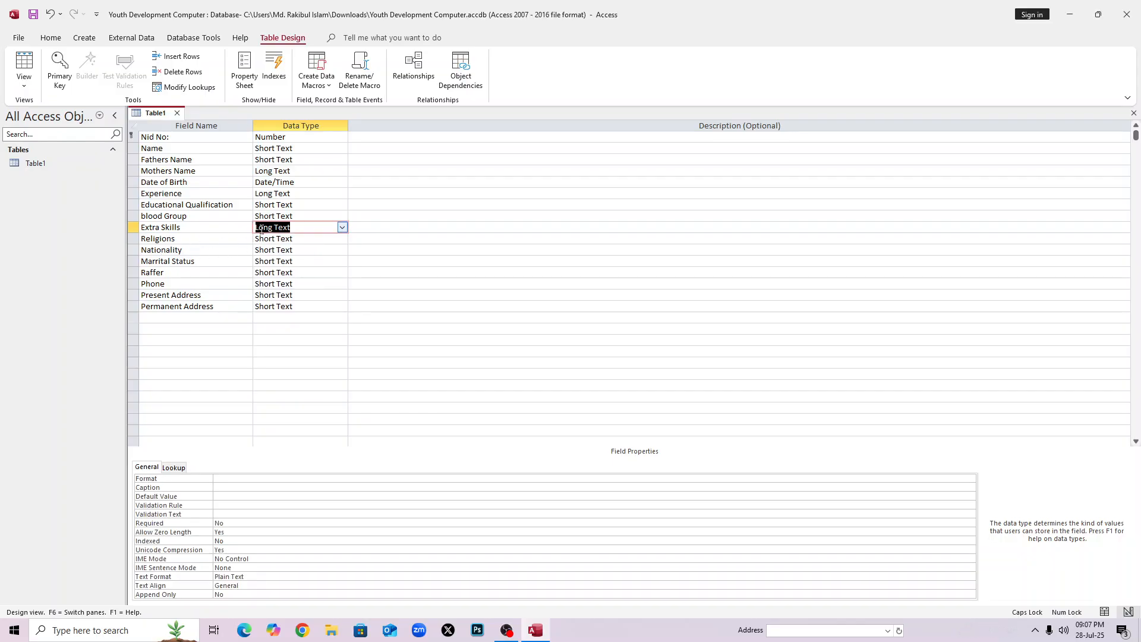
{"action": "left_click", "coordinate": [288, 230]}
{"action": "left_click", "coordinate": [298, 238]}
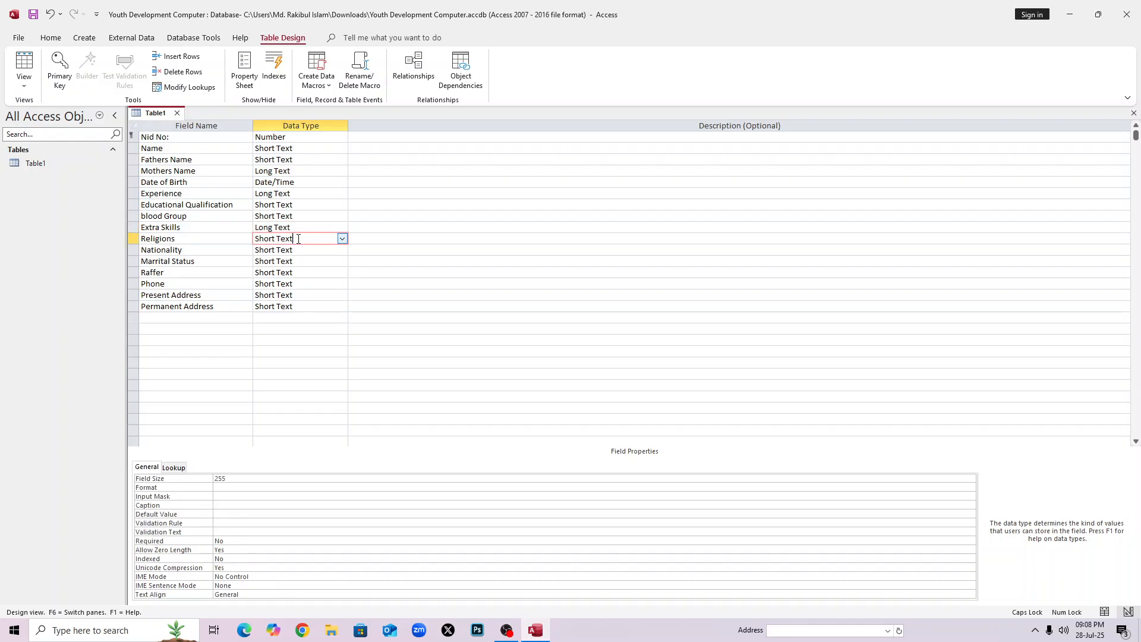
{"action": "left_click", "coordinate": [340, 239]}
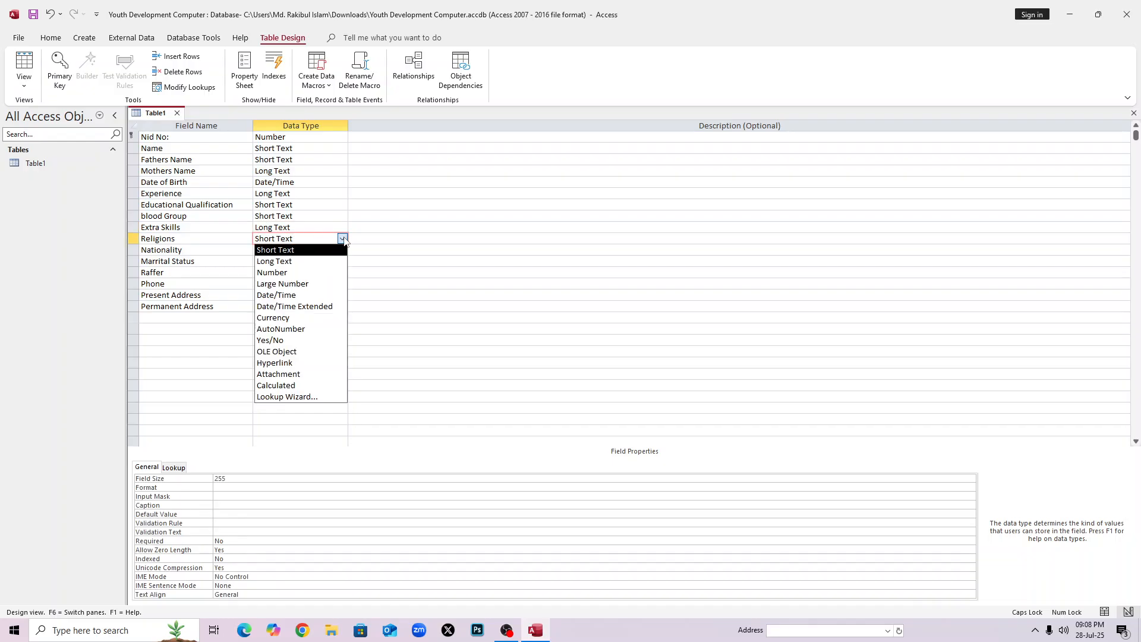
Start a Lookup Wizard for Religions using values typed by hand.
{"action": "left_click", "coordinate": [317, 396]}
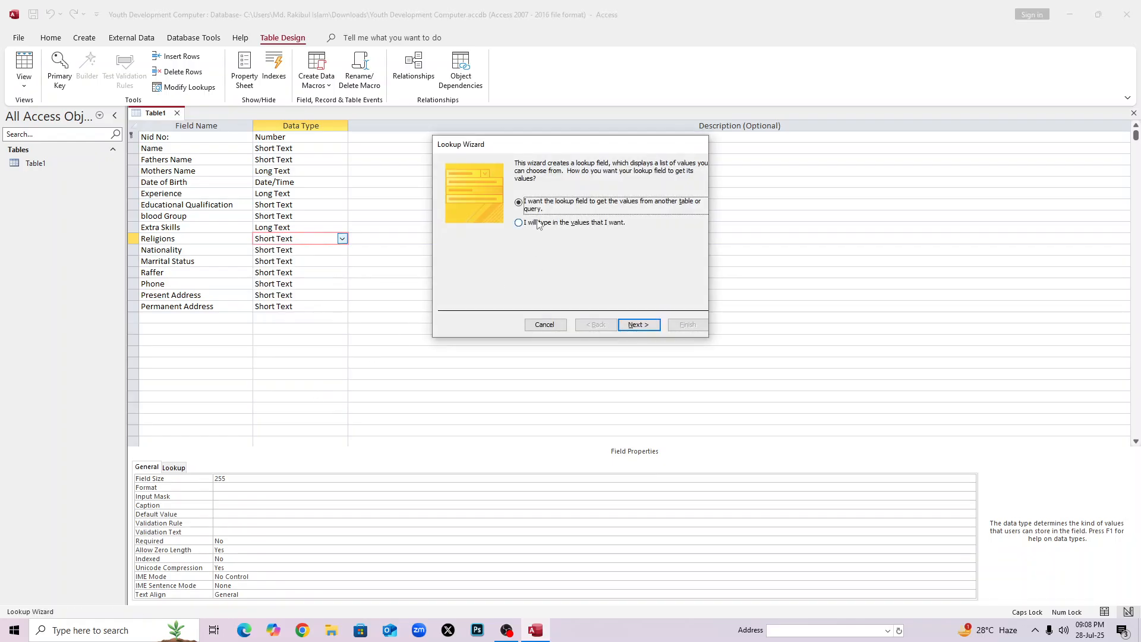
{"action": "left_click", "coordinate": [519, 223]}
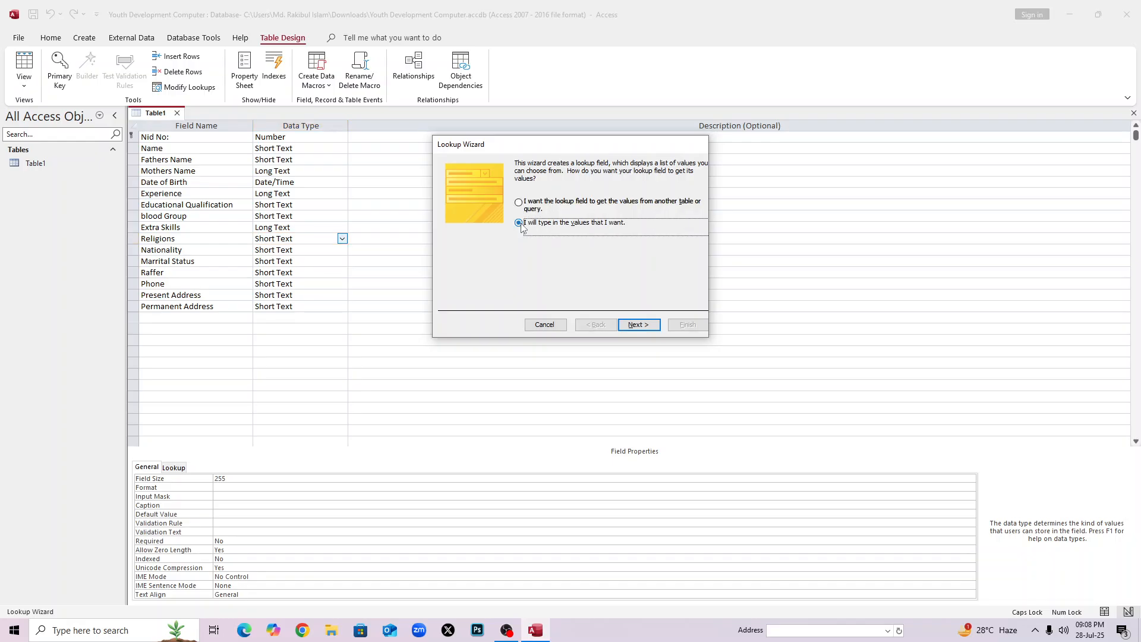
{"action": "left_click", "coordinate": [635, 322]}
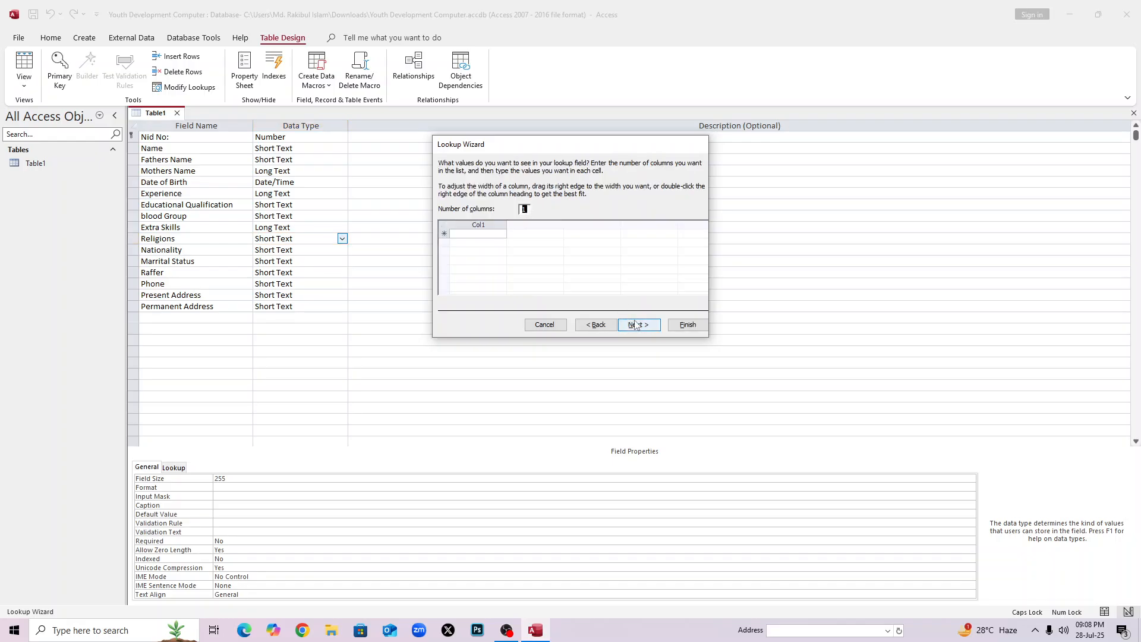
Enter the religion values ISLAM, Hindu and Christian.
{"action": "left_click", "coordinate": [489, 233]}
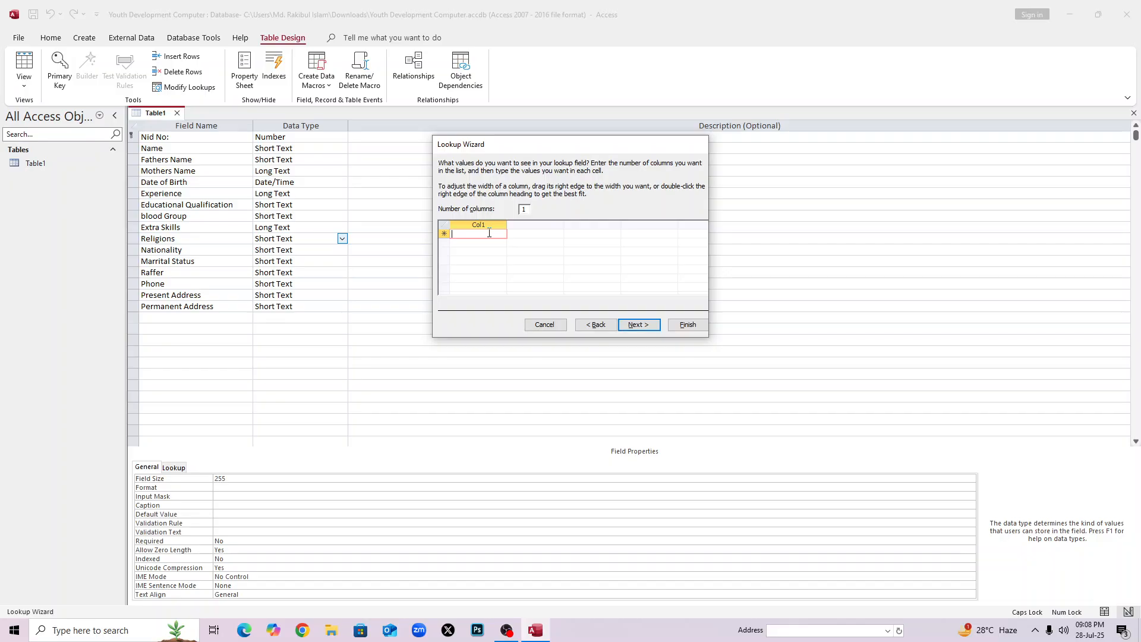
{"action": "type", "text": "ISLAM"}
{"action": "key", "text": "Return"}
{"action": "type", "text": "G"}
{"action": "key", "text": "BackSpace"}
{"action": "type", "text": "H"}
{"action": "key", "text": "Caps_Lock"}
{"action": "type", "text": "indu"}
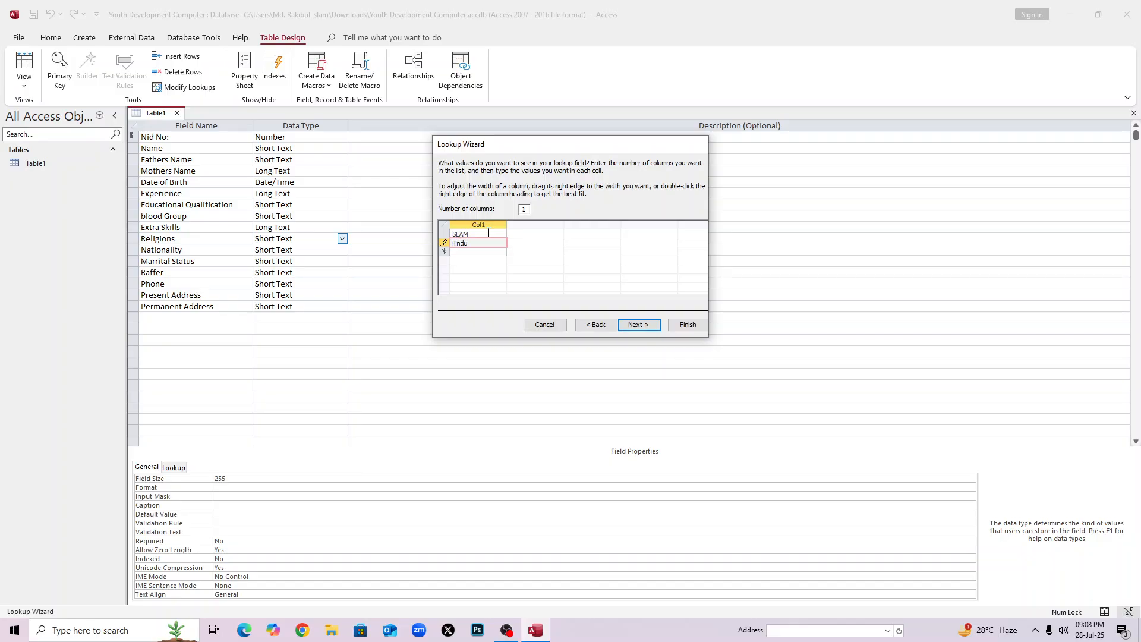
{"action": "key", "text": "Return"}
{"action": "key", "text": "Caps_Lock"}
{"action": "type", "text": "C"}
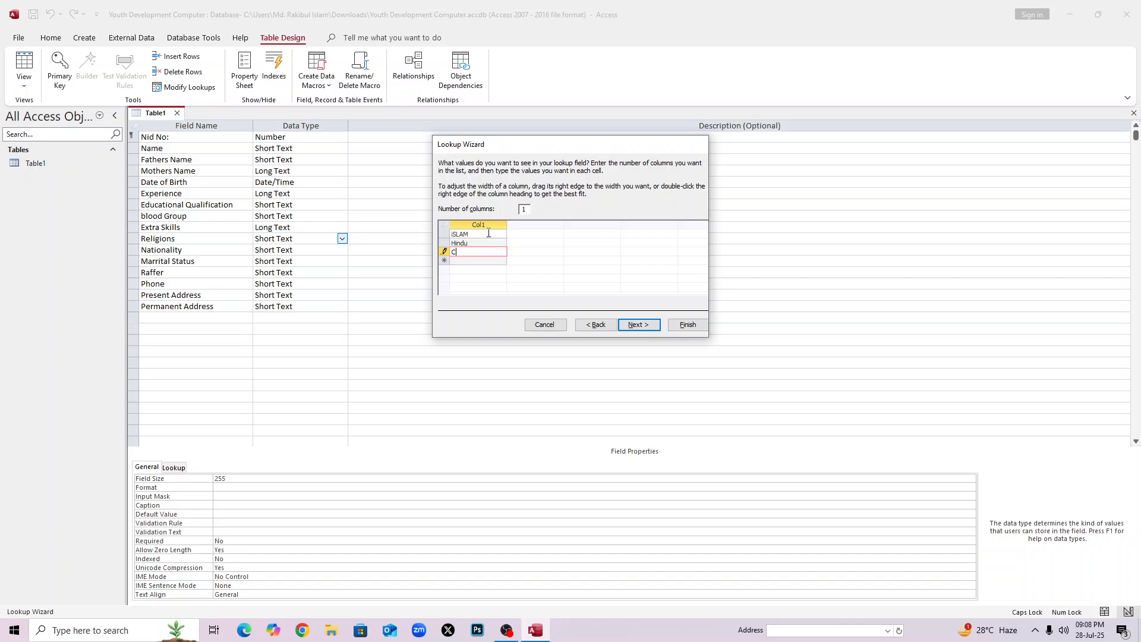
{"action": "key", "text": "Caps_Lock"}
{"action": "type", "text": "h"}
{"action": "key", "text": "Caps_Lock"}
{"action": "type", "text": "C"}
{"action": "key", "text": "Caps_Lock"}
{"action": "type", "text": "h"}
{"action": "type", "text": "istan"}
{"action": "key", "text": "Return"}
Allow multiple values and finish the Religions lookup.
{"action": "left_click", "coordinate": [635, 325]}
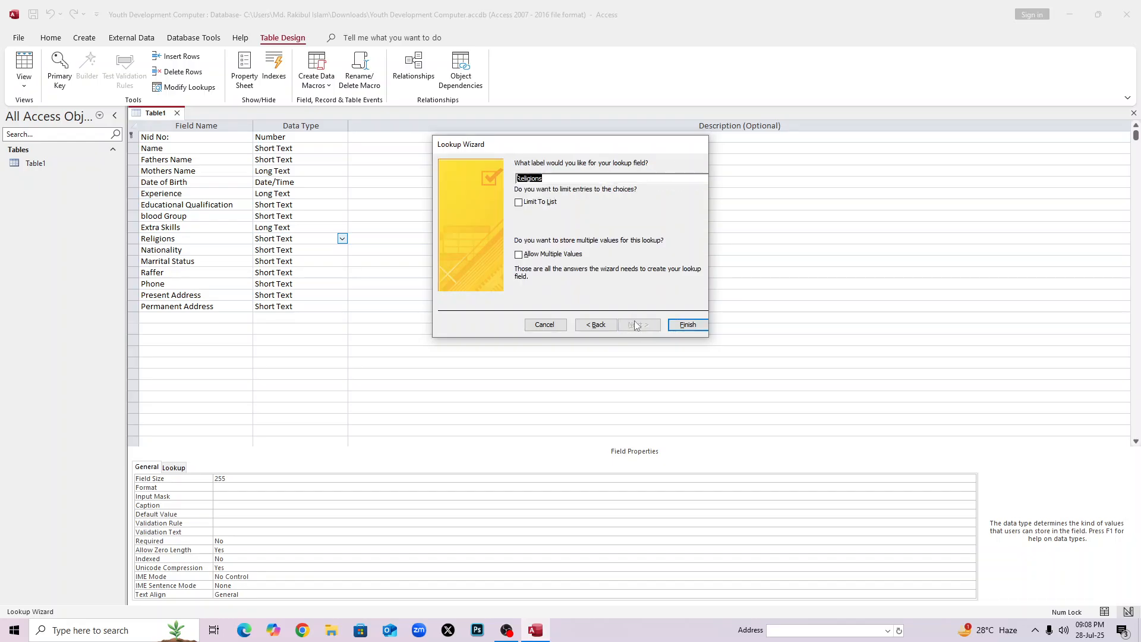
{"action": "left_click", "coordinate": [520, 255]}
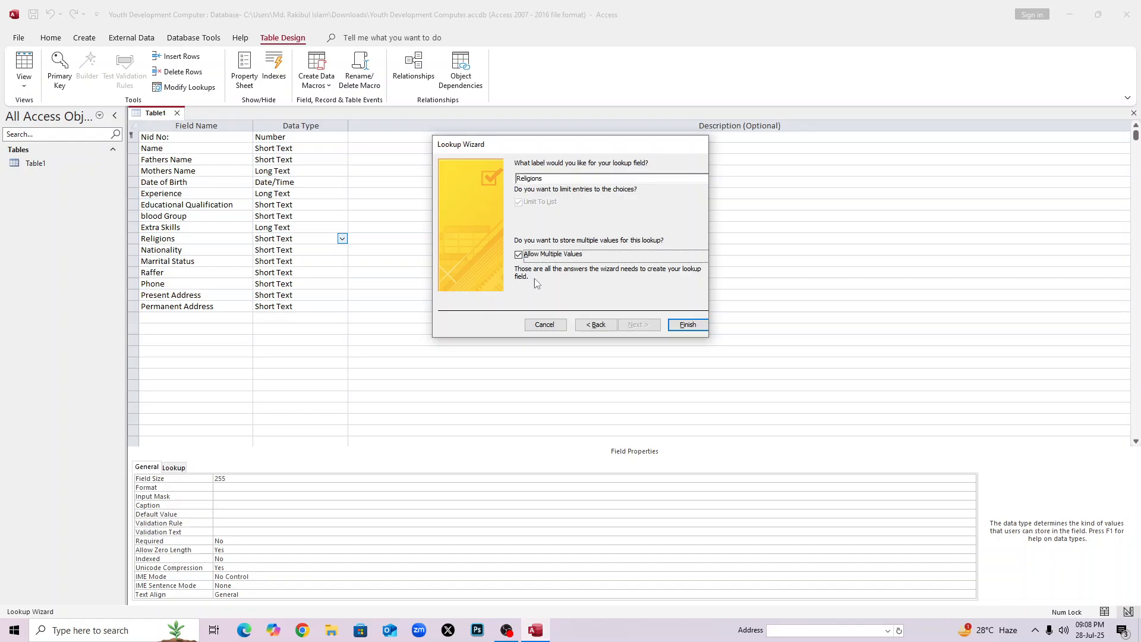
{"action": "left_click", "coordinate": [683, 325]}
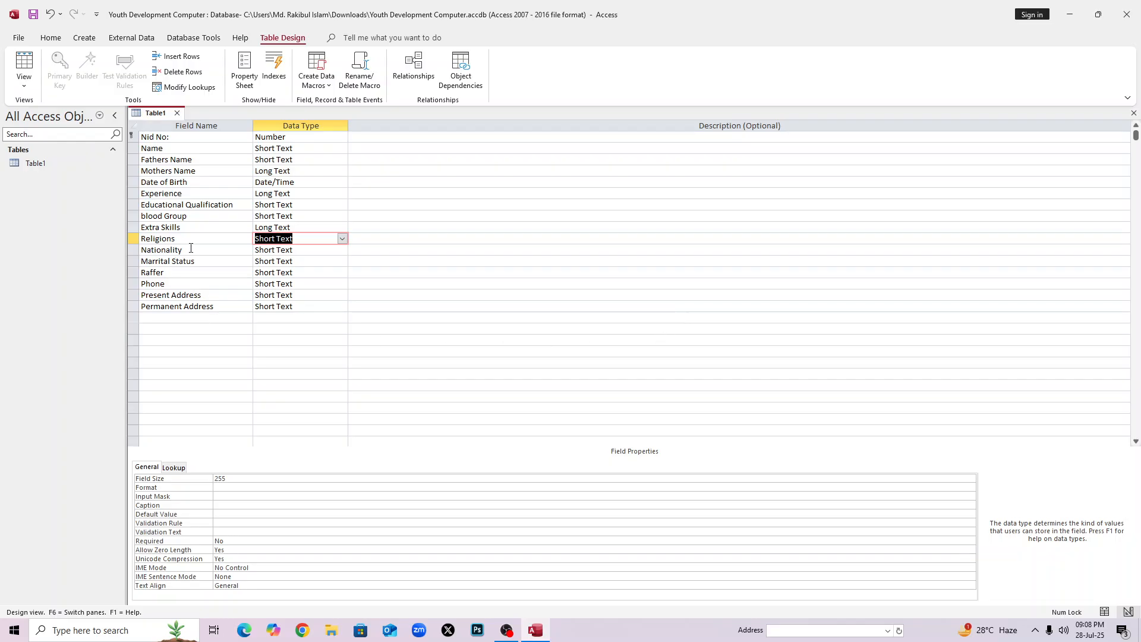
{"action": "left_click", "coordinate": [265, 252]}
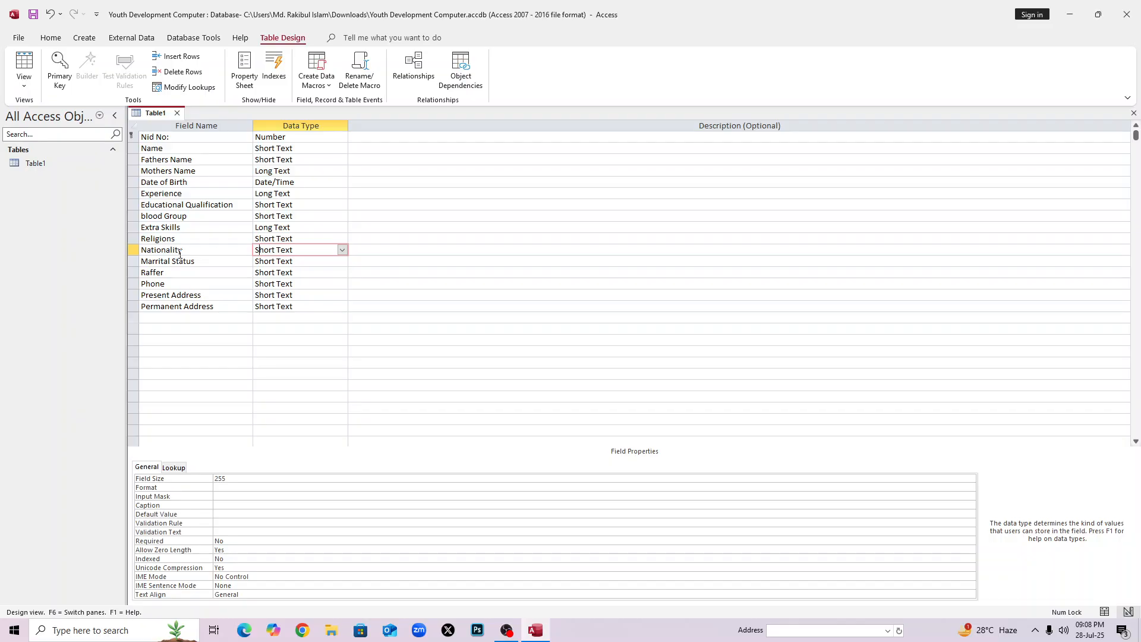
Start a Lookup Wizard for Nationality using values typed by hand.
{"action": "left_click", "coordinate": [343, 250]}
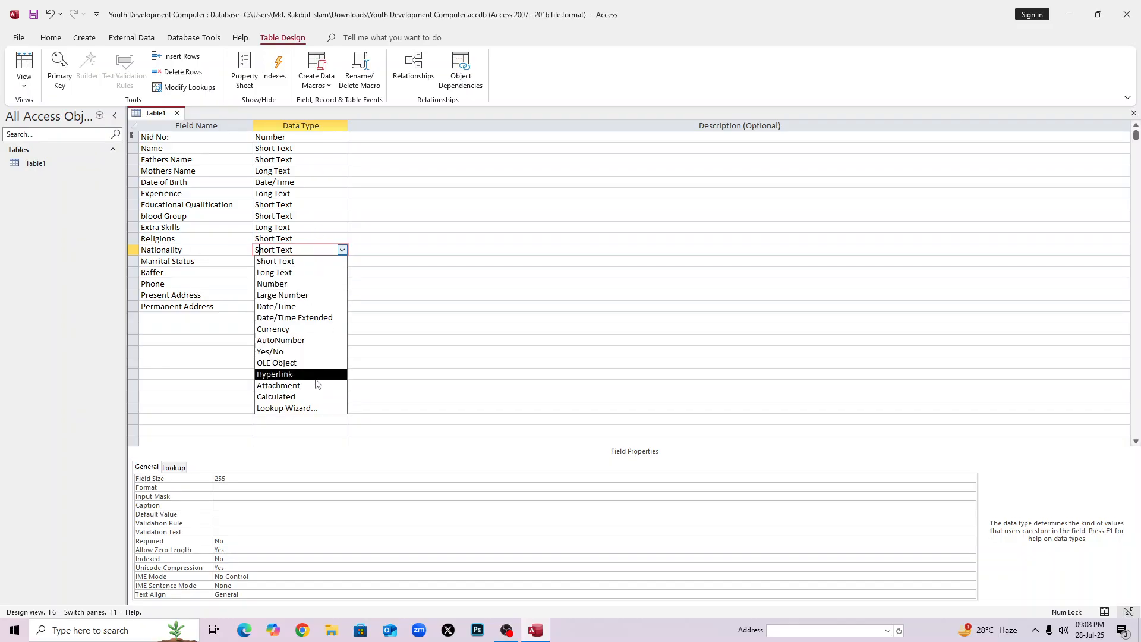
{"action": "left_click", "coordinate": [315, 405]}
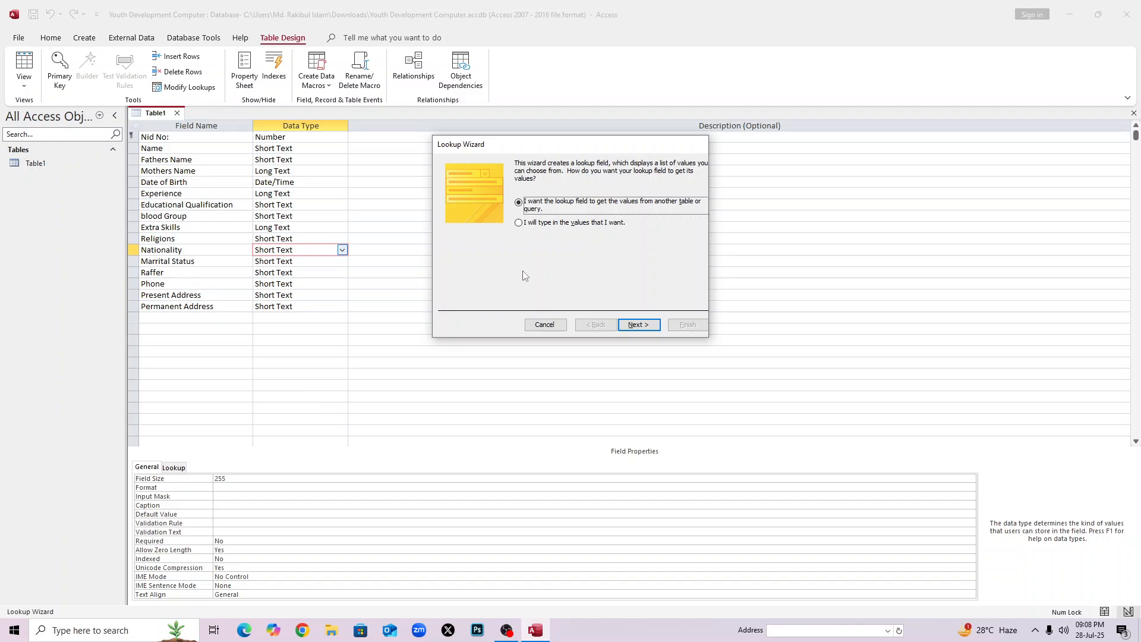
{"action": "left_click", "coordinate": [521, 223]}
{"action": "left_click", "coordinate": [637, 324]}
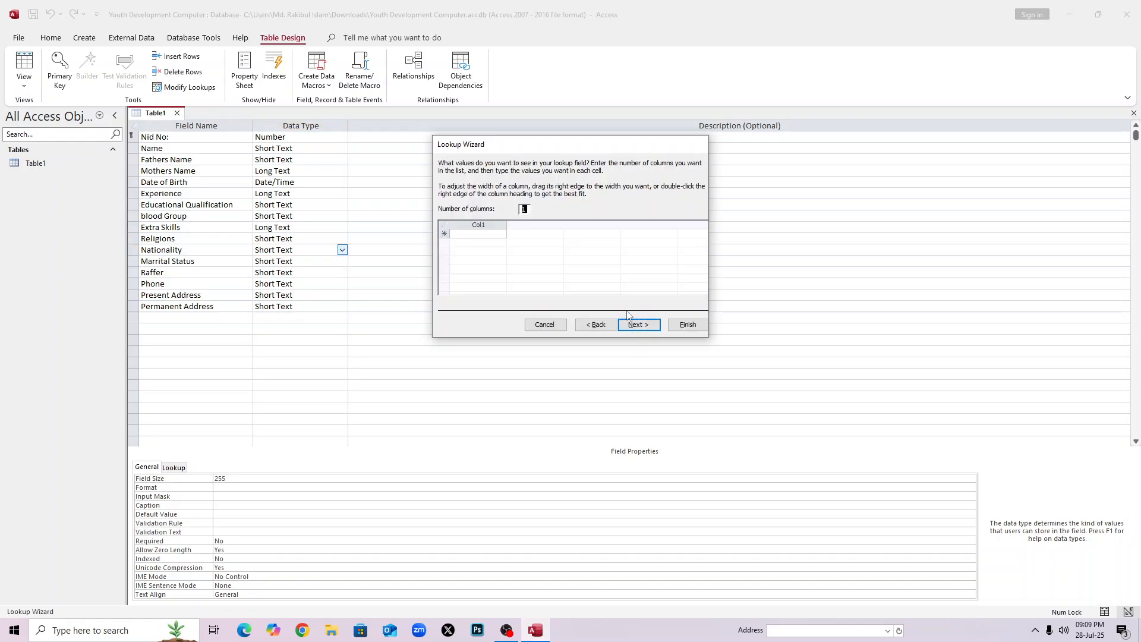
Enter the nationality values Bangladesh, India and China.
{"action": "left_click", "coordinate": [477, 234]}
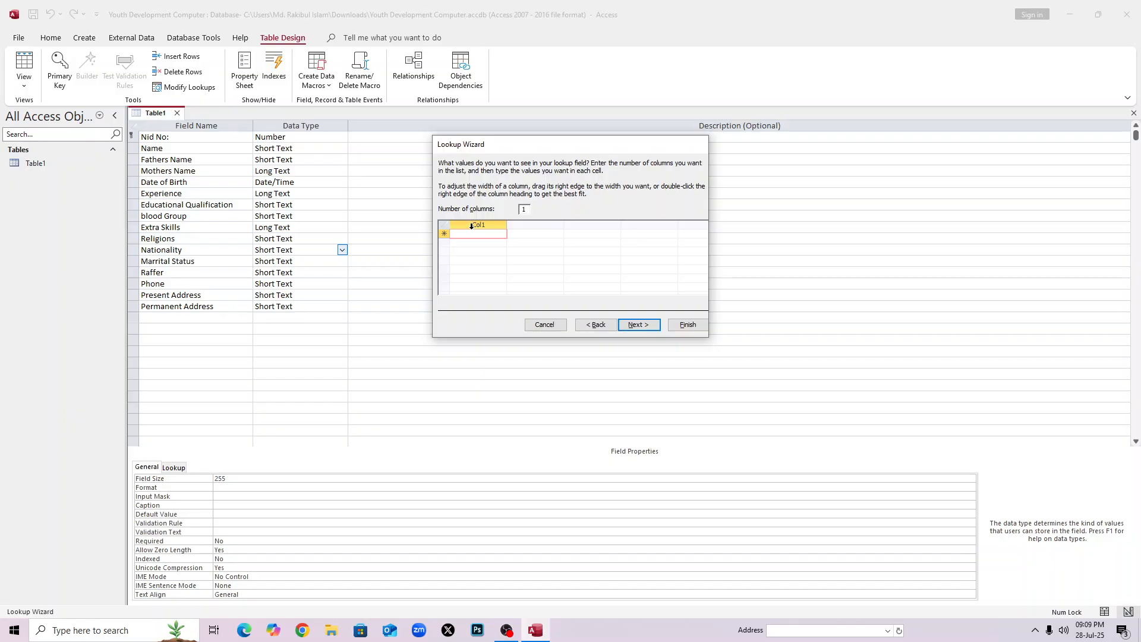
{"action": "key", "text": "Caps_Lock"}
{"action": "type", "text": "V"}
{"action": "key", "text": "Caps_Lock"}
{"action": "key", "text": "Caps_Lock"}
{"action": "key", "text": "Caps_Lock"}
{"action": "key", "text": "Caps_Lock"}
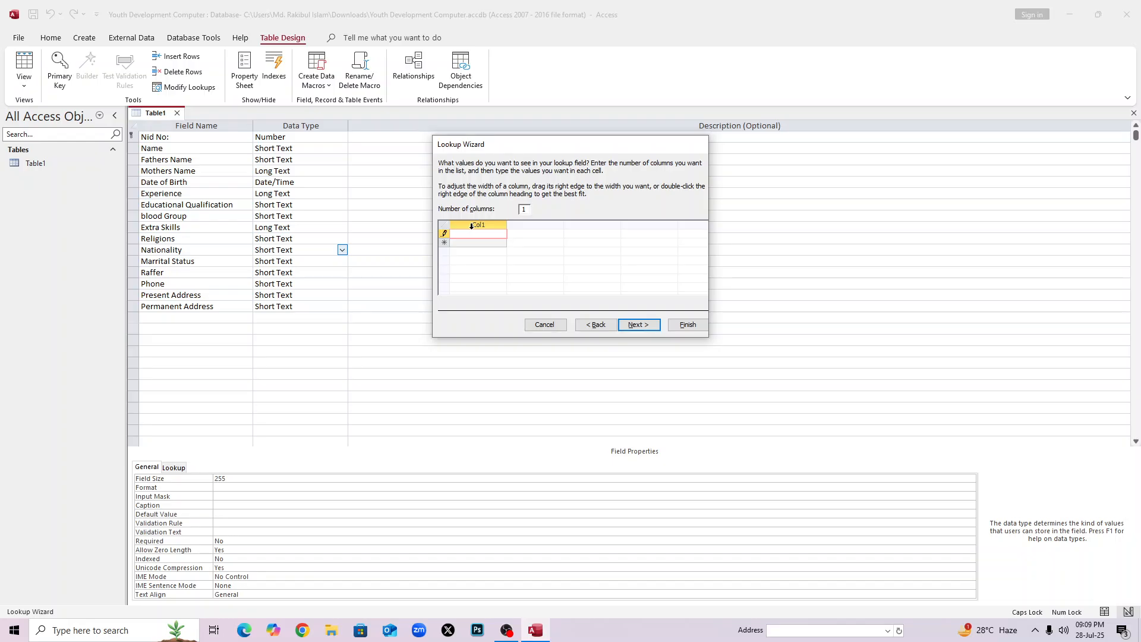
{"action": "key", "text": "Caps_Lock"}
{"action": "type", "text": "angladesh"}
{"action": "key", "text": "Return"}
{"action": "key", "text": "Caps_Lock"}
{"action": "type", "text": "I"}
{"action": "key", "text": "Caps_Lock"}
{"action": "type", "text": "ndia"}
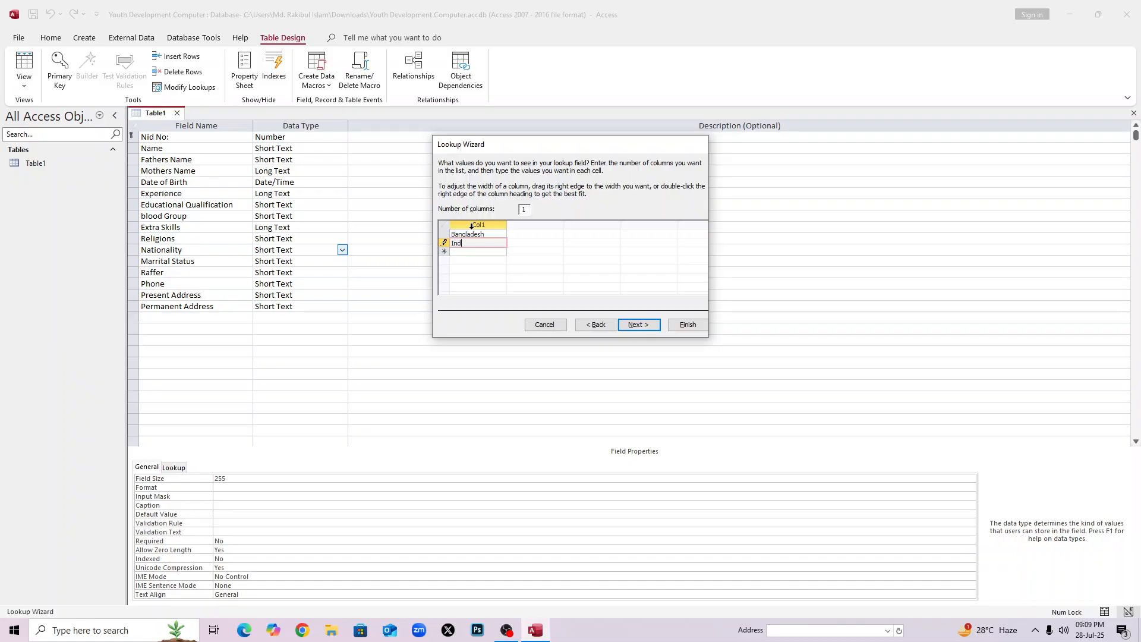
{"action": "key", "text": "Return"}
{"action": "key", "text": "Caps_Lock"}
{"action": "type", "text": "CHi"}
{"action": "key", "text": "Caps_Lock"}
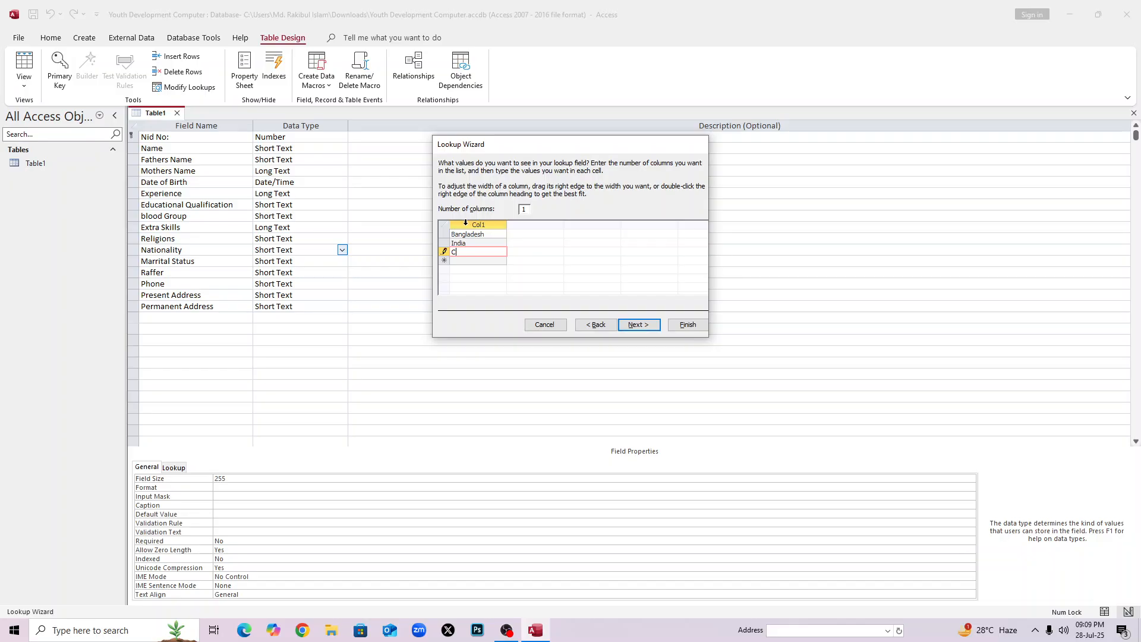
{"action": "key", "text": "Return"}
{"action": "key", "text": "Caps_Lock"}
{"action": "type", "text": "P"}
{"action": "key", "text": "Caps_Lock"}
{"action": "key", "text": "BackSpace"}
{"action": "left_click", "coordinate": [499, 241]}
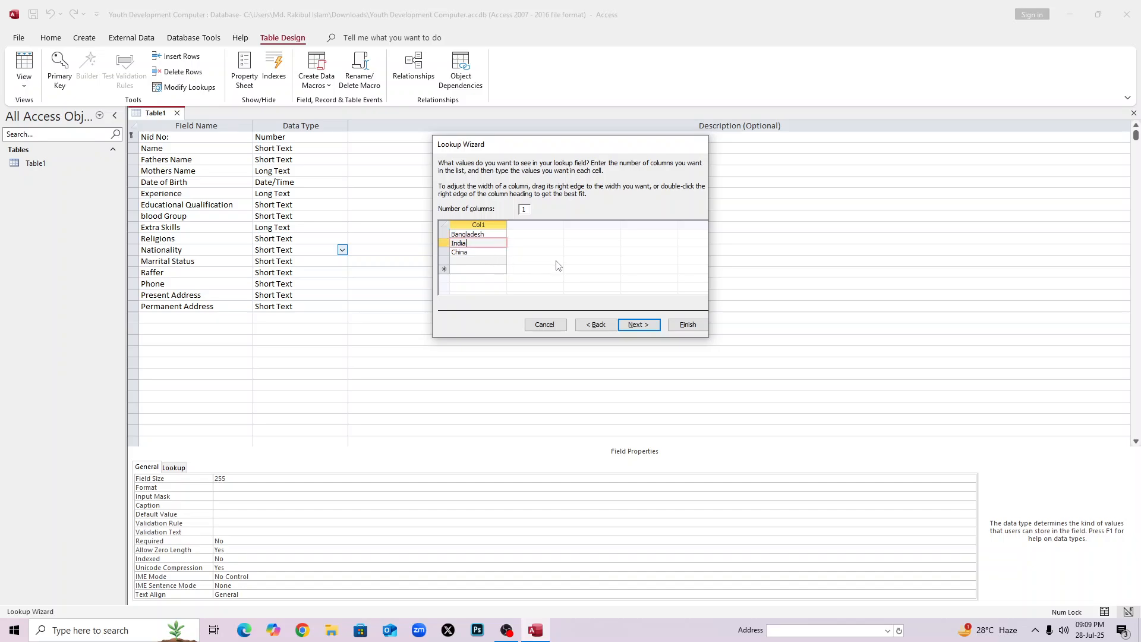
Allow multiple values and finish the Nationality lookup.
{"action": "left_click", "coordinate": [640, 328]}
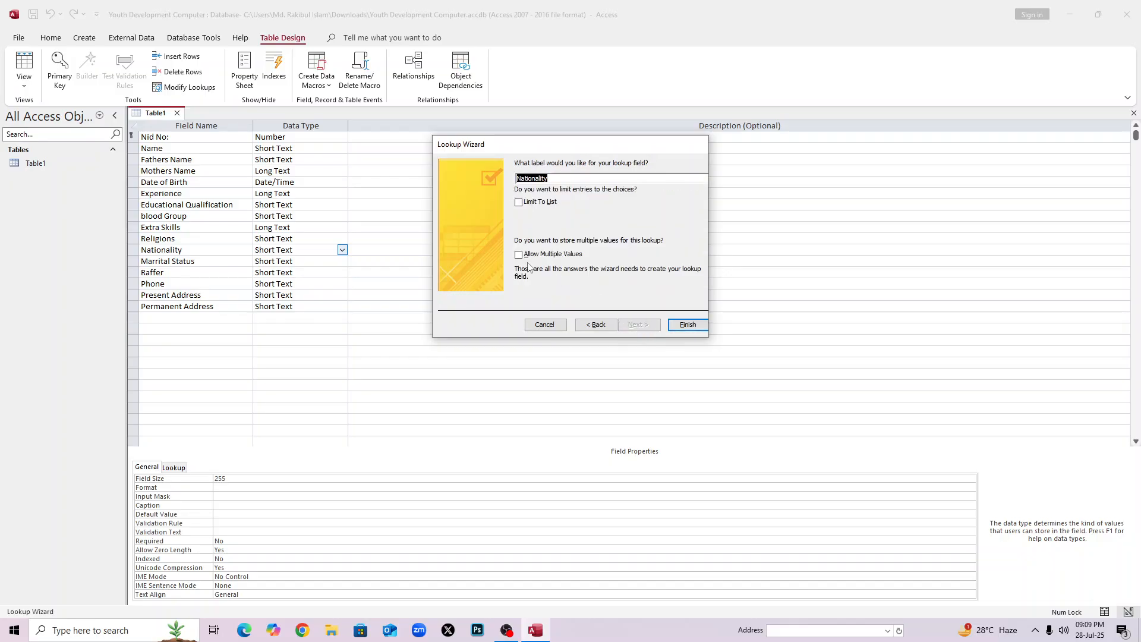
{"action": "left_click", "coordinate": [519, 254]}
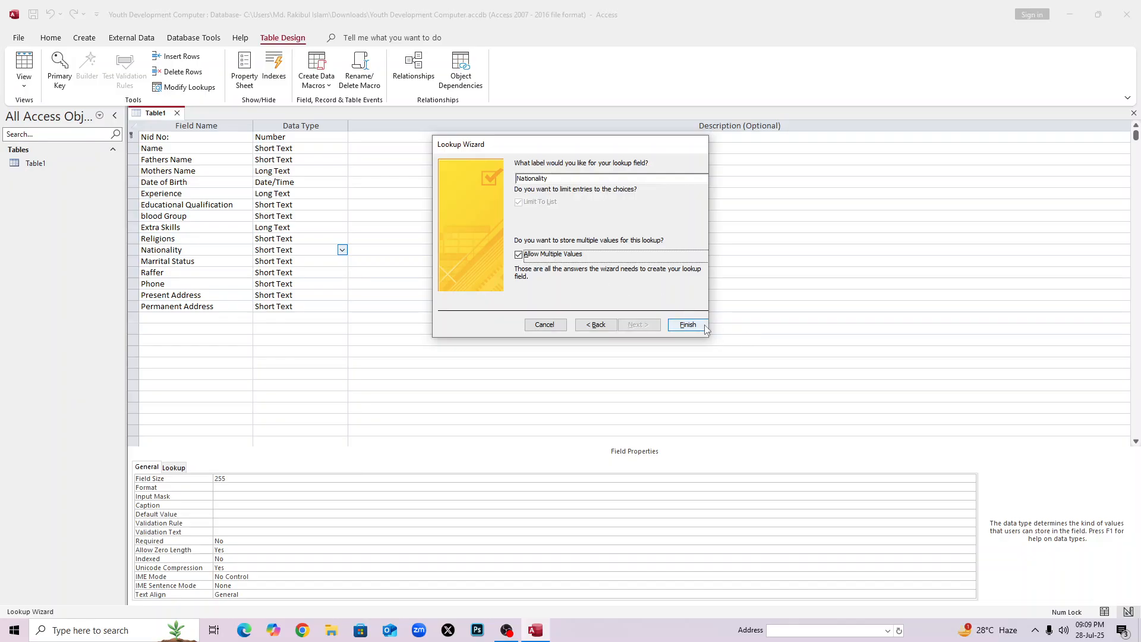
{"action": "left_click", "coordinate": [689, 325]}
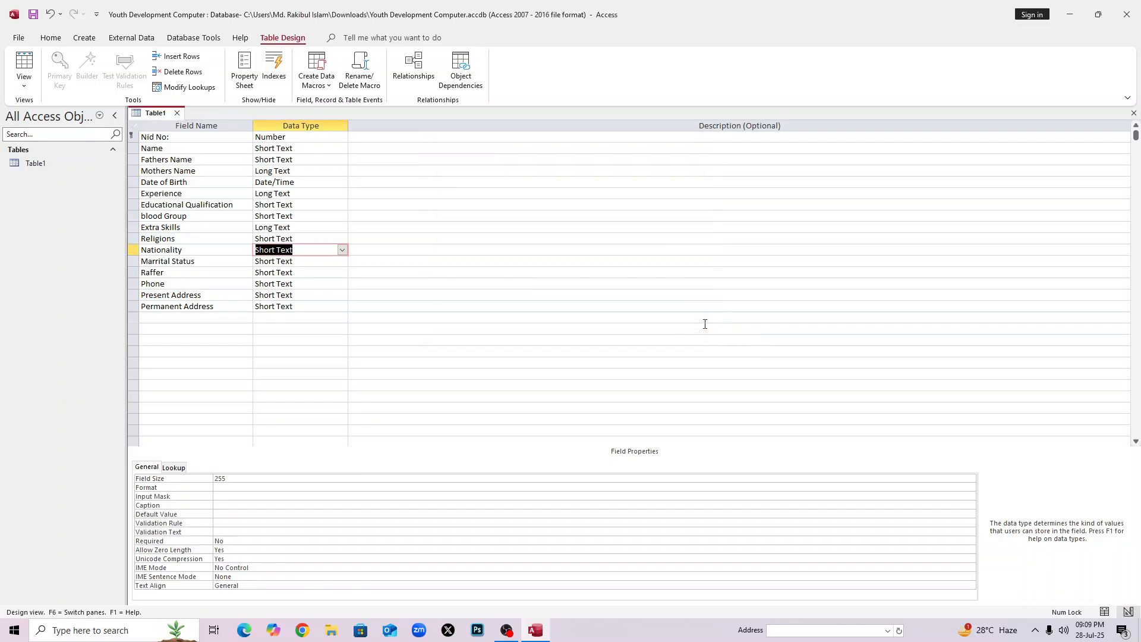
{"action": "left_click", "coordinate": [272, 260]}
Turn Marrital Status into a Lookup Wizard field with typed values, starting with Single.
{"action": "left_click", "coordinate": [343, 262]}
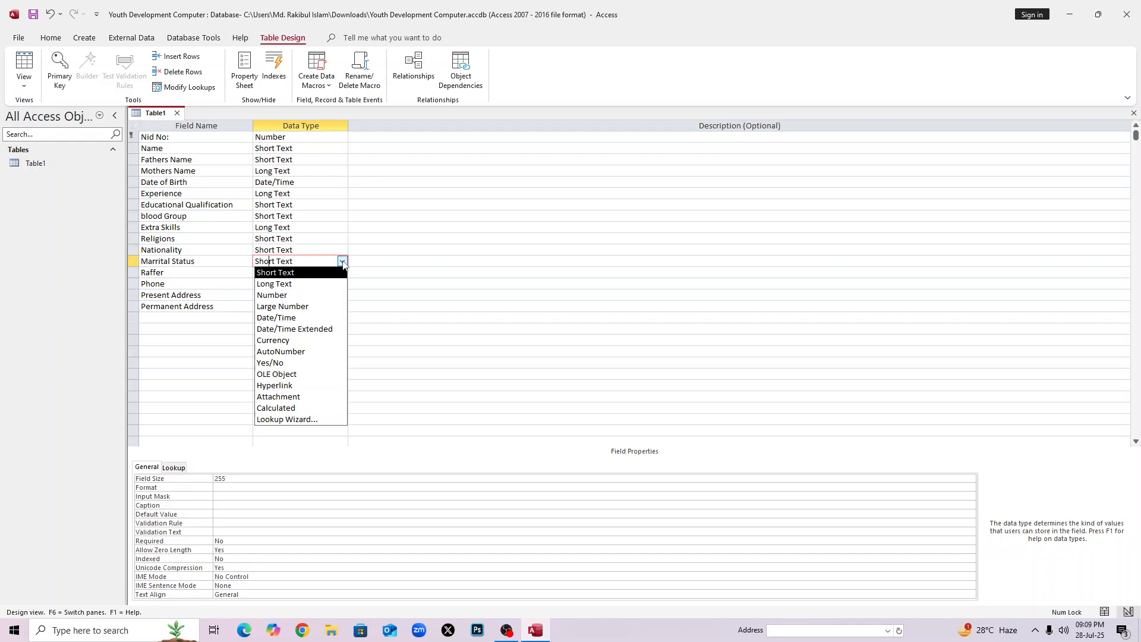
{"action": "left_click", "coordinate": [277, 419]}
{"action": "key", "text": "Down"}
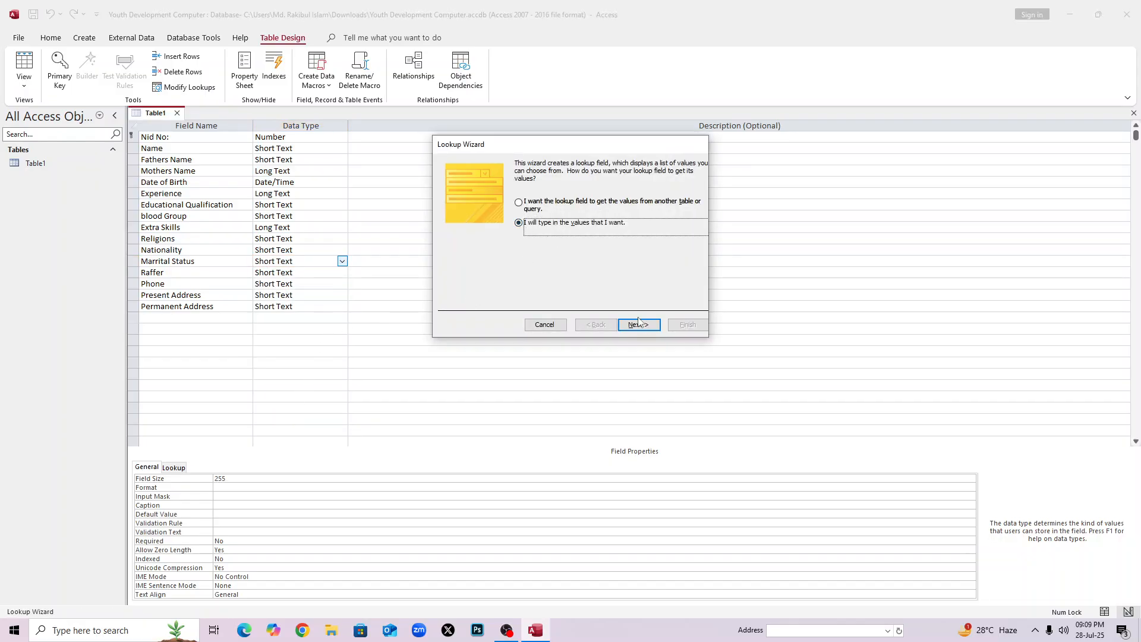
{"action": "left_click", "coordinate": [636, 324]}
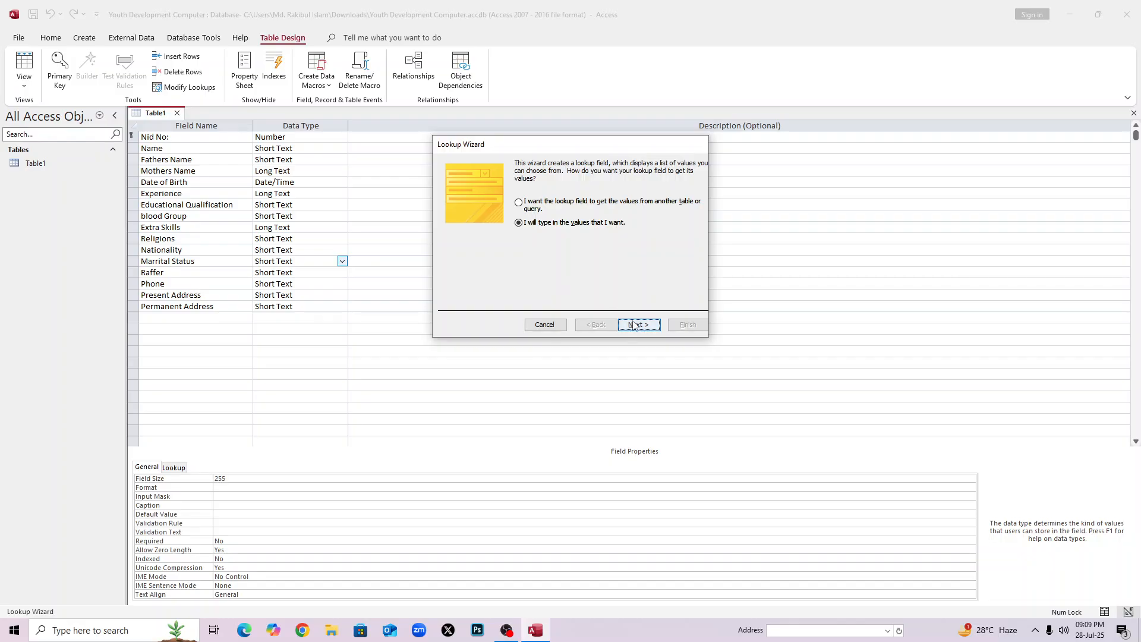
{"action": "left_click", "coordinate": [493, 235]}
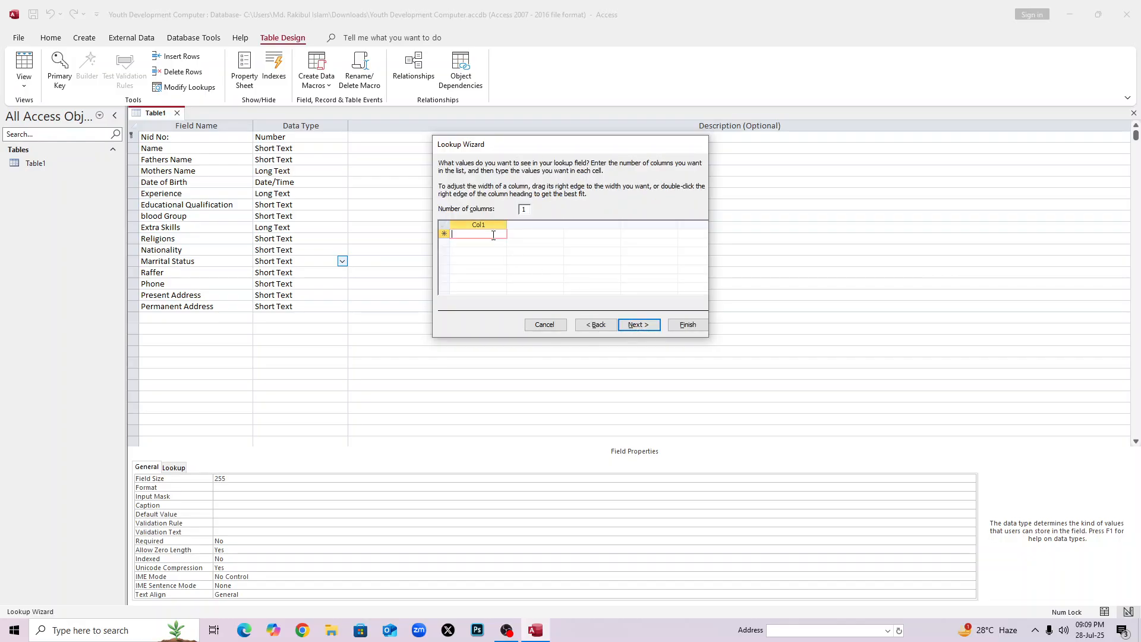
{"action": "type", "text": "Single"}
{"action": "key", "text": "Return"}
Add Married as the second value, allow multiple values, and finish the lookup.
{"action": "type", "text": "Married"}
{"action": "left_click", "coordinate": [640, 325]}
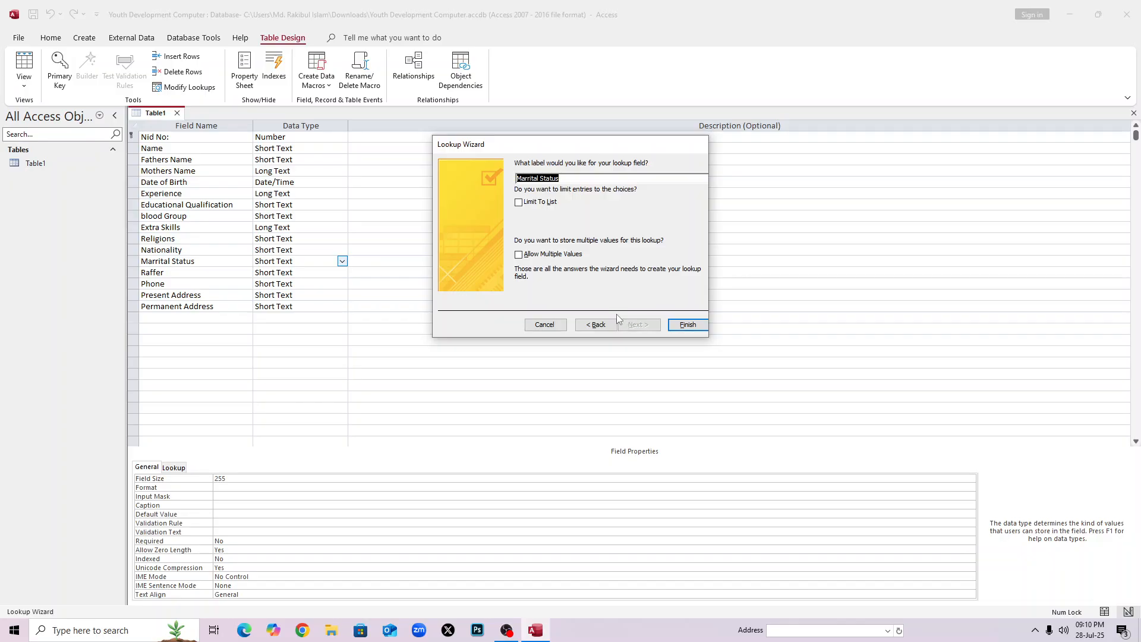
{"action": "left_click", "coordinate": [518, 254]}
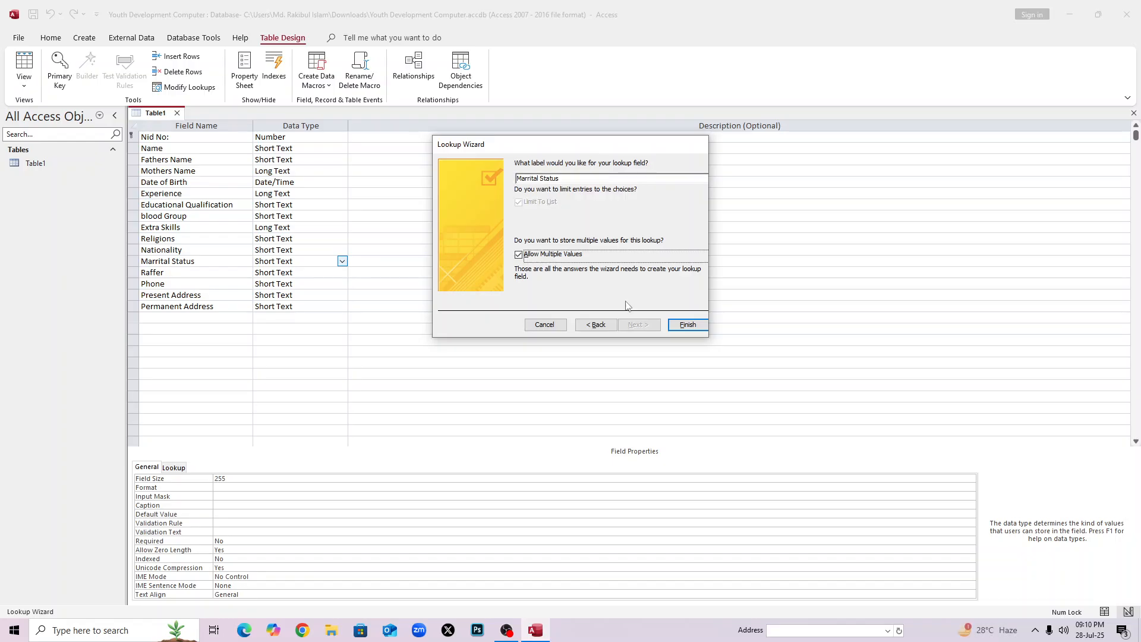
{"action": "left_click", "coordinate": [688, 324]}
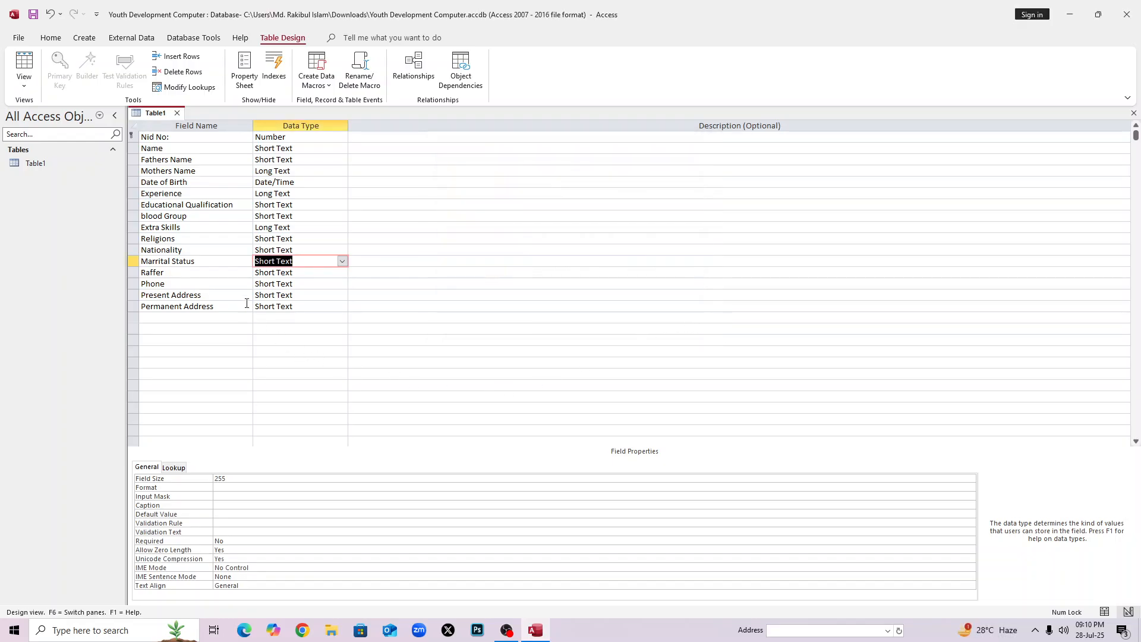
{"action": "left_click", "coordinate": [281, 285]}
Set Phone to Number, and Present Address and Permanent Address to Long Text.
{"action": "left_click", "coordinate": [342, 284]}
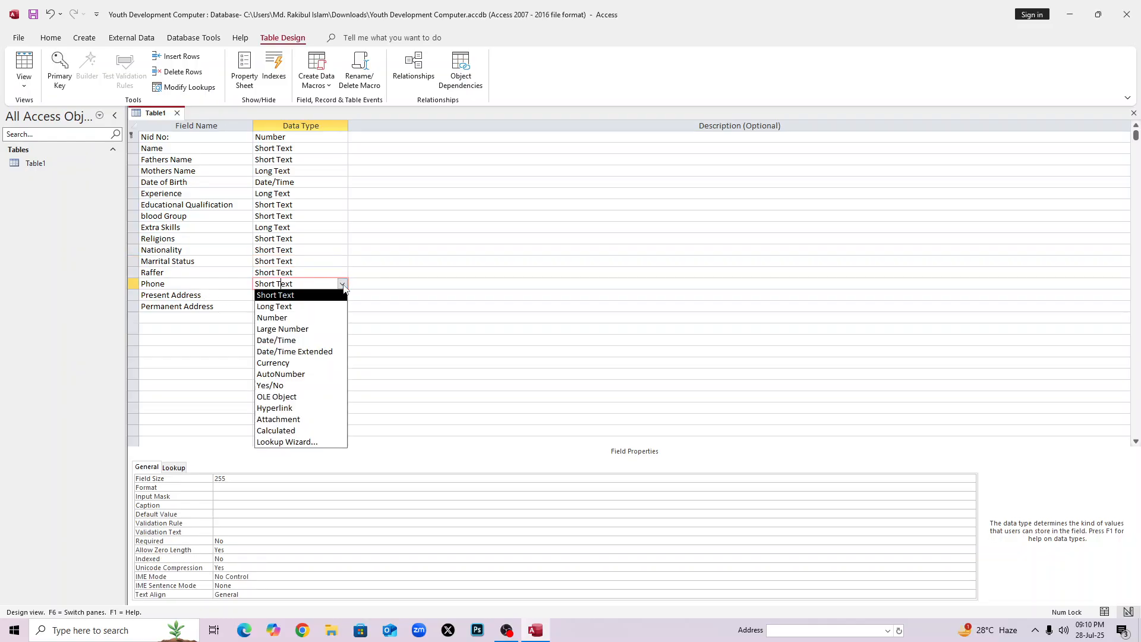
{"action": "left_click", "coordinate": [330, 313]}
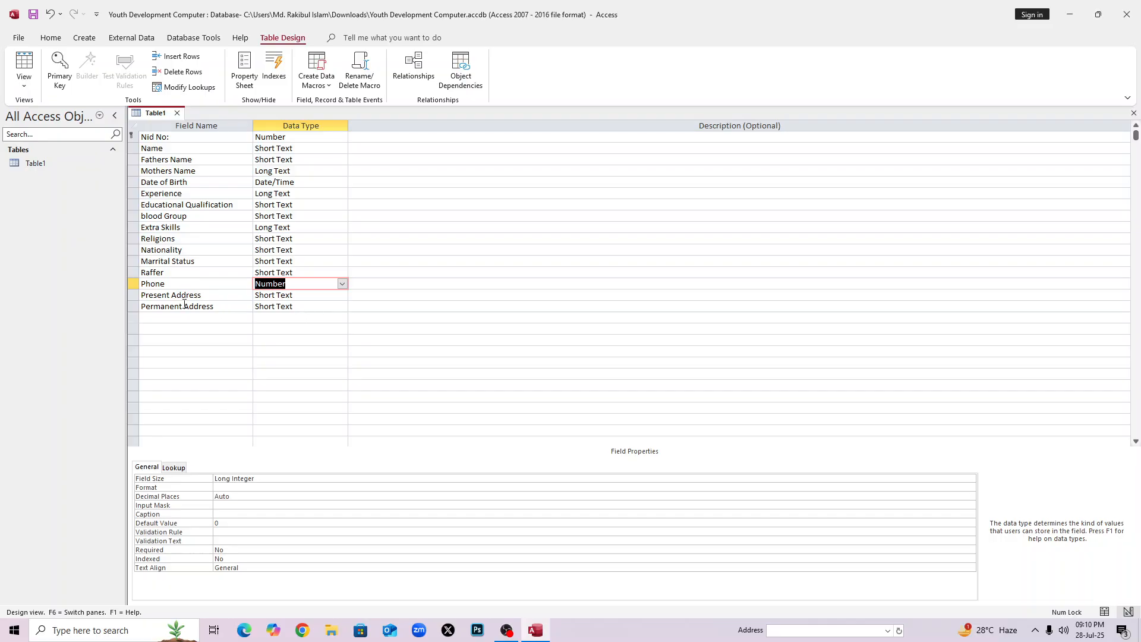
{"action": "left_click", "coordinate": [264, 295]}
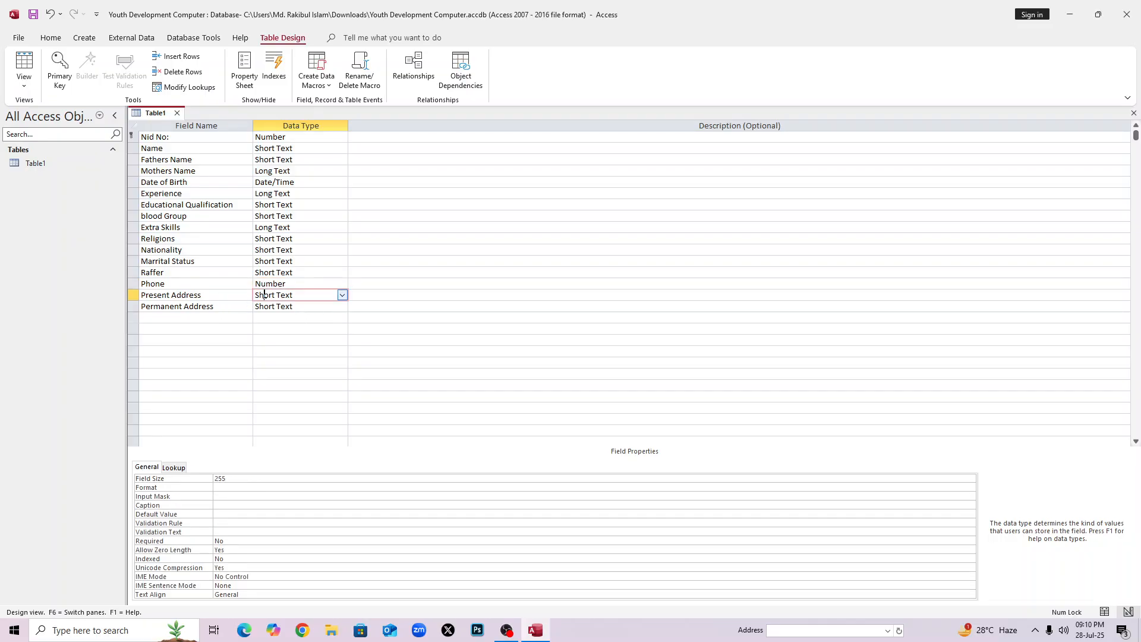
{"action": "left_click", "coordinate": [340, 295]}
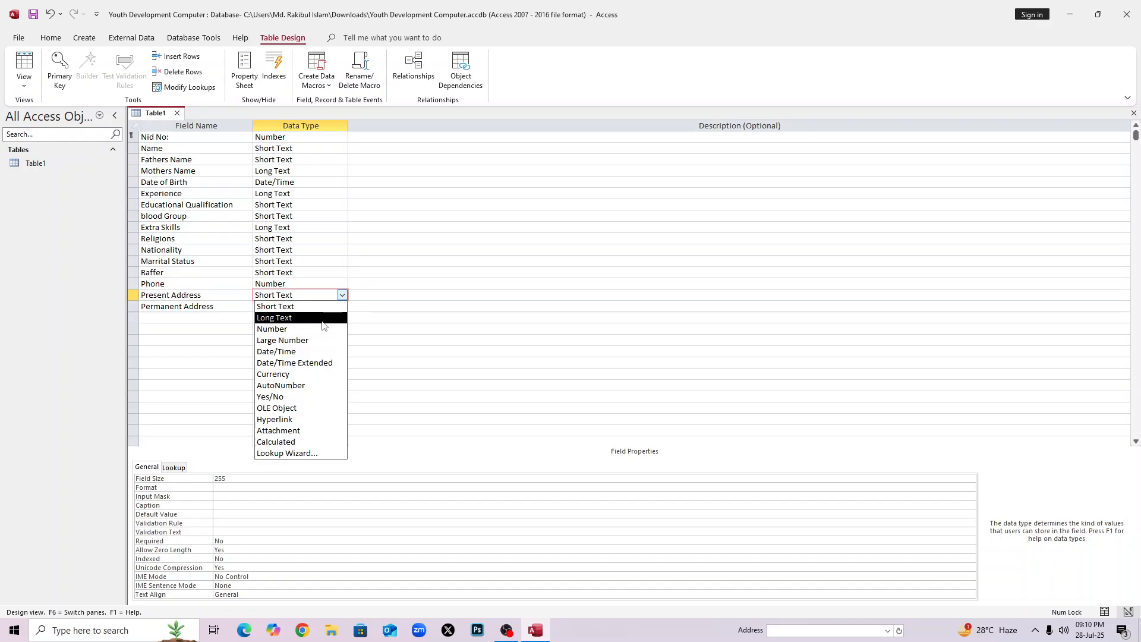
{"action": "left_click", "coordinate": [322, 320]}
{"action": "left_click", "coordinate": [321, 306]}
{"action": "left_click", "coordinate": [342, 307]}
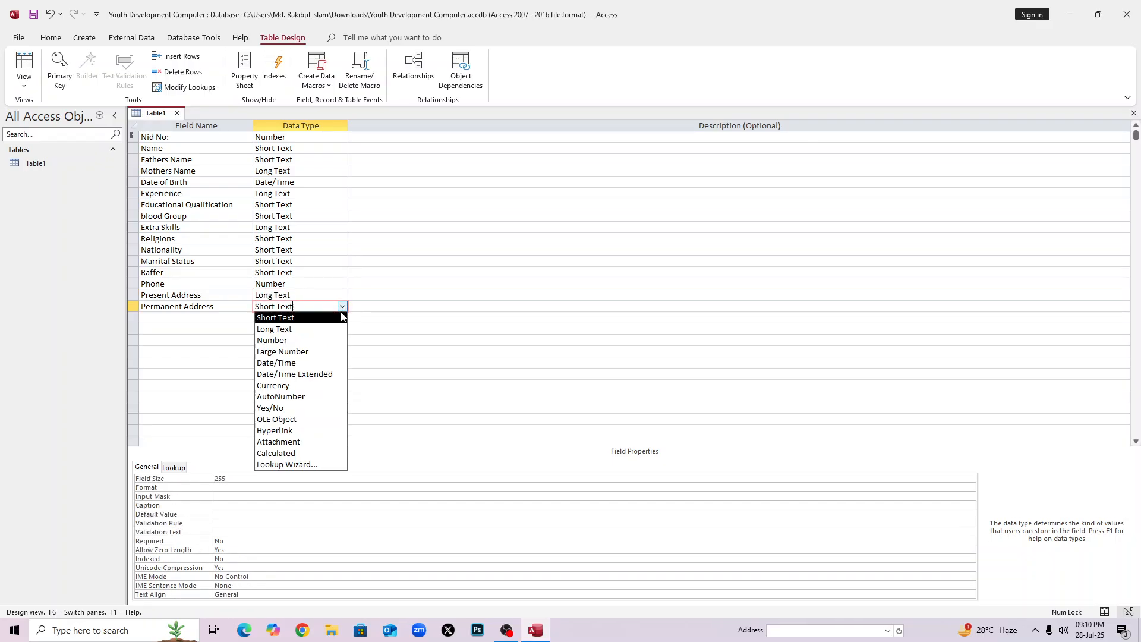
{"action": "left_click", "coordinate": [321, 330]}
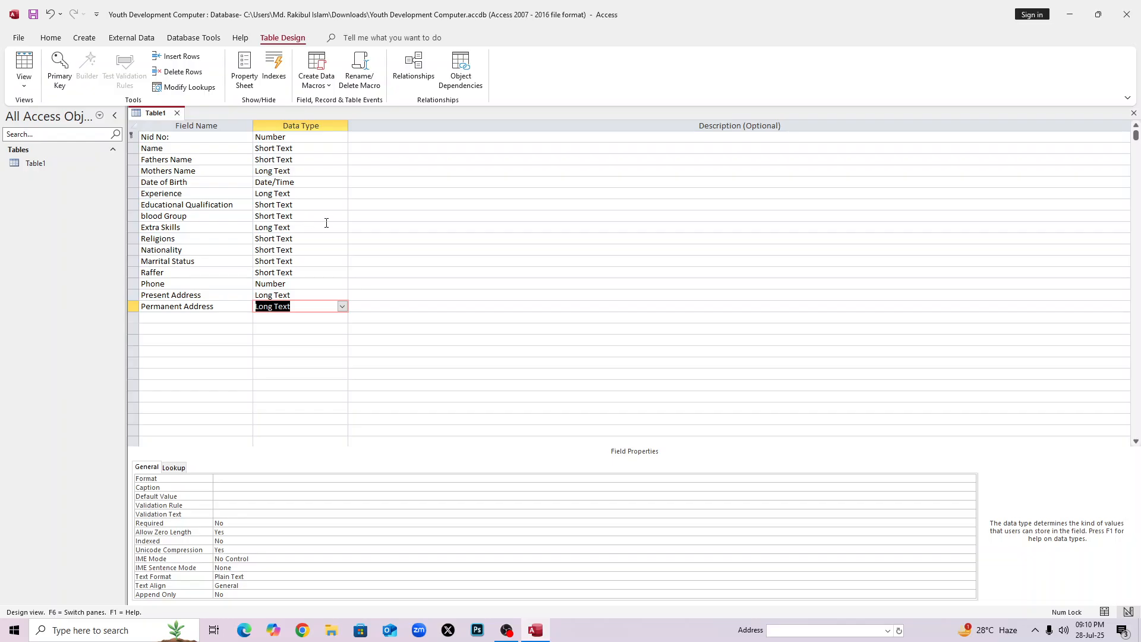
Start the Form Wizard from the Create ribbon, saving Table1 when prompted.
{"action": "left_click", "coordinate": [85, 39]}
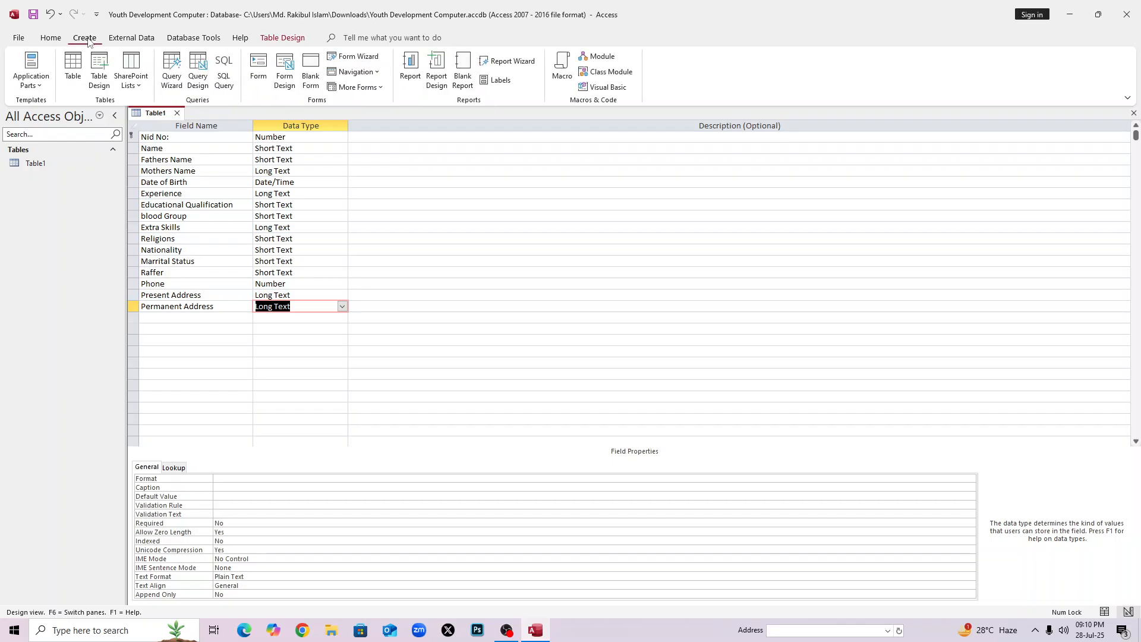
{"action": "left_click", "coordinate": [359, 56]}
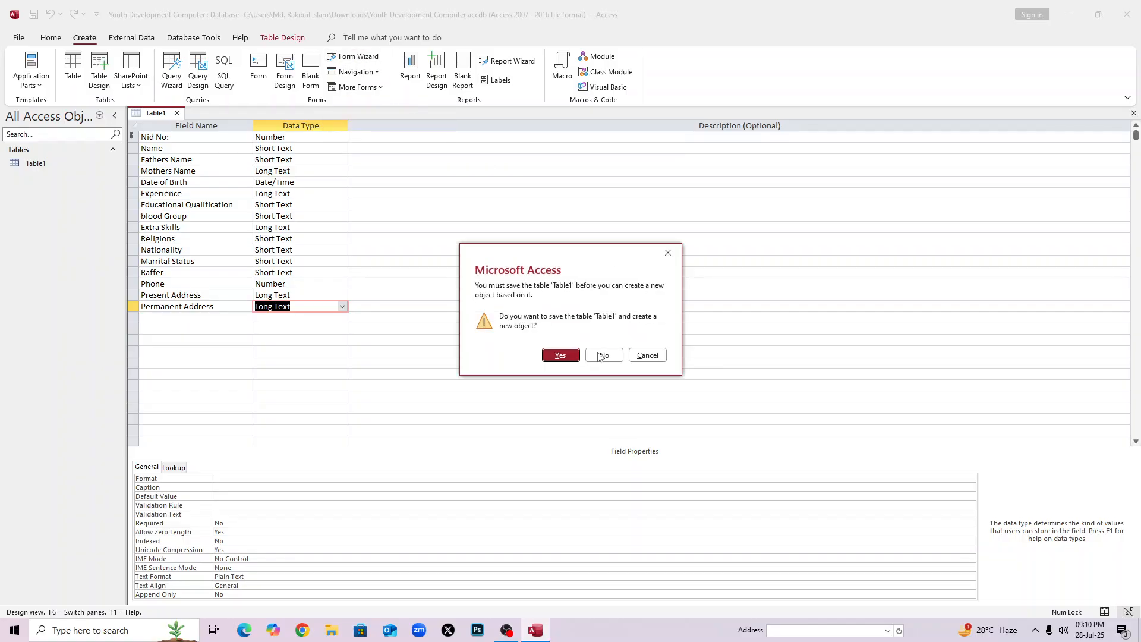
{"action": "left_click", "coordinate": [559, 356]}
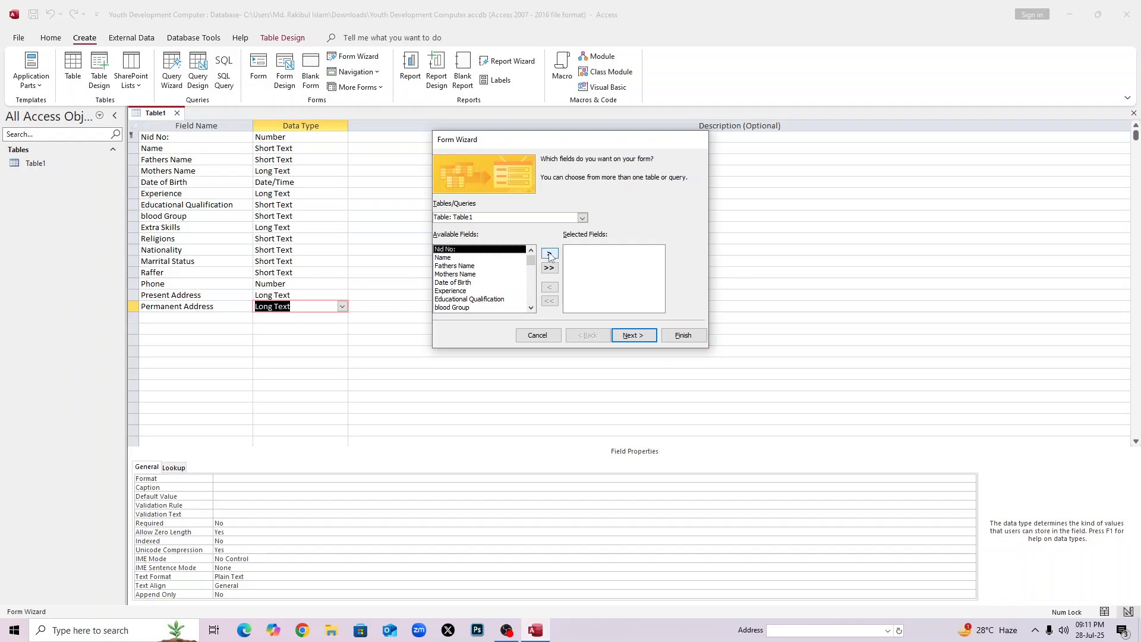
Select every Table1 field for the new form.
{"action": "left_click", "coordinate": [549, 255]}
{"action": "left_click", "coordinate": [550, 254]}
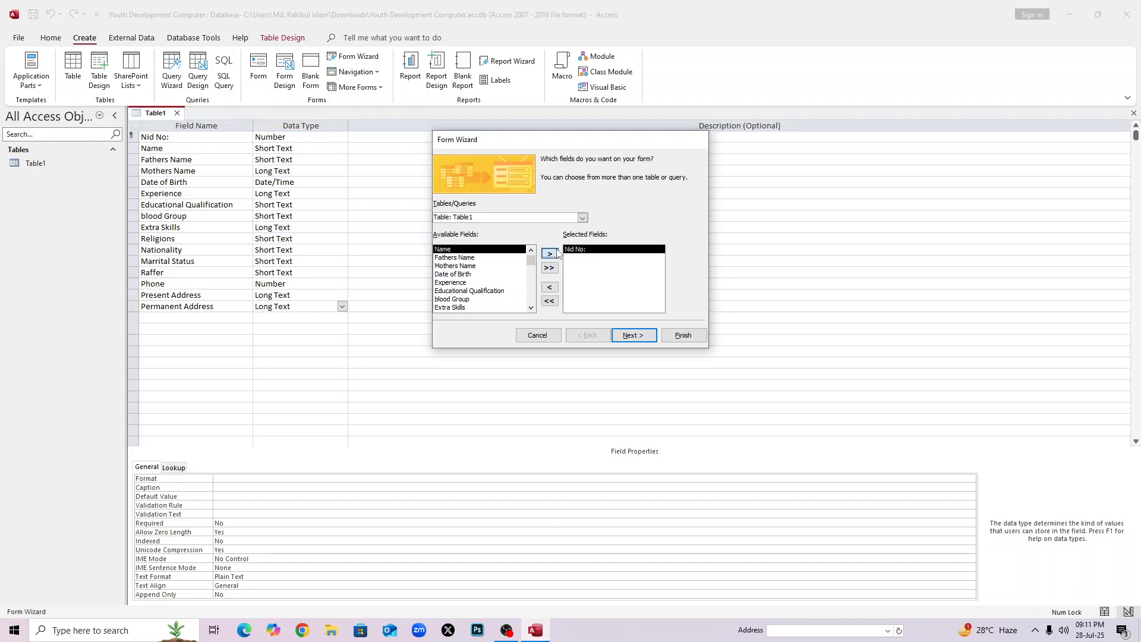
{"action": "left_click", "coordinate": [549, 254]}
{"action": "left_click", "coordinate": [549, 255]}
{"action": "left_click", "coordinate": [550, 254]}
{"action": "left_click", "coordinate": [550, 253]}
{"action": "left_click", "coordinate": [549, 254]}
{"action": "left_click", "coordinate": [549, 253]}
{"action": "left_click", "coordinate": [549, 254]}
{"action": "left_click", "coordinate": [549, 254]}
{"action": "left_click", "coordinate": [549, 254]}
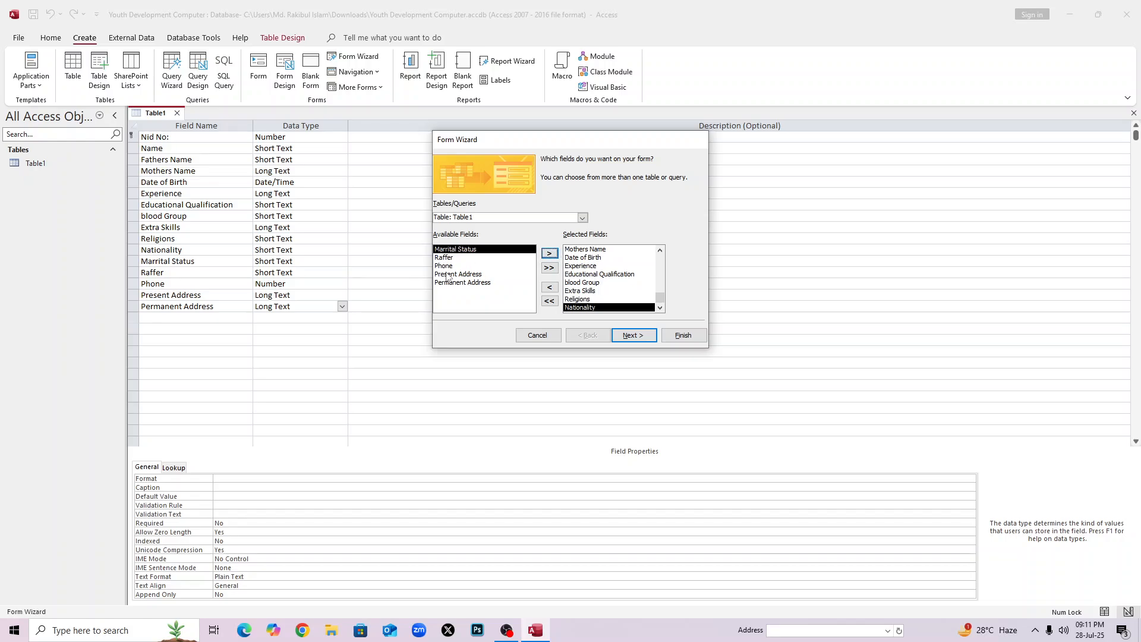
{"action": "left_click", "coordinate": [550, 254]}
{"action": "left_click", "coordinate": [550, 255]}
{"action": "left_click", "coordinate": [550, 254]}
{"action": "left_click", "coordinate": [550, 254]}
{"action": "left_click", "coordinate": [550, 255]}
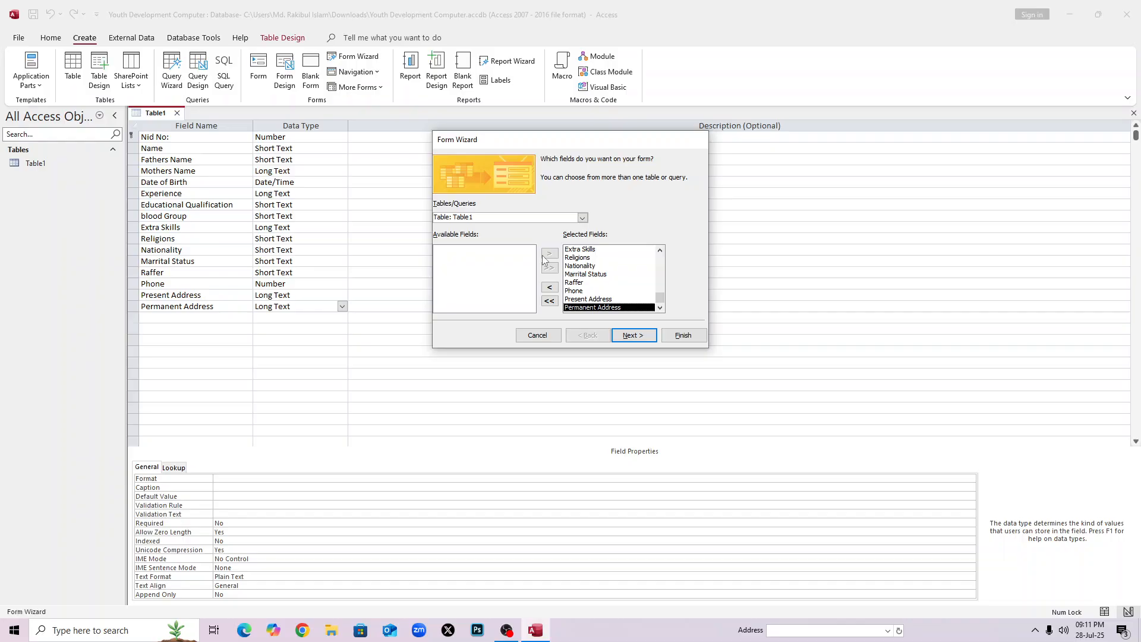
{"action": "left_click", "coordinate": [549, 301]}
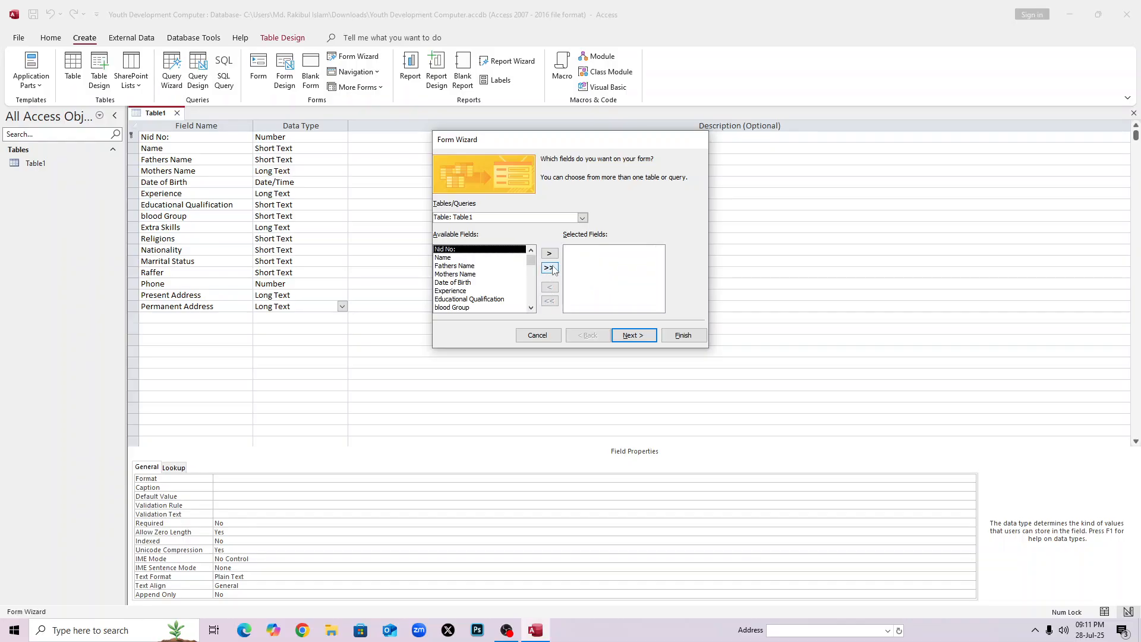
{"action": "left_click", "coordinate": [549, 269]}
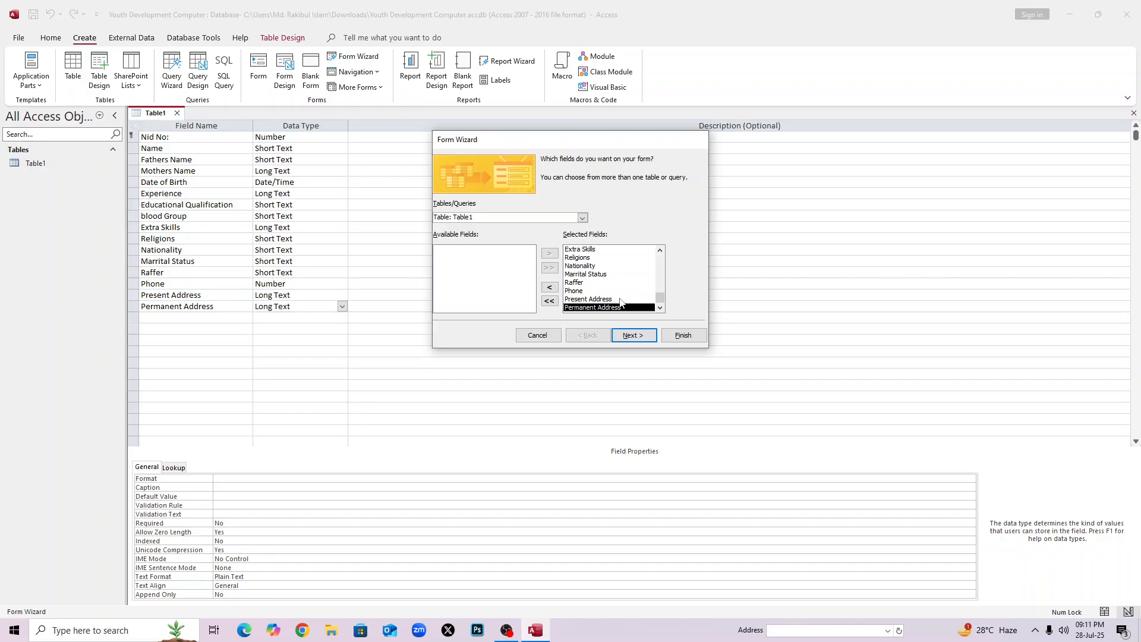
Keep the columnar layout, choose to modify the form's design, and finish.
{"action": "left_click", "coordinate": [631, 336]}
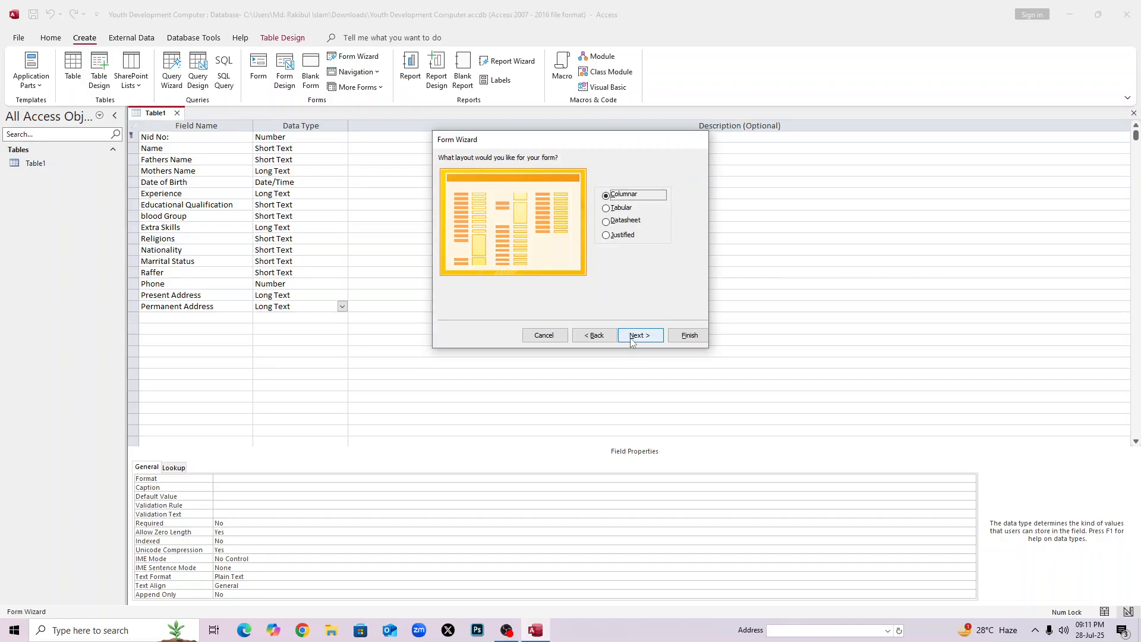
{"action": "left_click", "coordinate": [633, 336]}
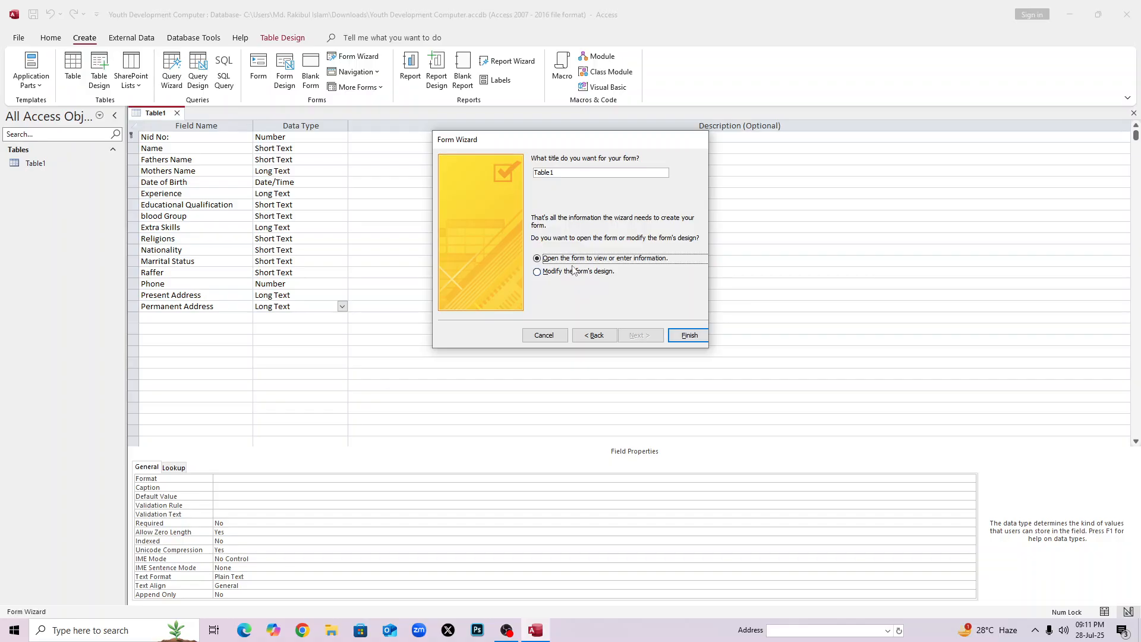
{"action": "left_click", "coordinate": [538, 272]}
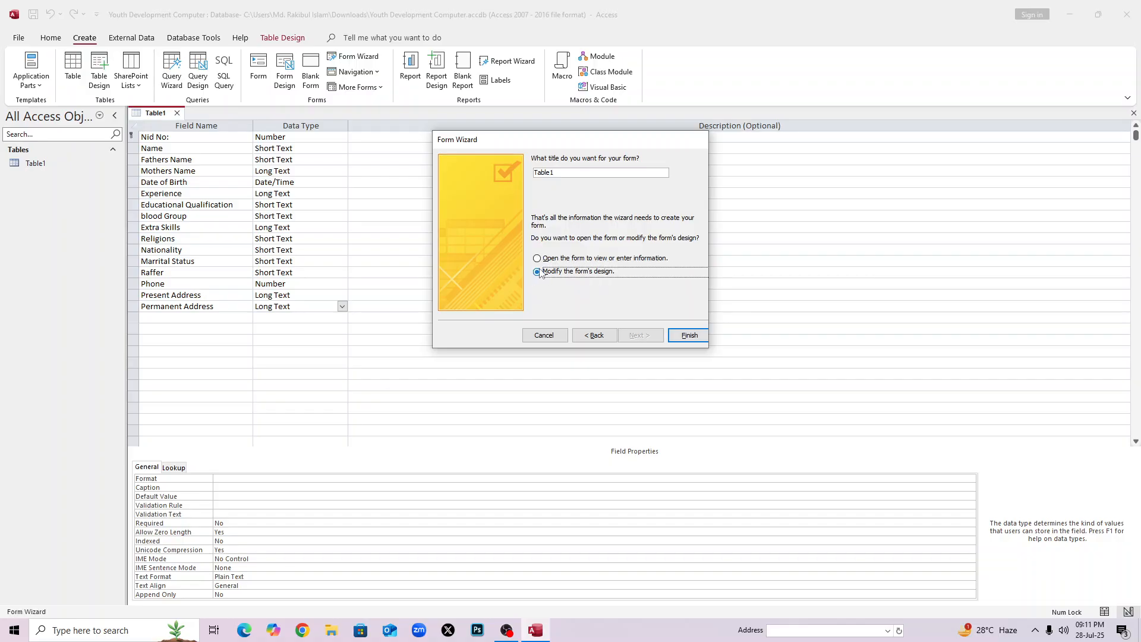
{"action": "left_click", "coordinate": [687, 336]}
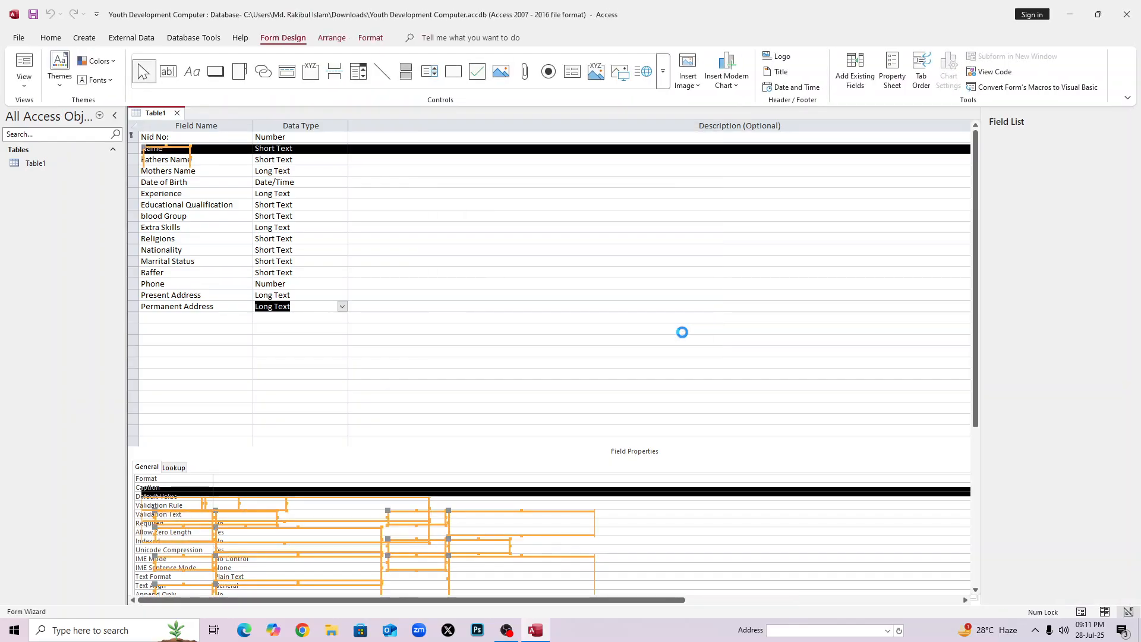
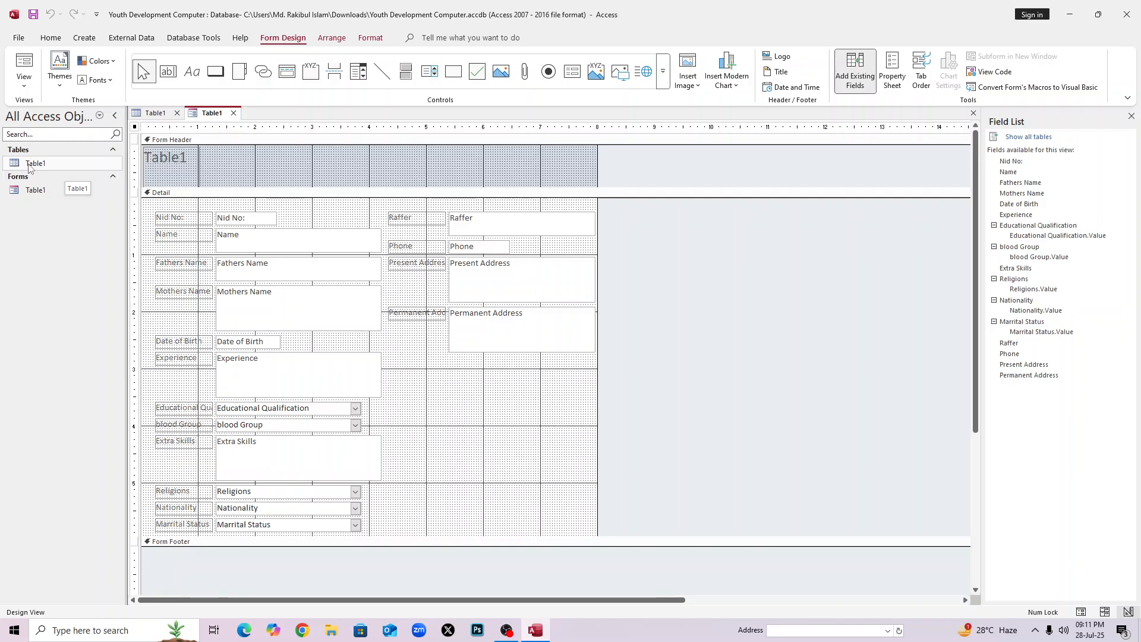
Open Table1 in Datasheet View and check the new record's fields from Name to Extra Skills.
{"action": "double_click", "coordinate": [29, 166]}
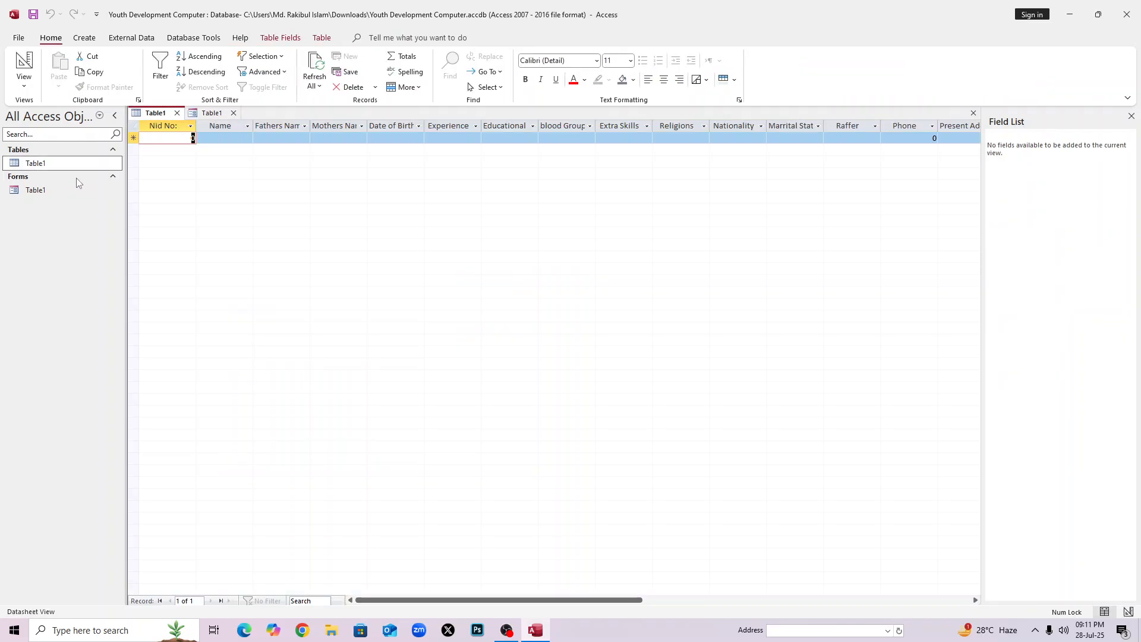
{"action": "left_click", "coordinate": [221, 128]}
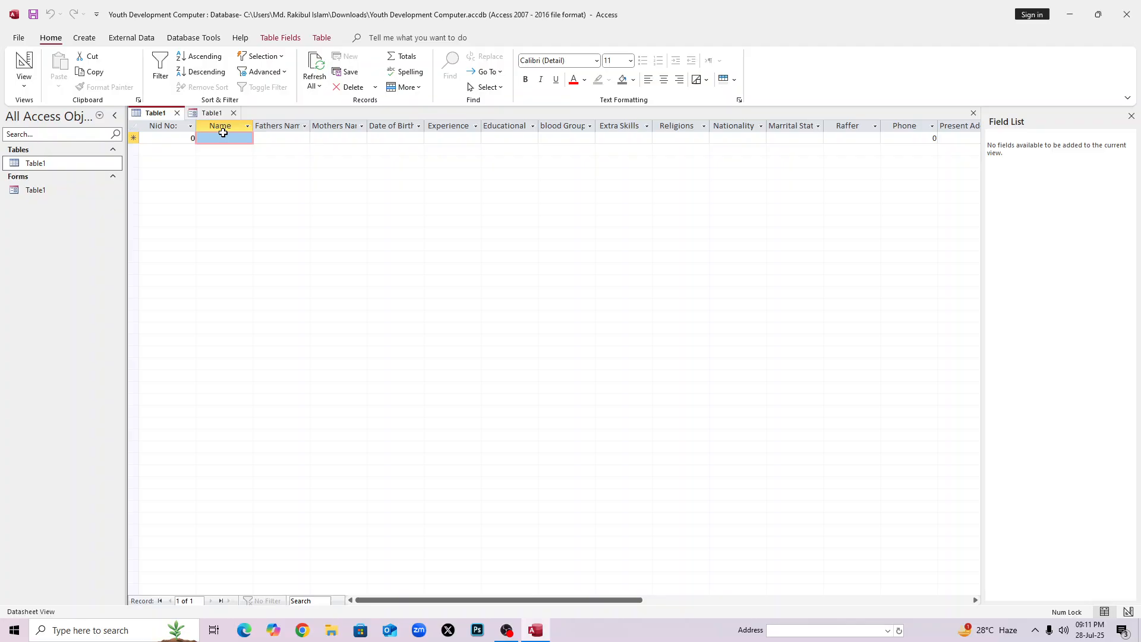
{"action": "left_click", "coordinate": [285, 140]}
{"action": "left_click", "coordinate": [348, 139]}
{"action": "left_click", "coordinate": [419, 138]}
{"action": "left_click", "coordinate": [452, 137]}
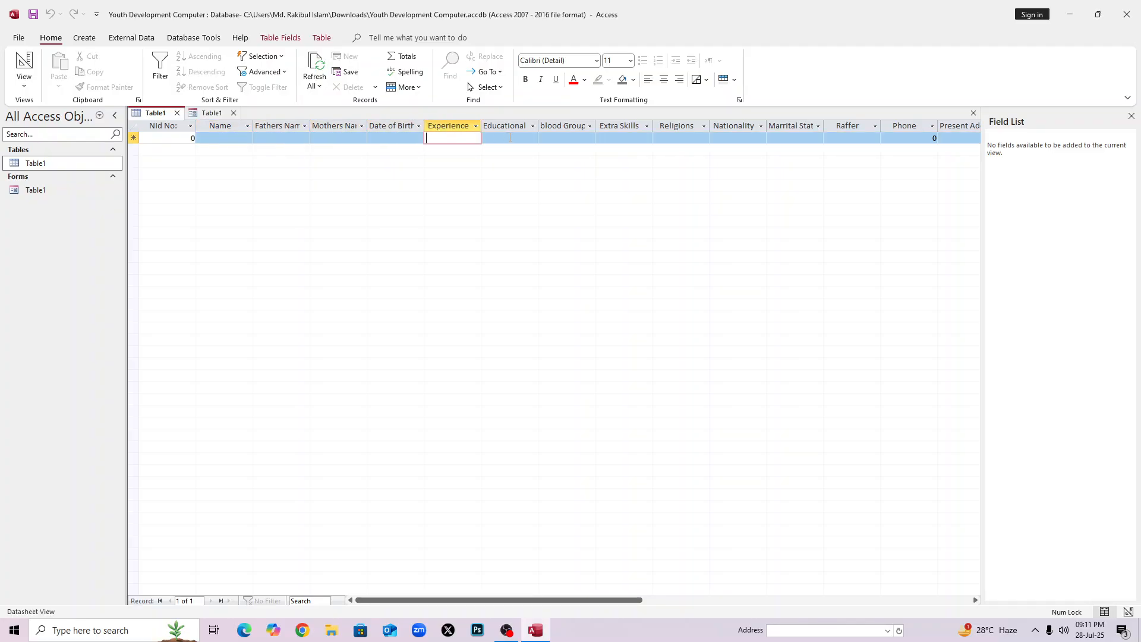
{"action": "left_click", "coordinate": [509, 138]}
{"action": "left_click", "coordinate": [566, 138]}
{"action": "left_click", "coordinate": [627, 138]}
Check the remaining fields through Present Address, then go back to the first record's Nid No.
{"action": "left_click", "coordinate": [681, 138]}
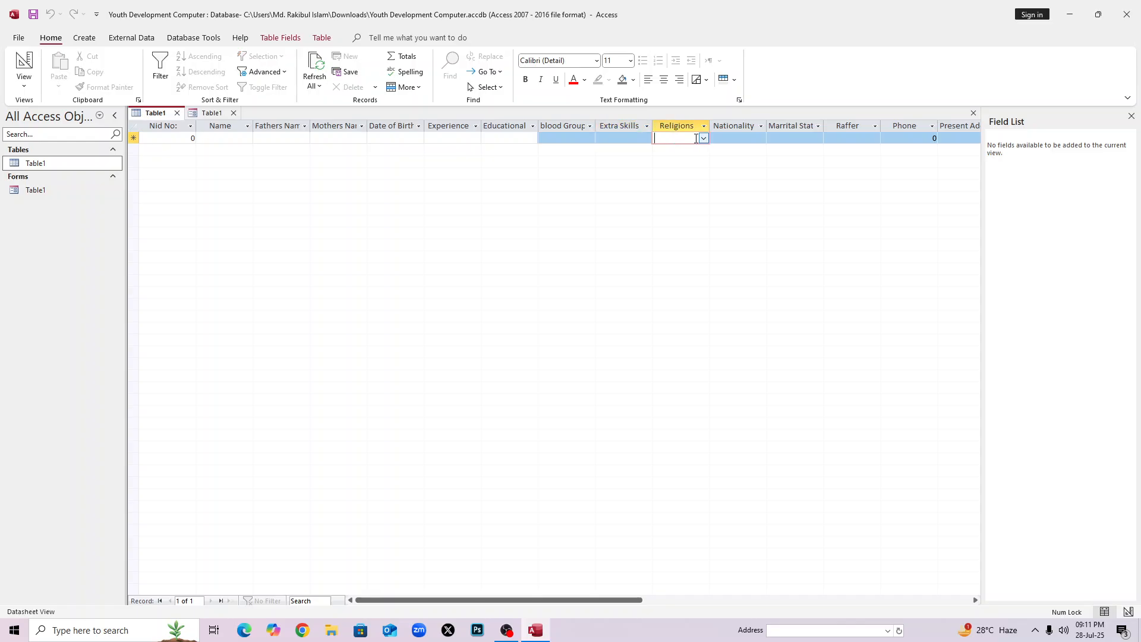
{"action": "left_click", "coordinate": [737, 137]}
{"action": "left_click", "coordinate": [790, 135]}
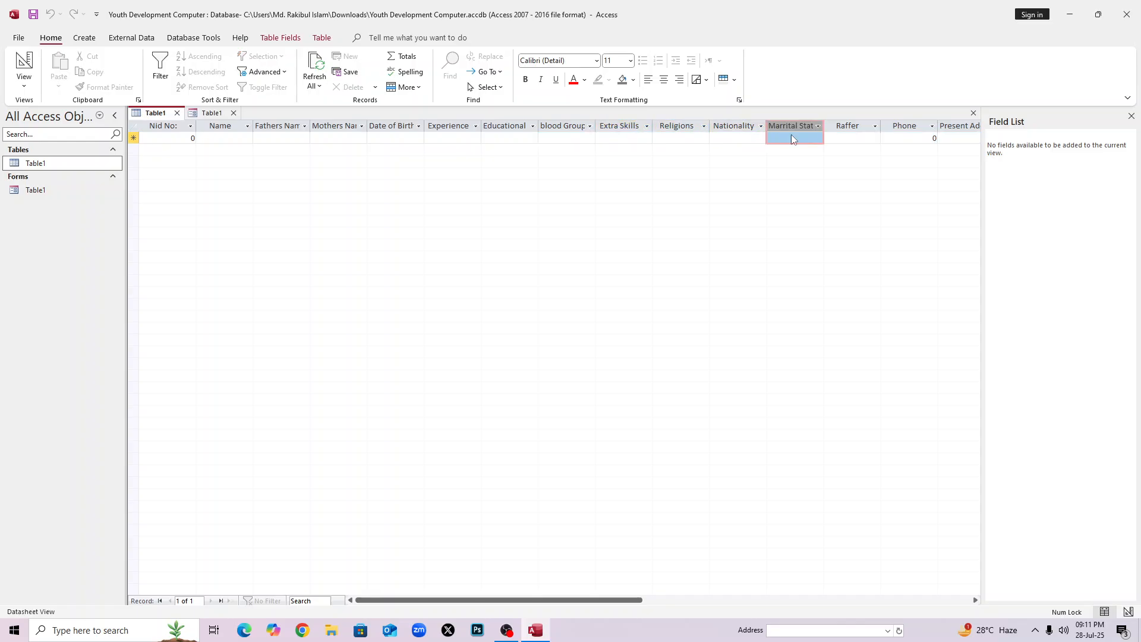
{"action": "left_click", "coordinate": [838, 137]}
{"action": "left_click", "coordinate": [932, 134]}
{"action": "left_click", "coordinate": [960, 138]}
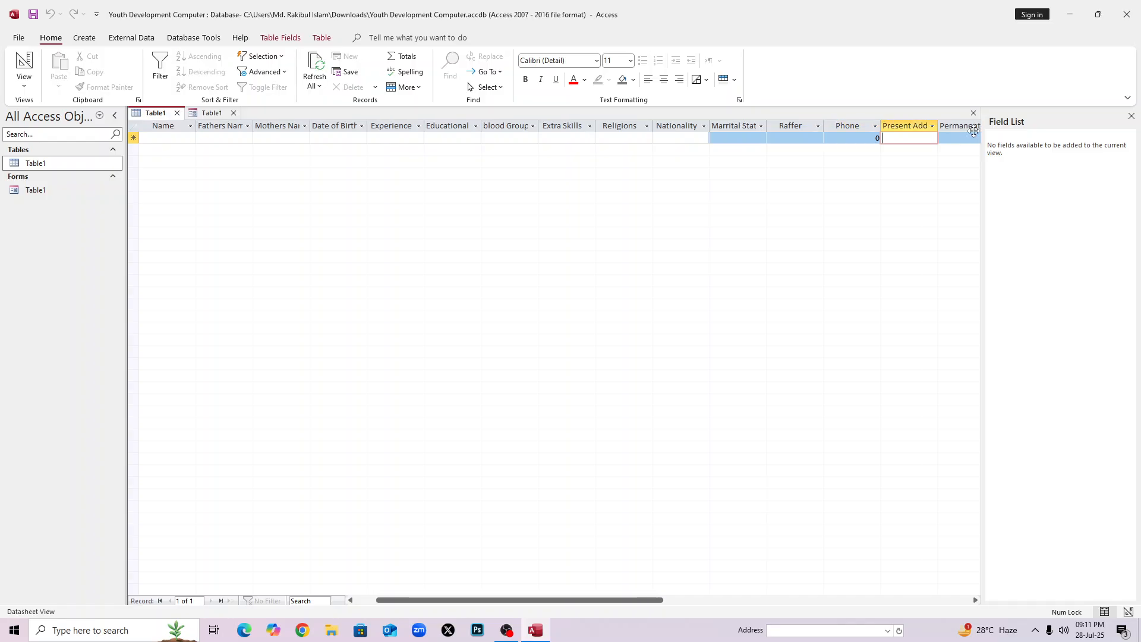
{"action": "left_click", "coordinate": [178, 137]}
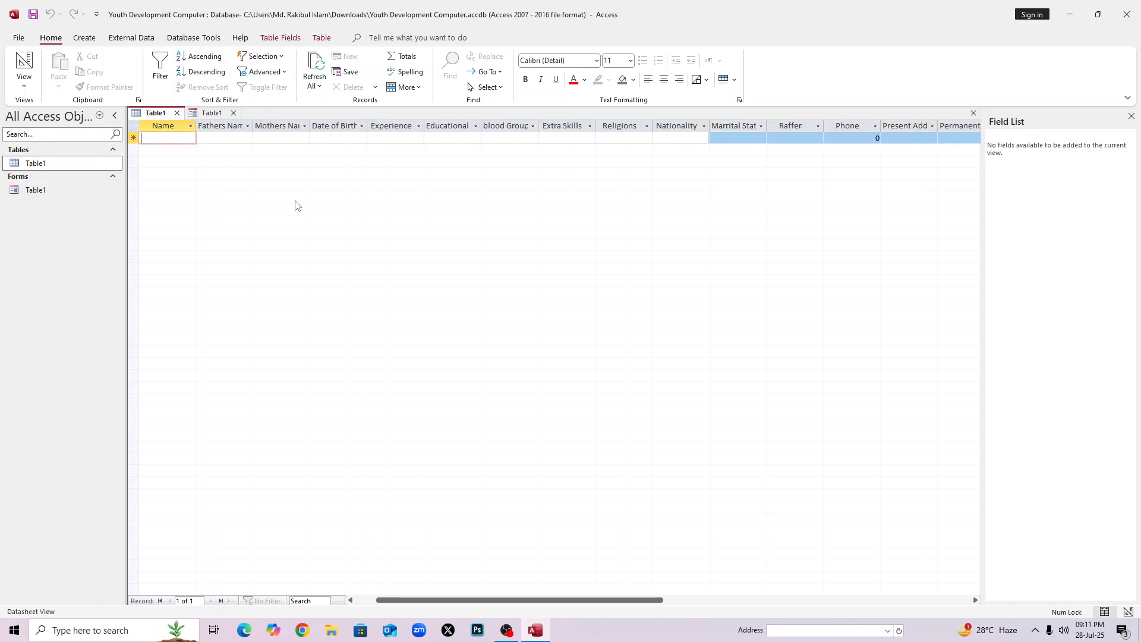
{"action": "left_click_drag", "start_coordinate": [424, 599], "coordinate": [404, 600]}
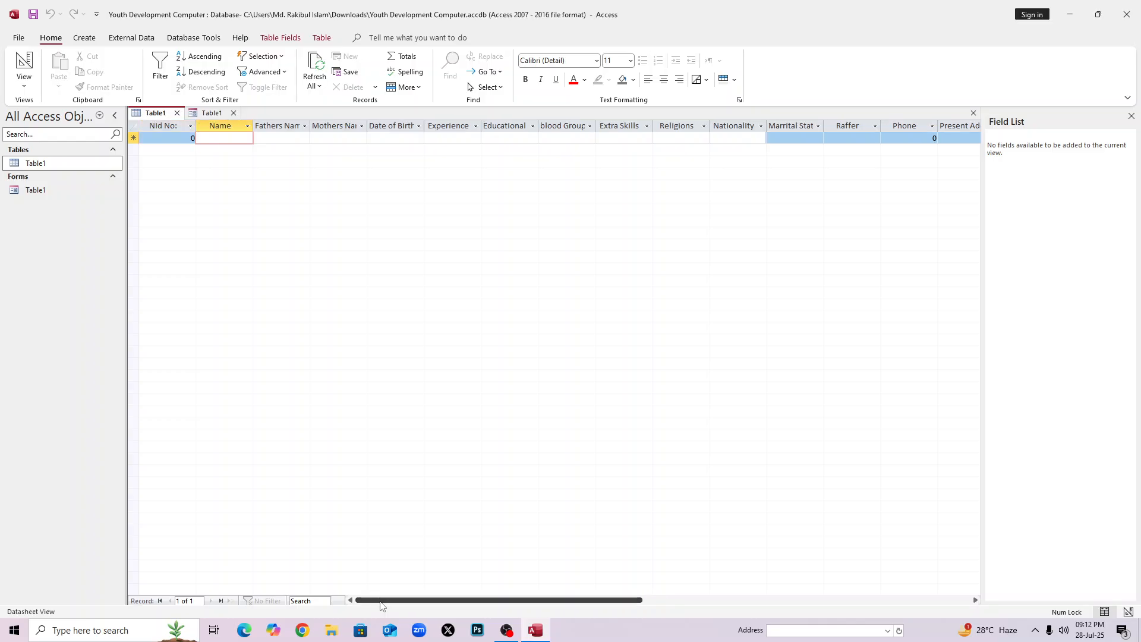
{"action": "left_click", "coordinate": [165, 139]}
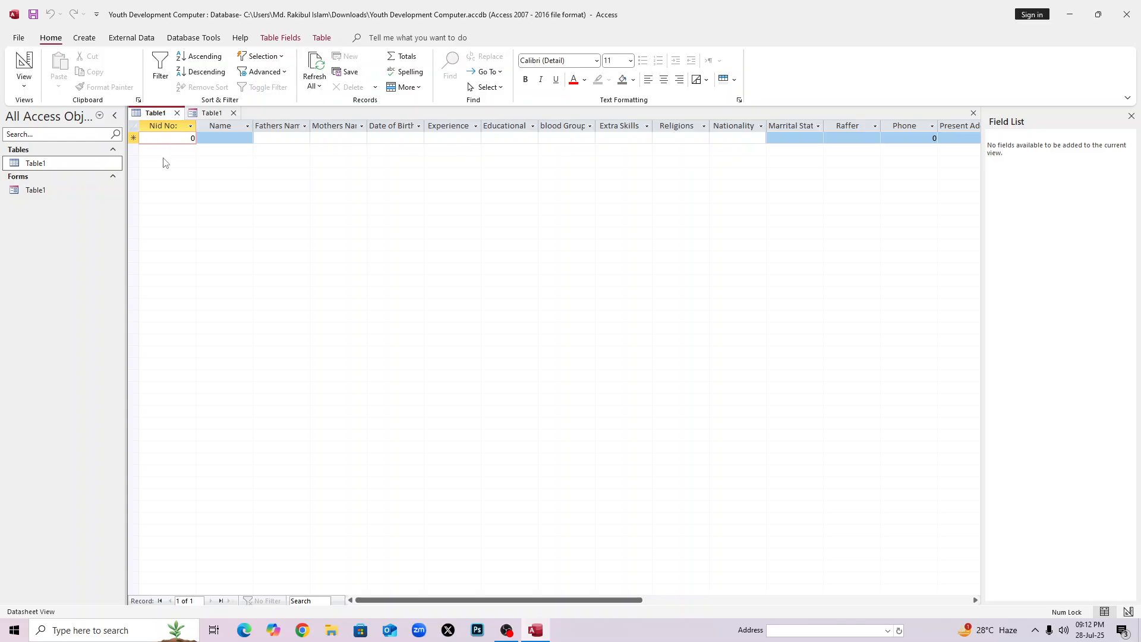
Enter Nid No values 5550, 3330, 5255580 and a duplicate 3330 in four new records.
{"action": "type", "text": "555"}
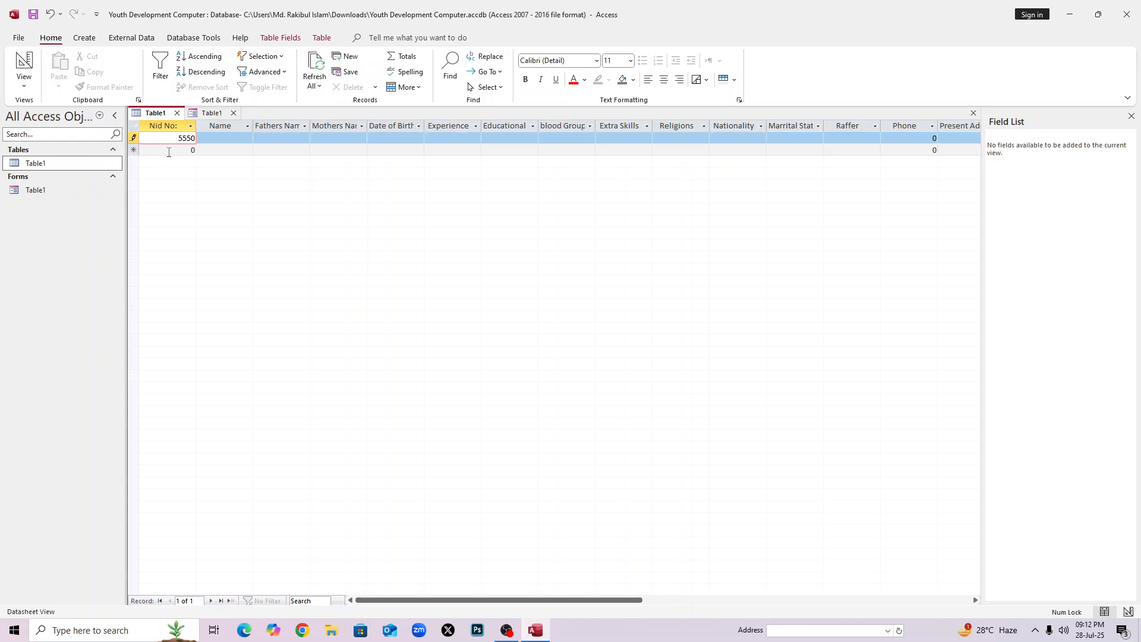
{"action": "left_click", "coordinate": [173, 150]}
{"action": "type", "text": "333"}
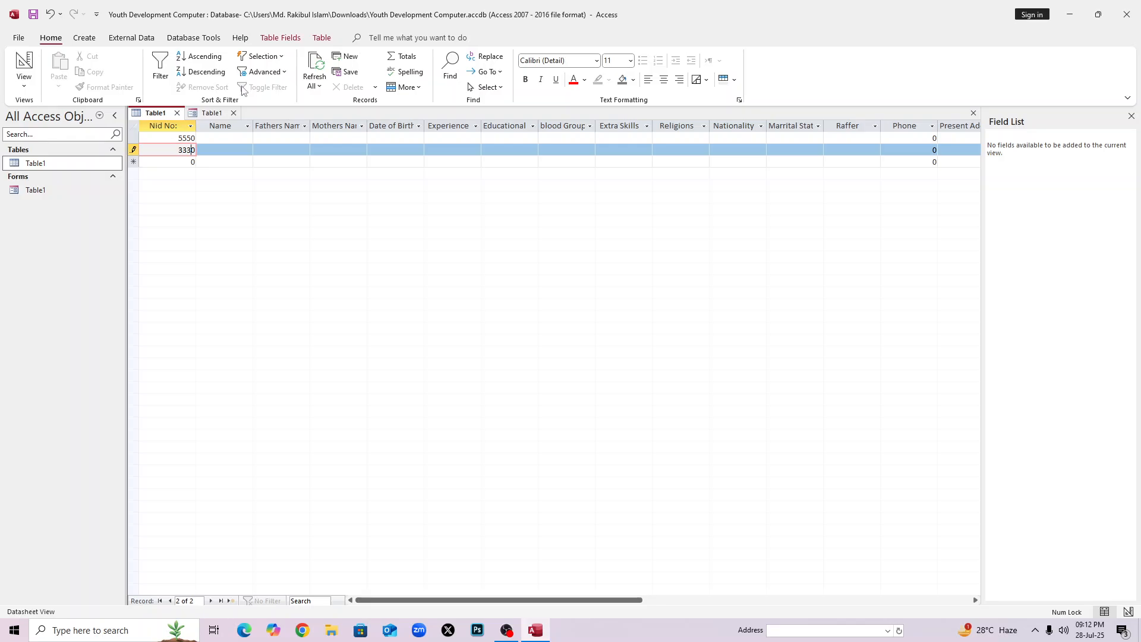
{"action": "left_click", "coordinate": [184, 160]}
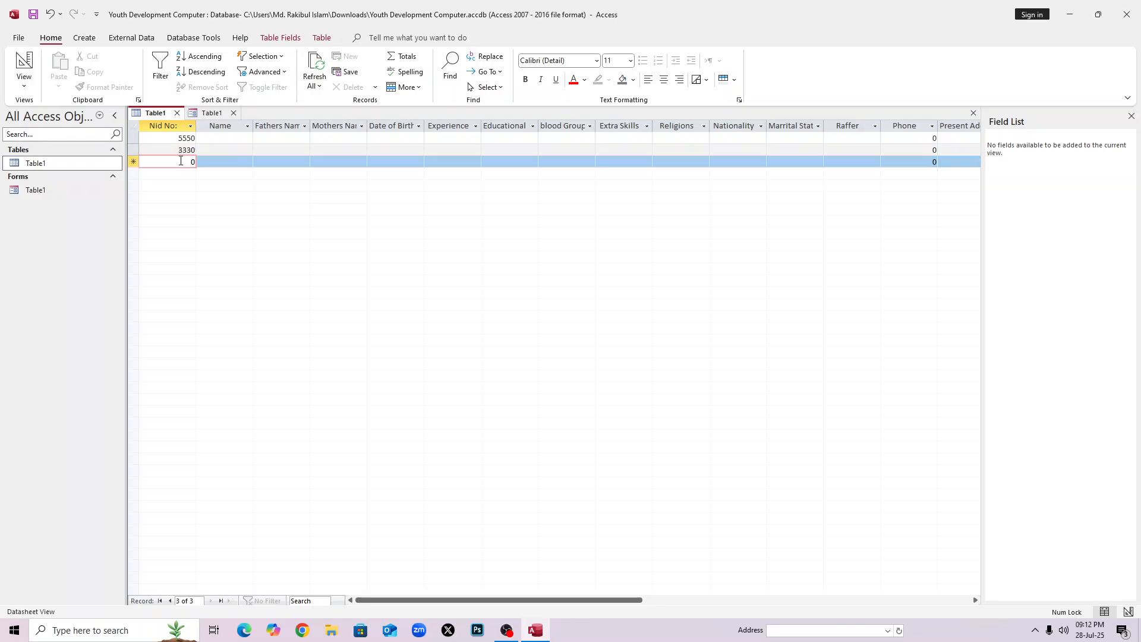
{"action": "type", "text": "5558"}
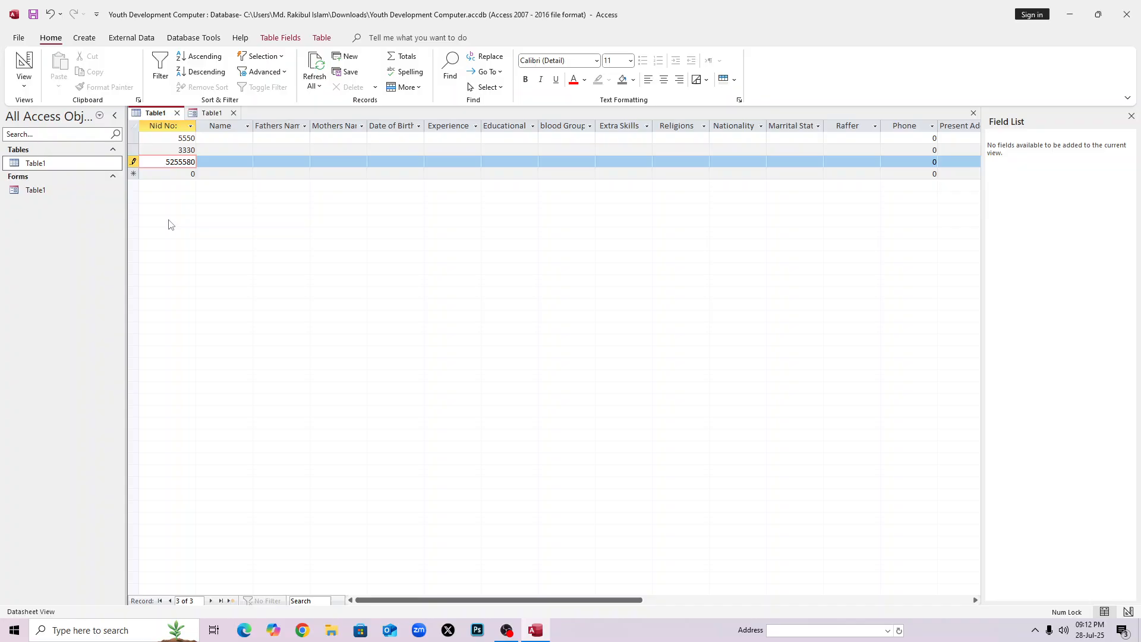
{"action": "left_click", "coordinate": [178, 174]}
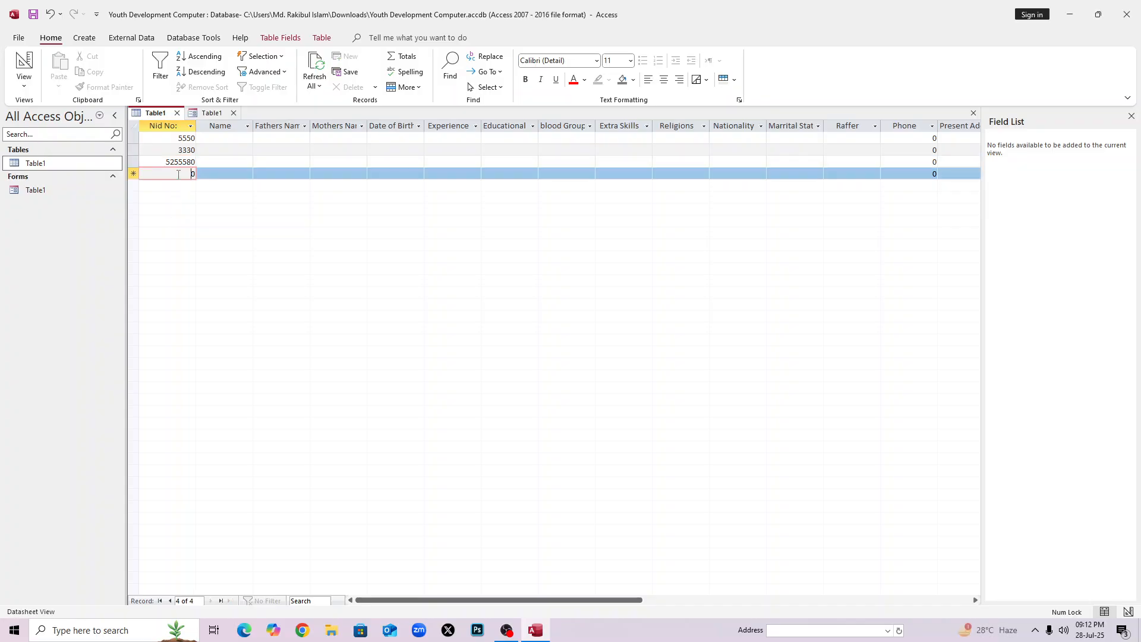
{"action": "type", "text": "333"}
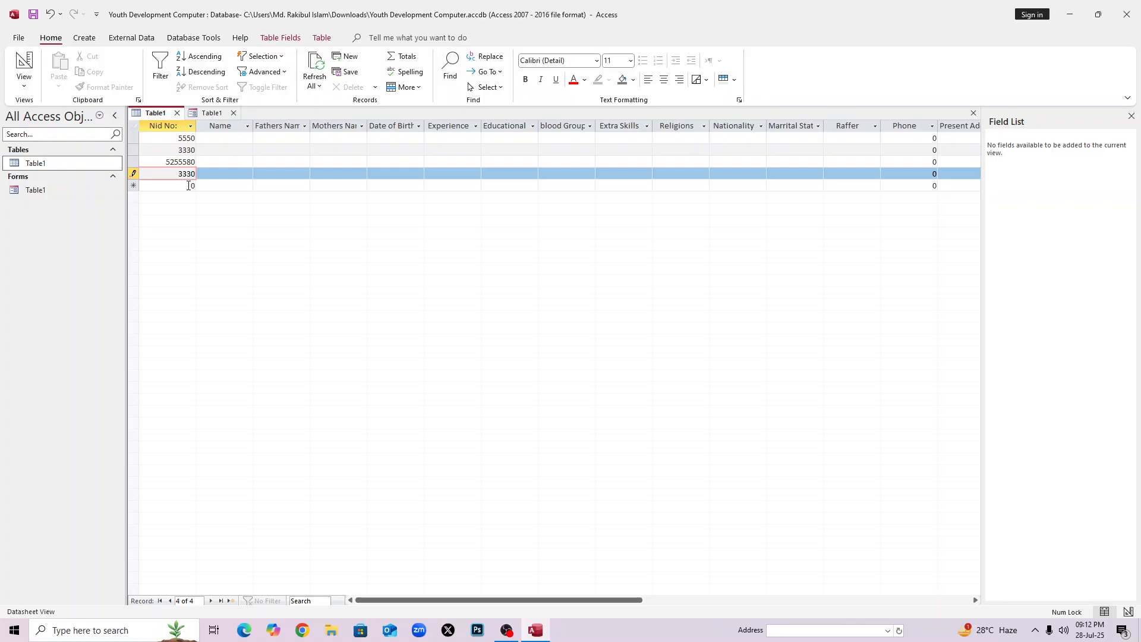
{"action": "left_click", "coordinate": [189, 187]}
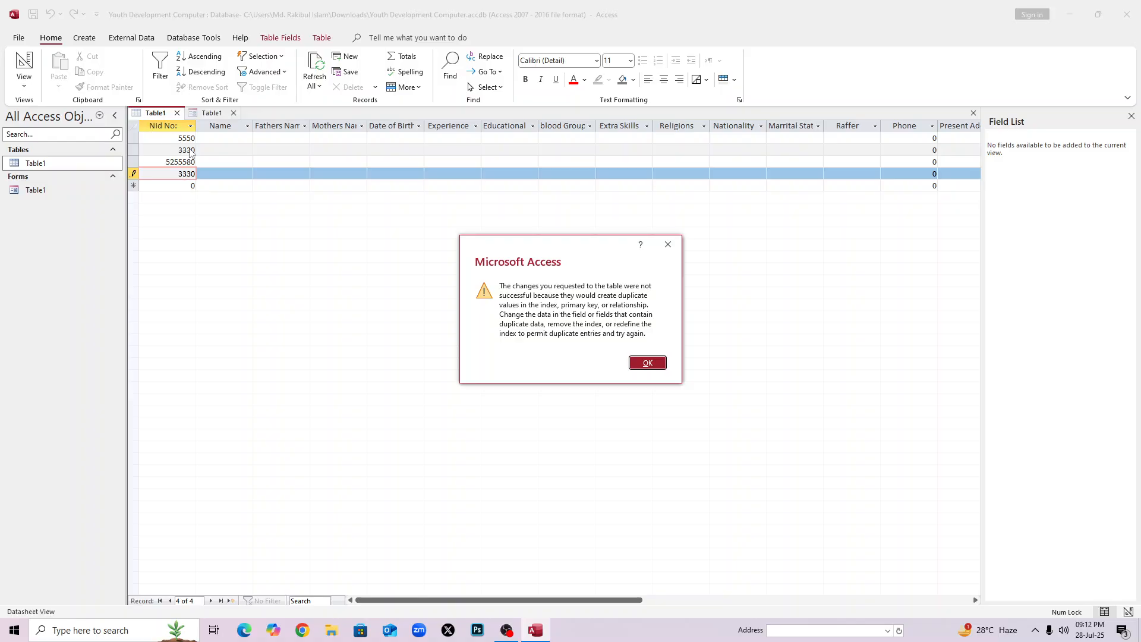
Dismiss the repeated duplicate primary key warnings for the fourth record.
{"action": "left_click", "coordinate": [659, 374]}
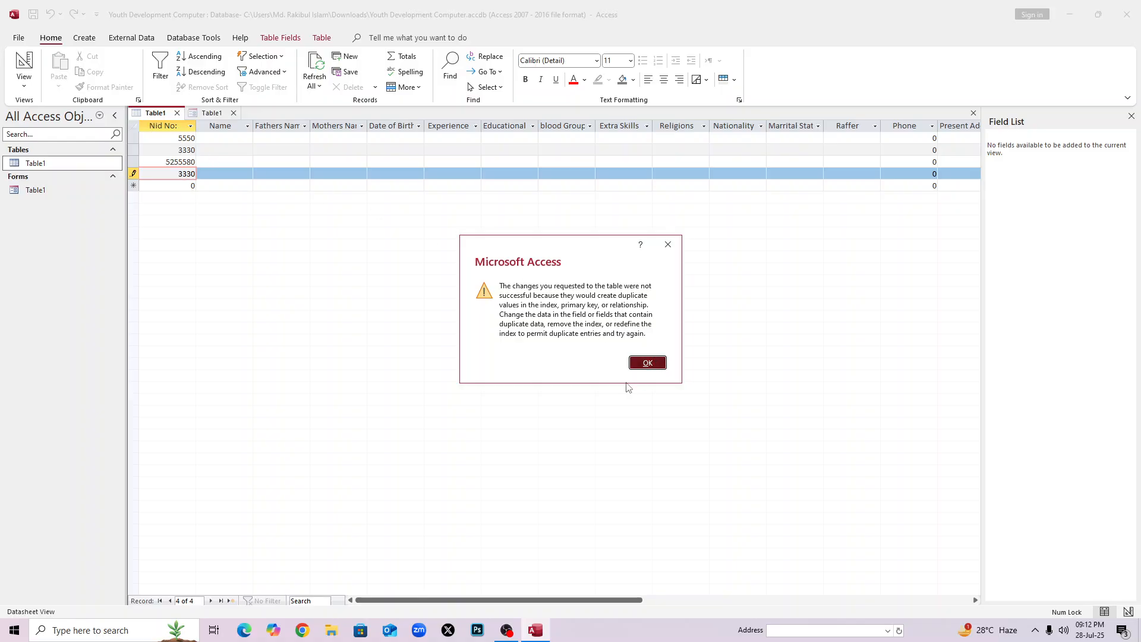
{"action": "left_click", "coordinate": [198, 188]}
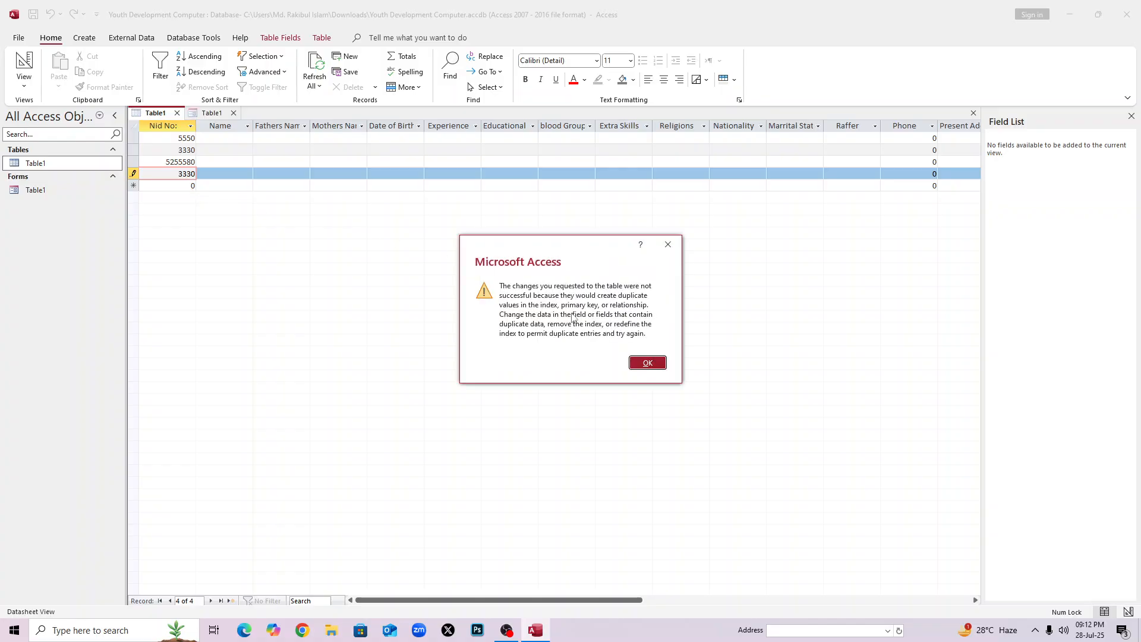
{"action": "left_click", "coordinate": [653, 362]}
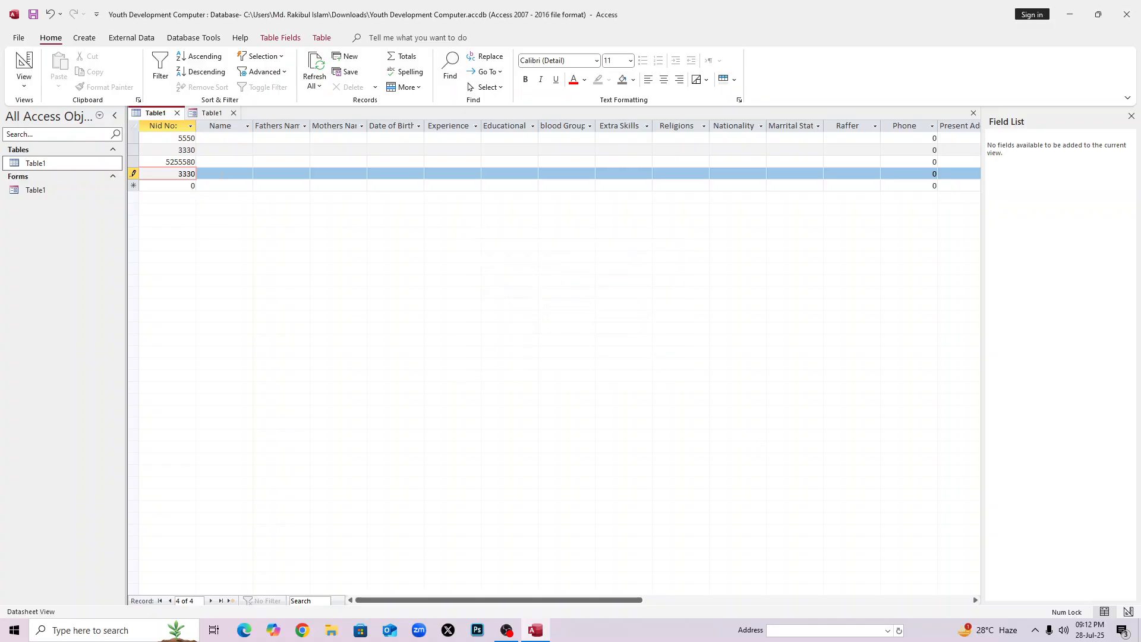
{"action": "left_click", "coordinate": [214, 163]}
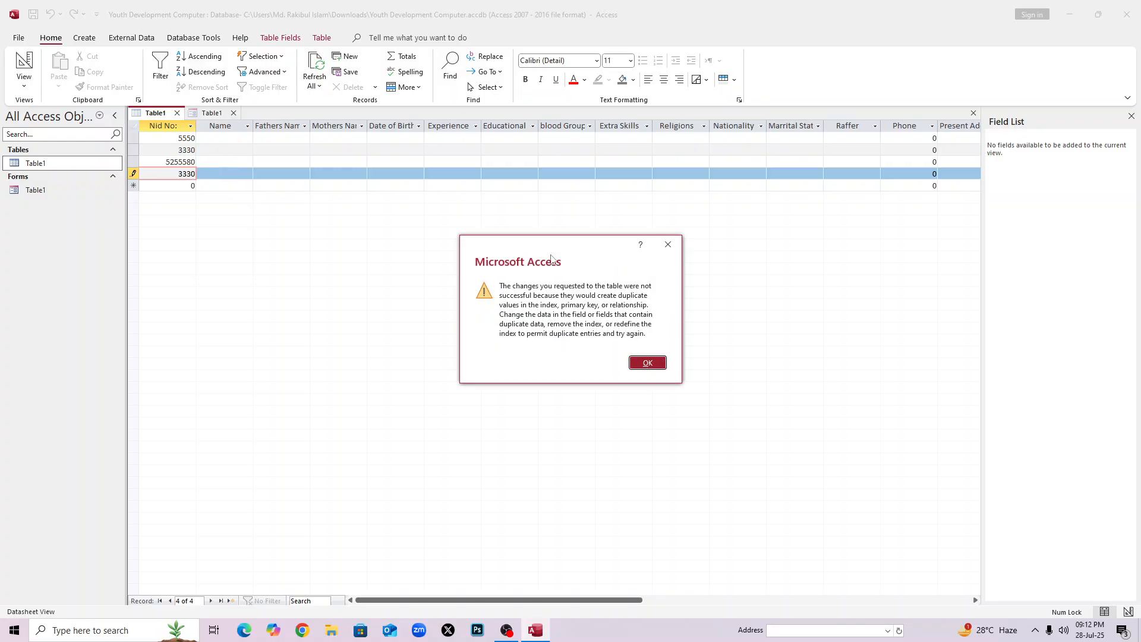
{"action": "left_click", "coordinate": [648, 359]}
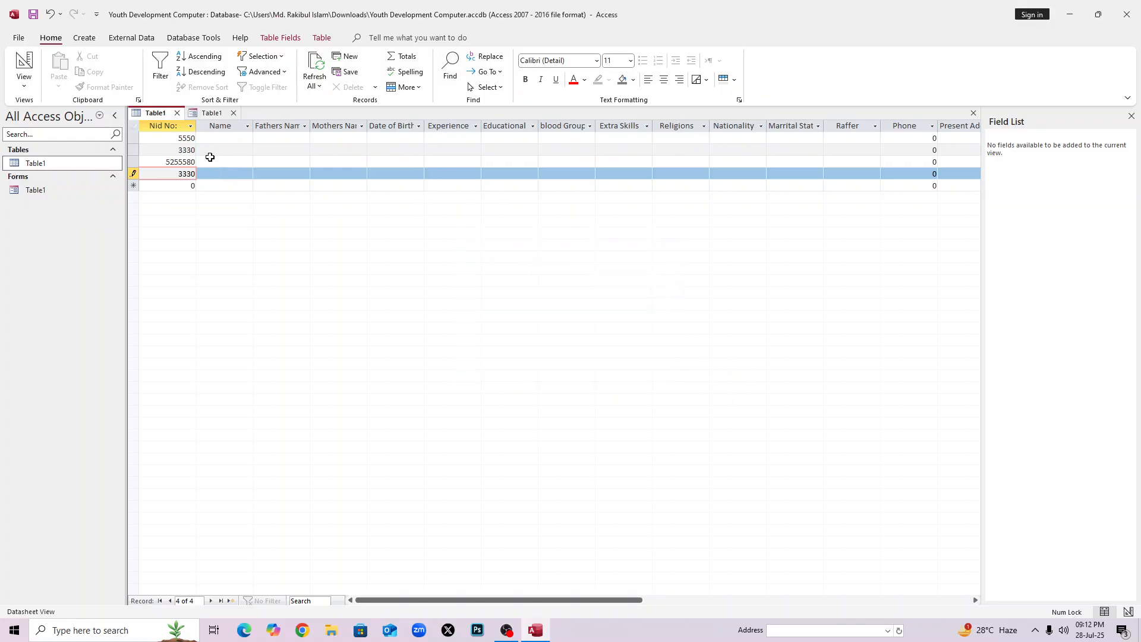
{"action": "left_click", "coordinate": [191, 143]}
{"action": "left_click", "coordinate": [647, 363]}
Replace the fourth record's duplicate Nid No with 444 and save it.
{"action": "double_click", "coordinate": [189, 173]}
{"action": "key", "text": "BackSpace"}
{"action": "left_click", "coordinate": [193, 162]}
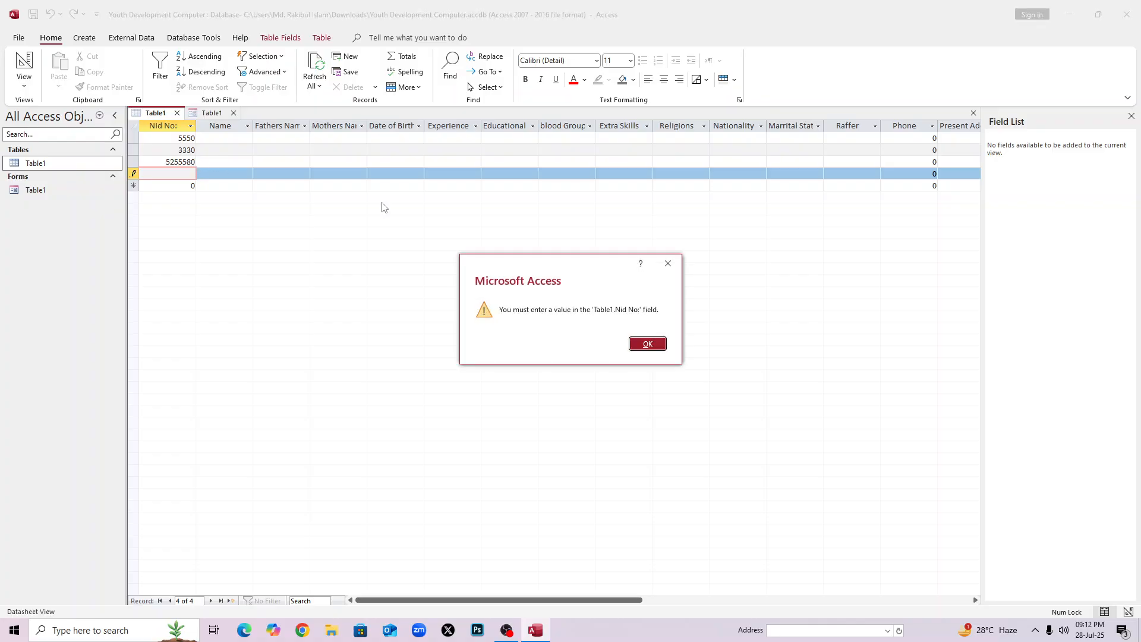
{"action": "left_click", "coordinate": [651, 344]}
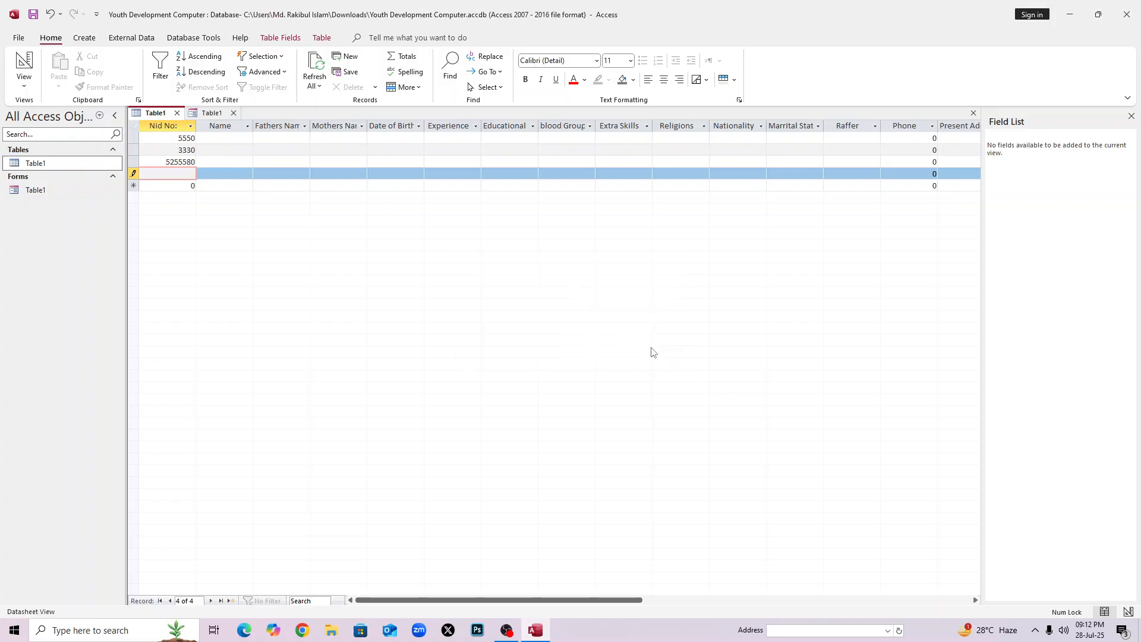
{"action": "type", "text": "444"}
{"action": "left_click", "coordinate": [217, 162]}
{"action": "left_click", "coordinate": [239, 152]}
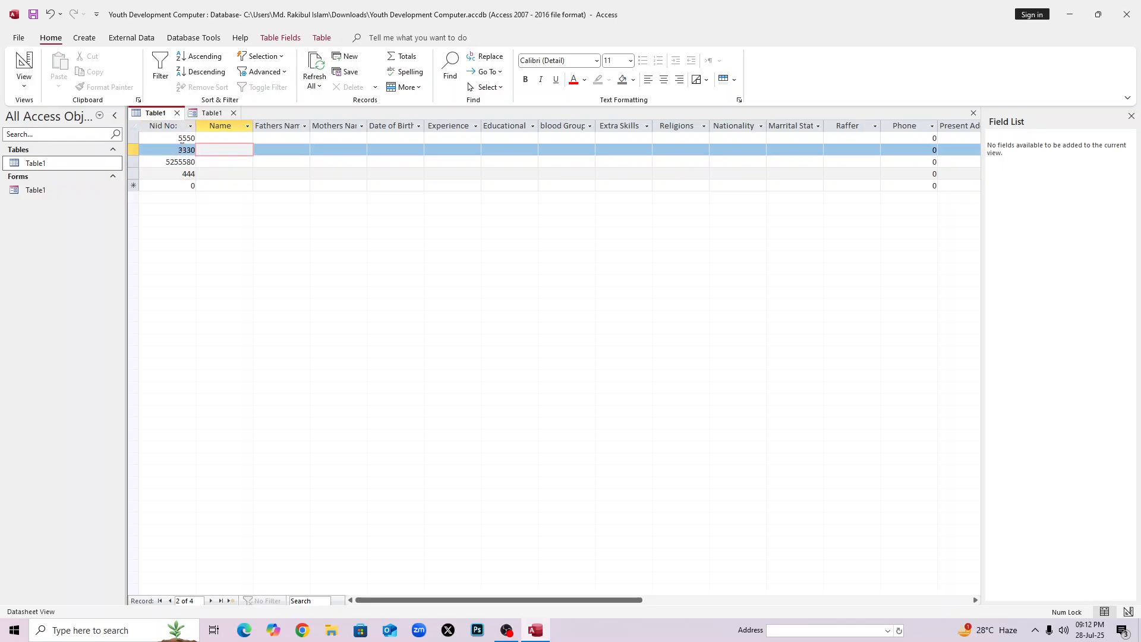
{"action": "left_click", "coordinate": [166, 138]}
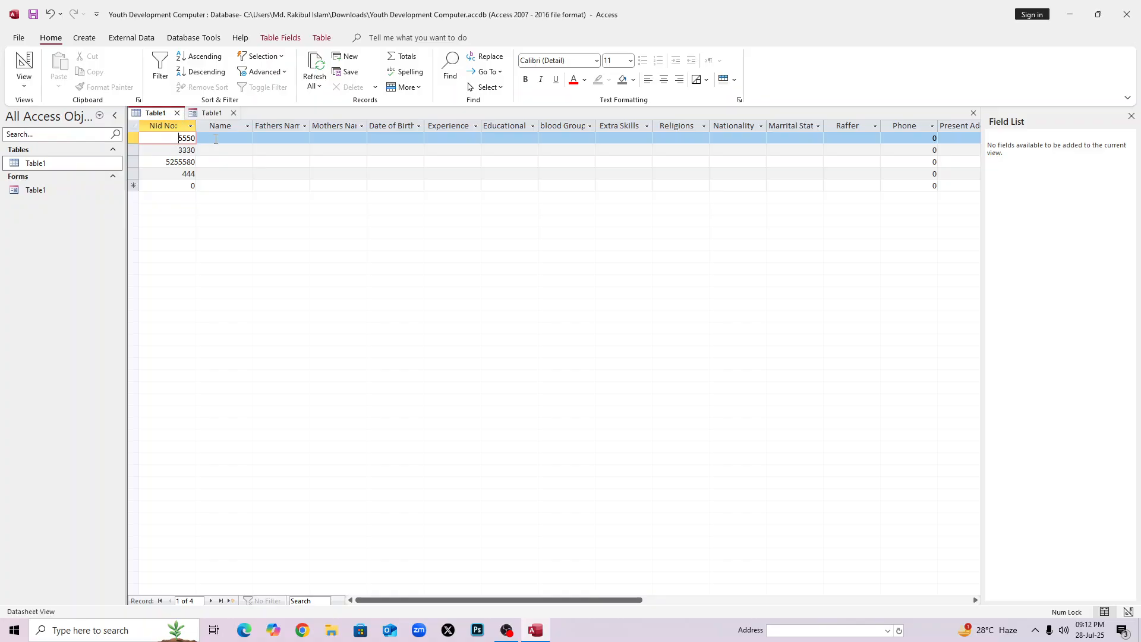
{"action": "left_click", "coordinate": [218, 138]}
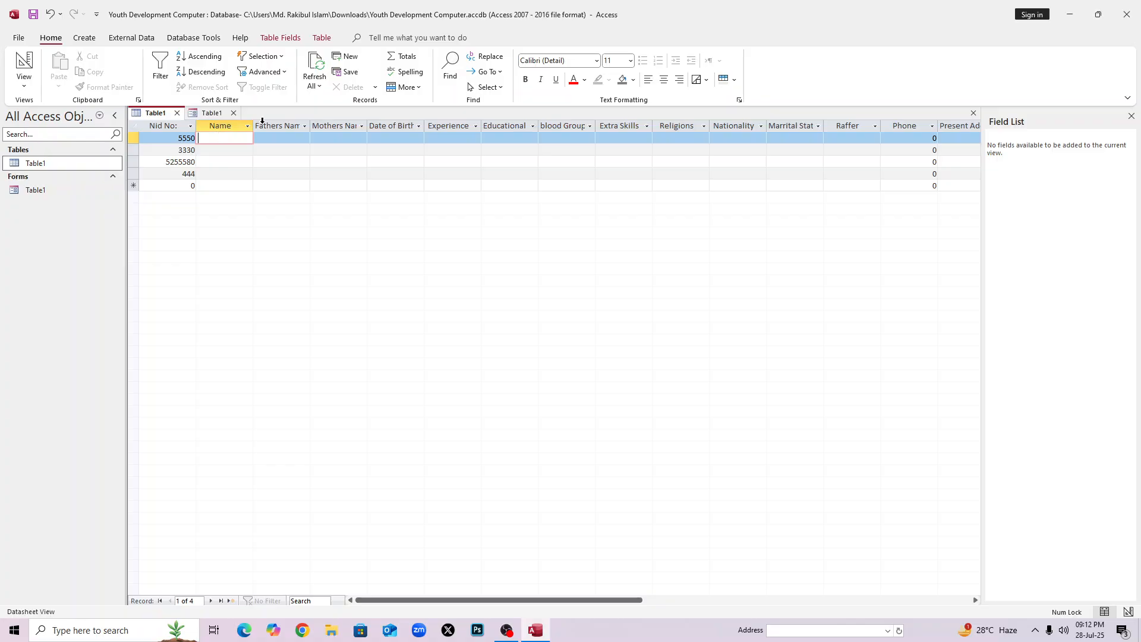
{"action": "left_click", "coordinate": [279, 127]}
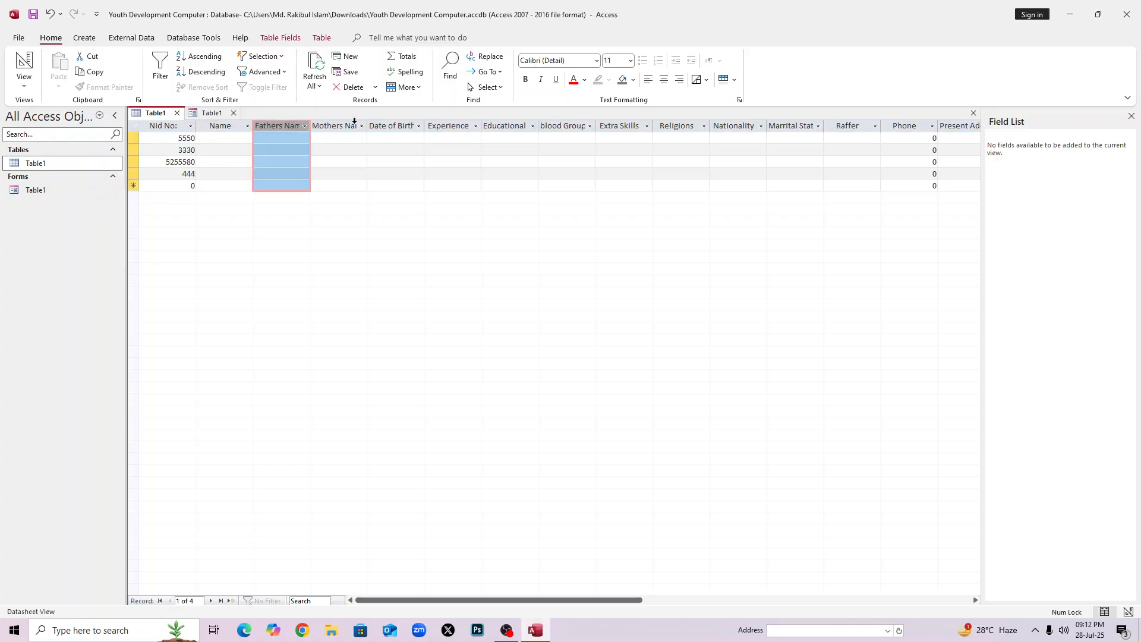
{"action": "left_click", "coordinate": [355, 121]}
{"action": "left_click", "coordinate": [388, 126]}
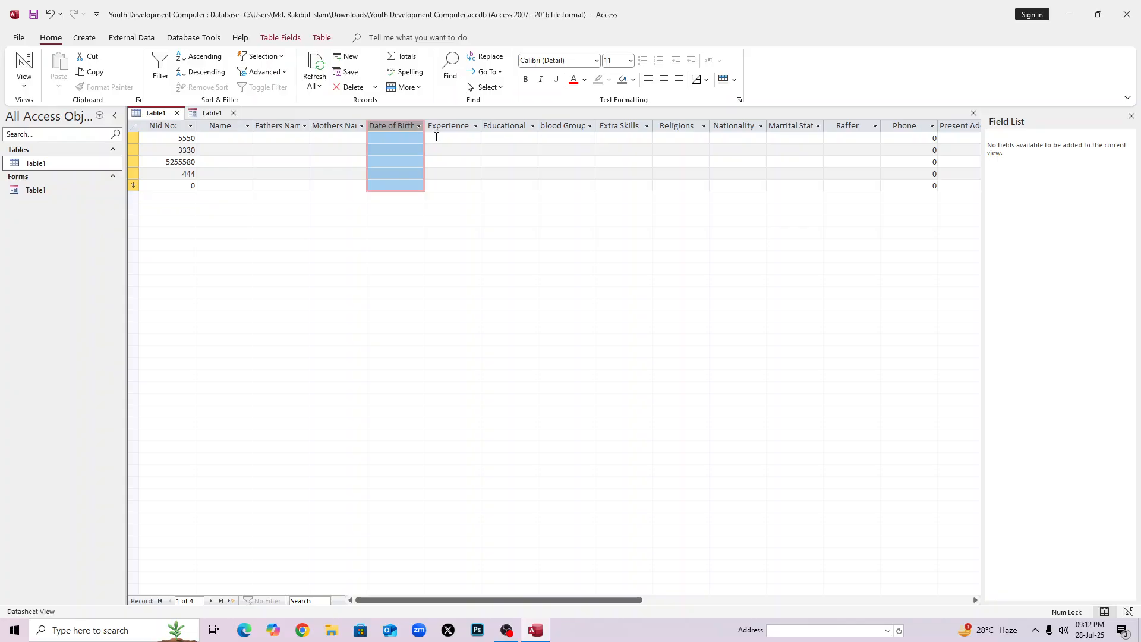
{"action": "left_click", "coordinate": [181, 142]}
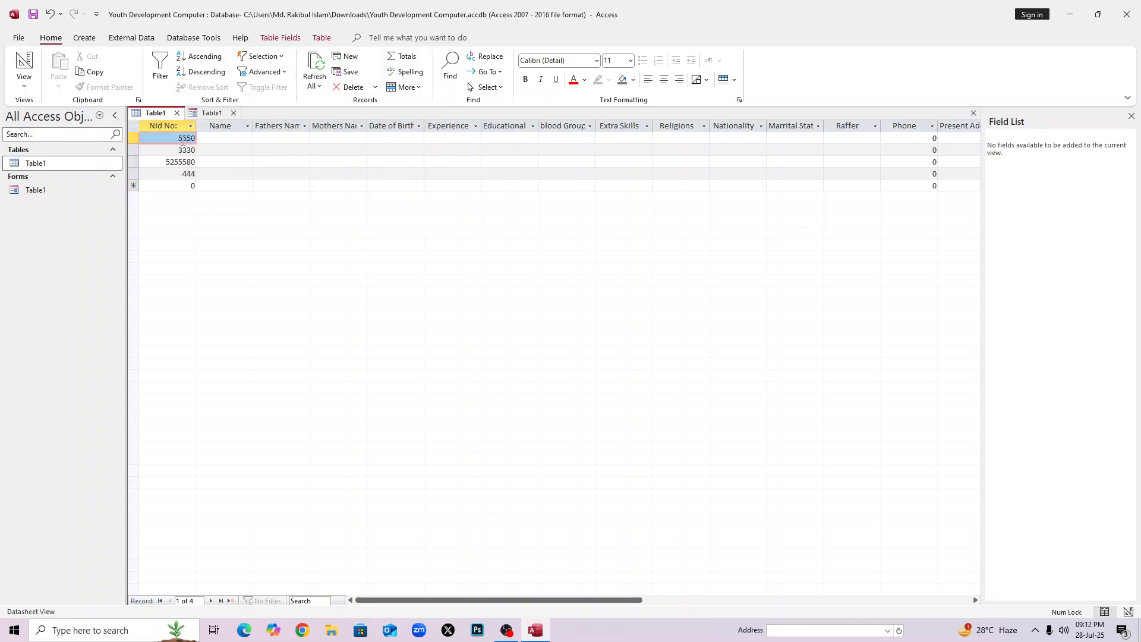
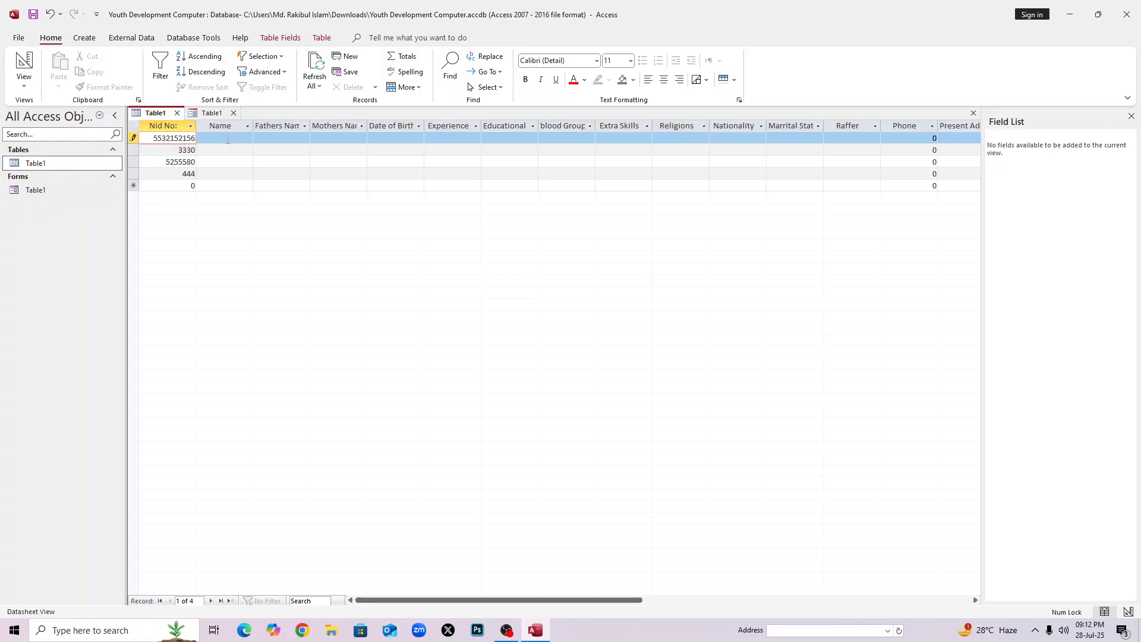
{"action": "left_click", "coordinate": [228, 139]}
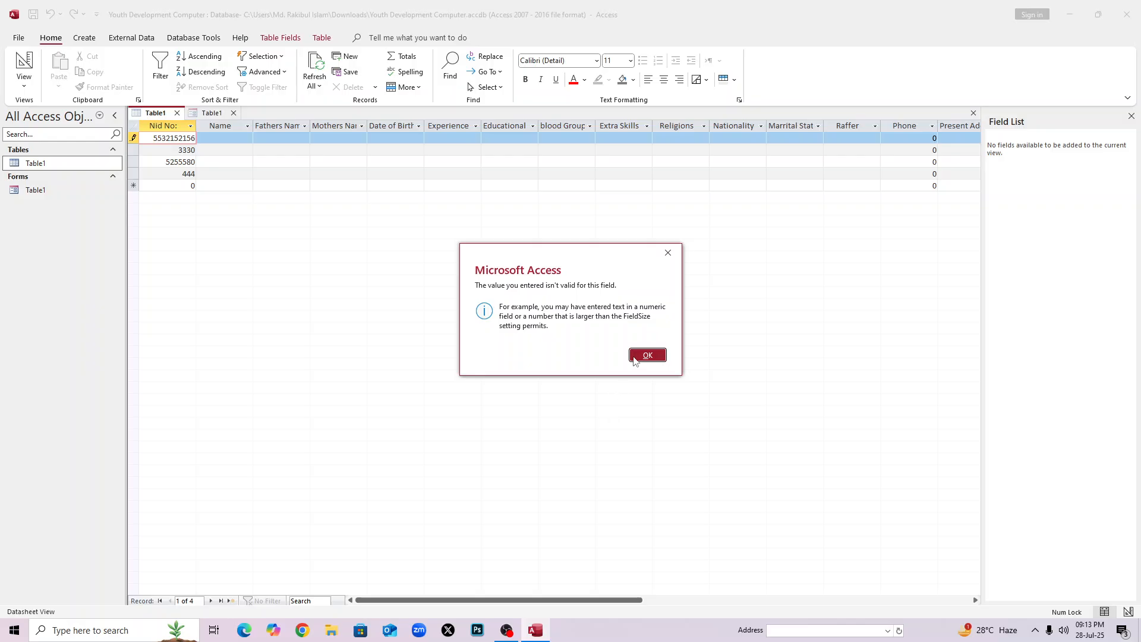
{"action": "left_click", "coordinate": [645, 355]}
{"action": "left_click", "coordinate": [233, 139]}
{"action": "left_click", "coordinate": [654, 355]}
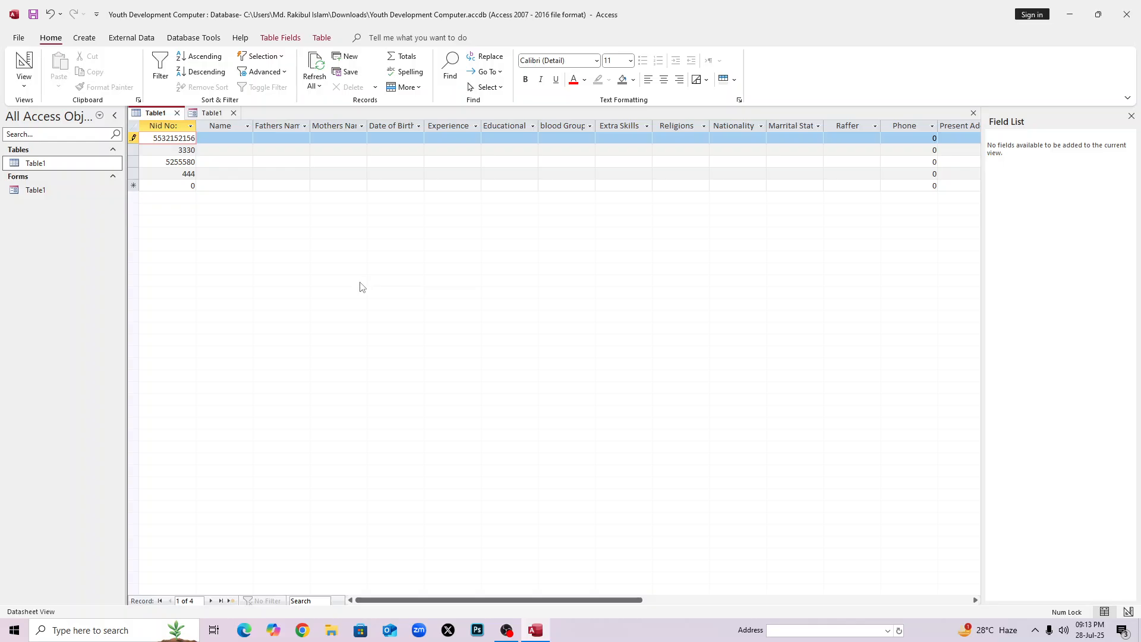
{"action": "left_click", "coordinate": [232, 141]}
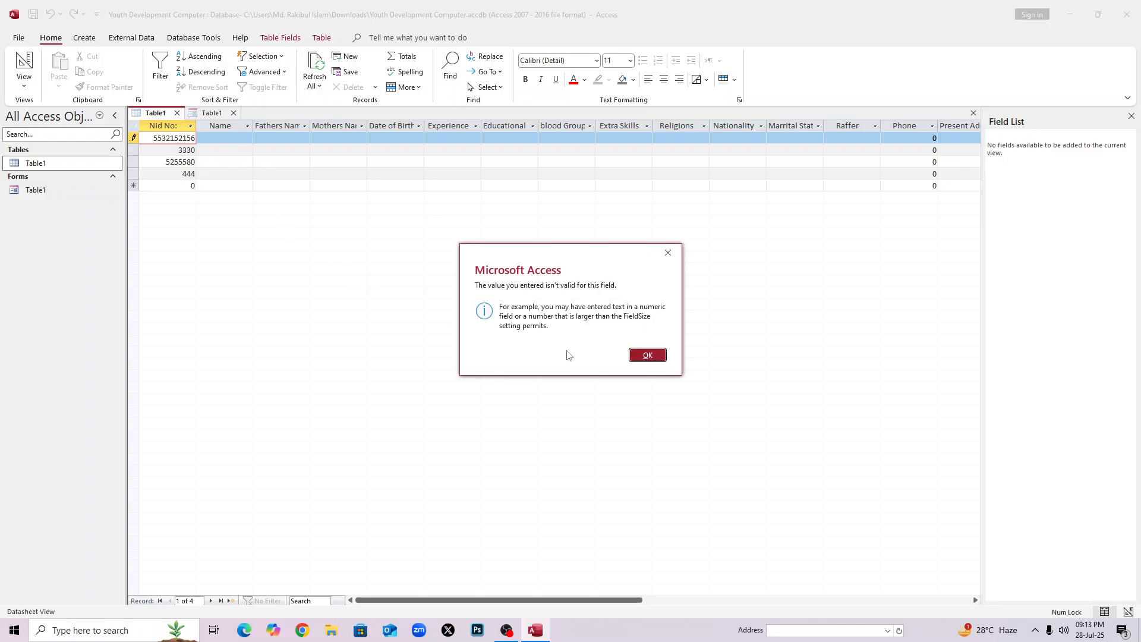
{"action": "left_click", "coordinate": [654, 354]}
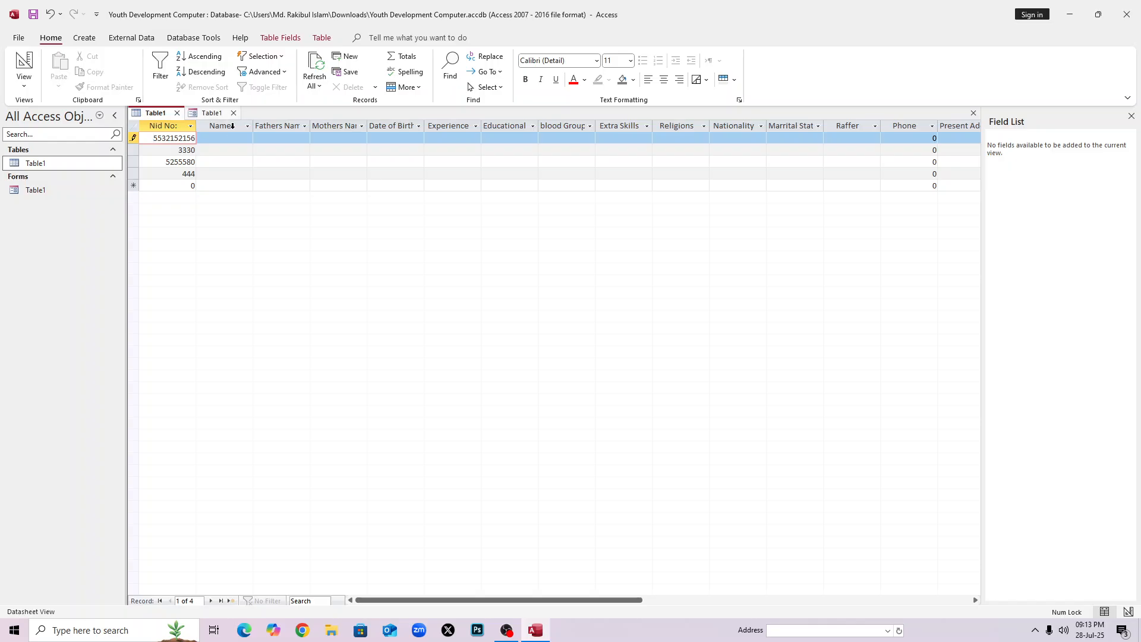
{"action": "left_click", "coordinate": [231, 143]}
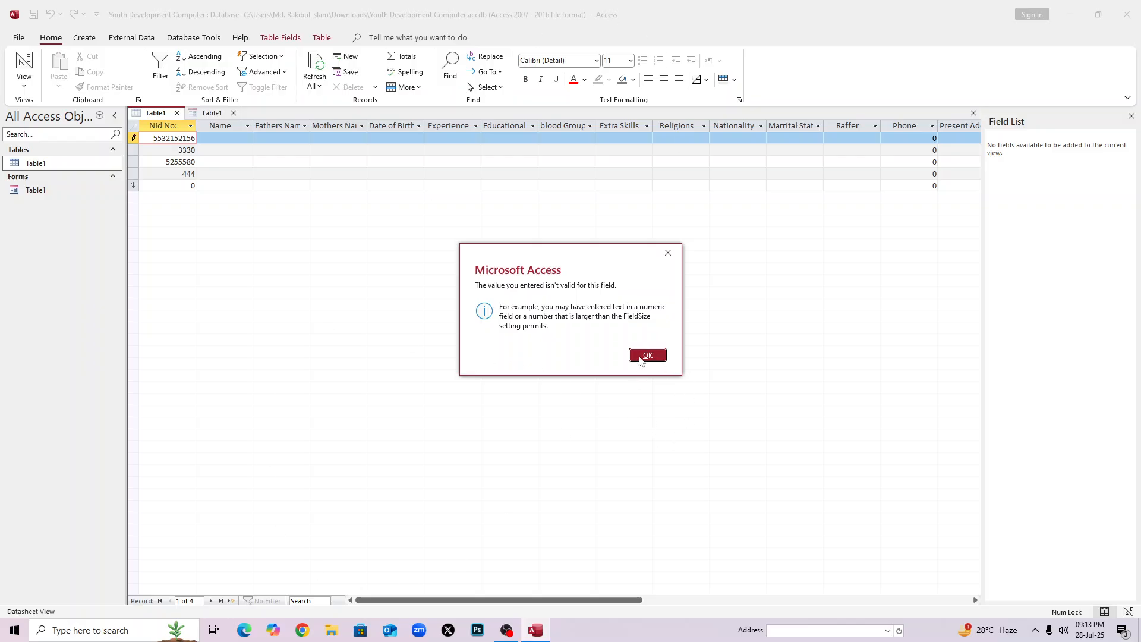
{"action": "left_click", "coordinate": [642, 355]}
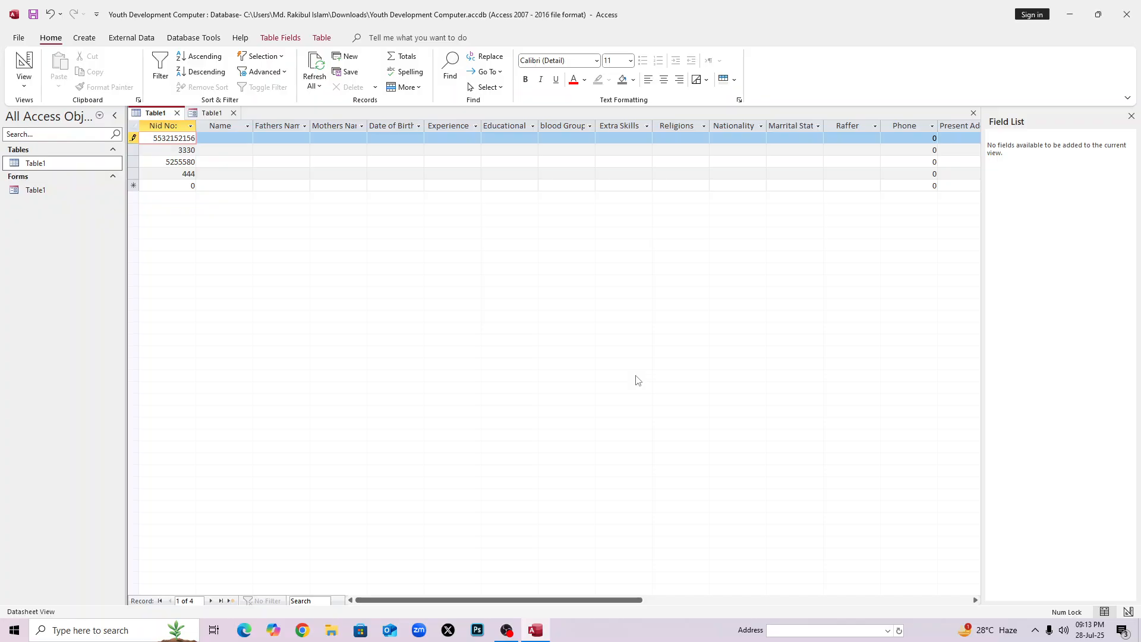
Undo the invalid Nid No entry and enter the first record's Name.
{"action": "key", "text": "Escape"}
{"action": "left_click", "coordinate": [239, 143]}
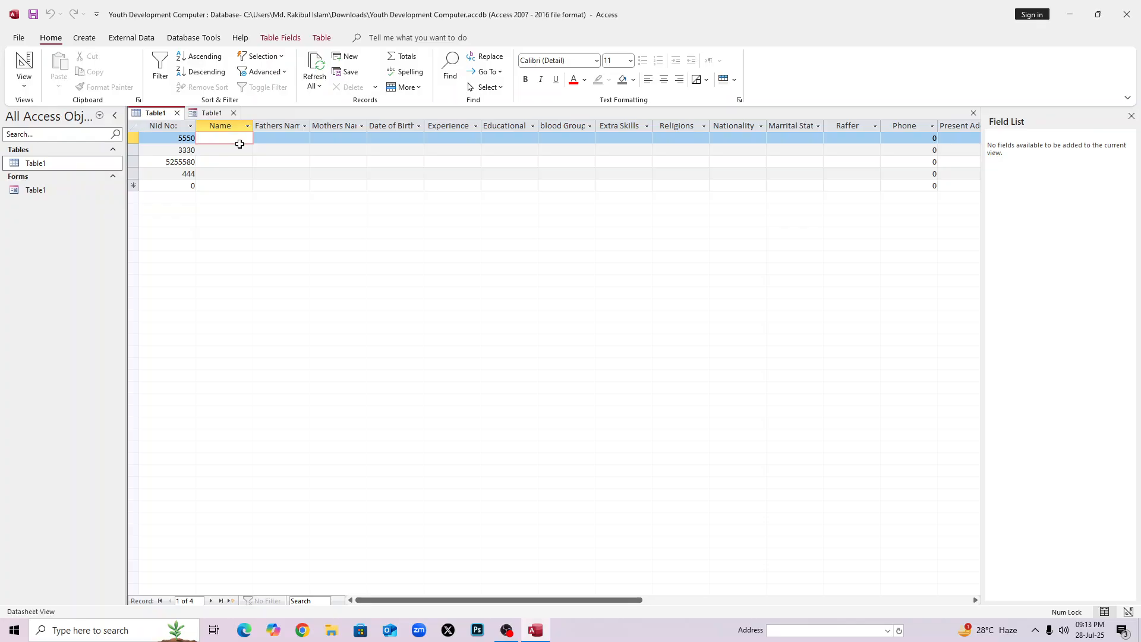
{"action": "key", "text": "Caps_Lock"}
{"action": "type", "text": "F"}
{"action": "key", "text": "Caps_Lock"}
{"action": "key", "text": "Tab"}
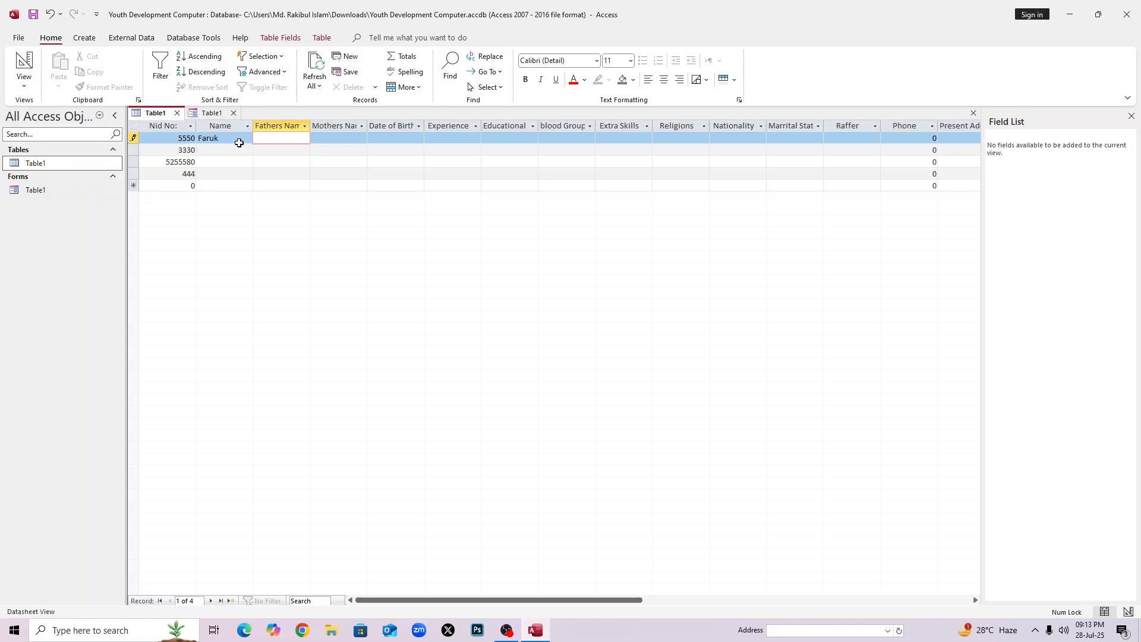
Enter the father's and mother's names for the first record.
{"action": "key", "text": "Caps_Lock"}
{"action": "key", "text": "Caps_Lock"}
{"action": "key", "text": "Caps_Lock"}
{"action": "key", "text": "Caps_Lock"}
{"action": "key", "text": "Tab"}
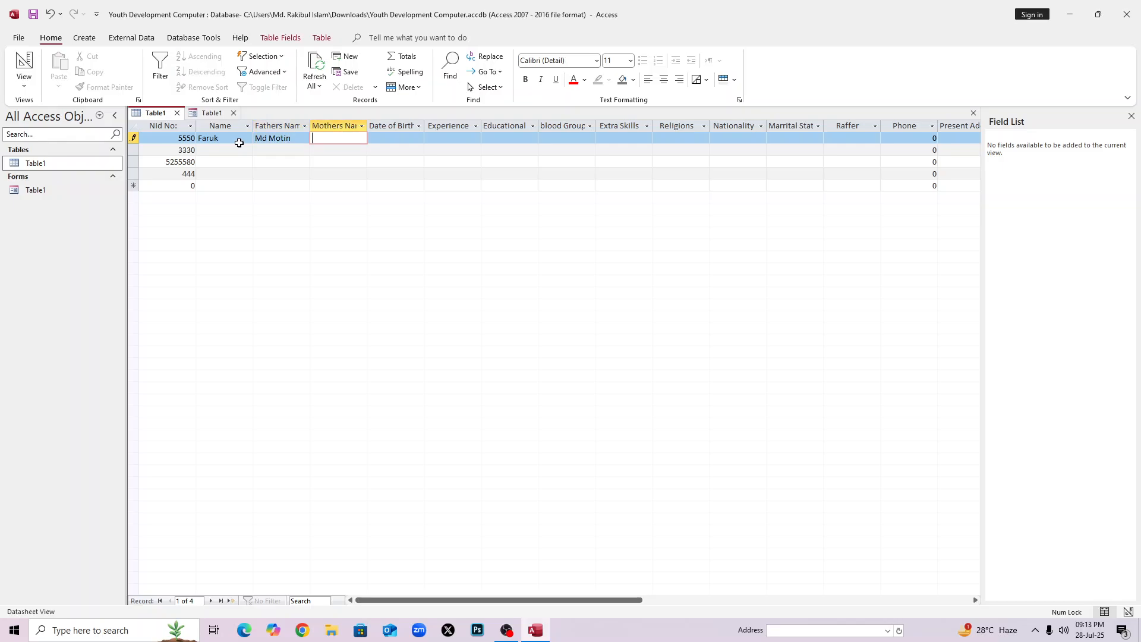
{"action": "key", "text": "Caps_Lock"}
{"action": "key", "text": "Caps_Lock"}
{"action": "type", "text": "Ajina"}
{"action": "key", "text": "Tab"}
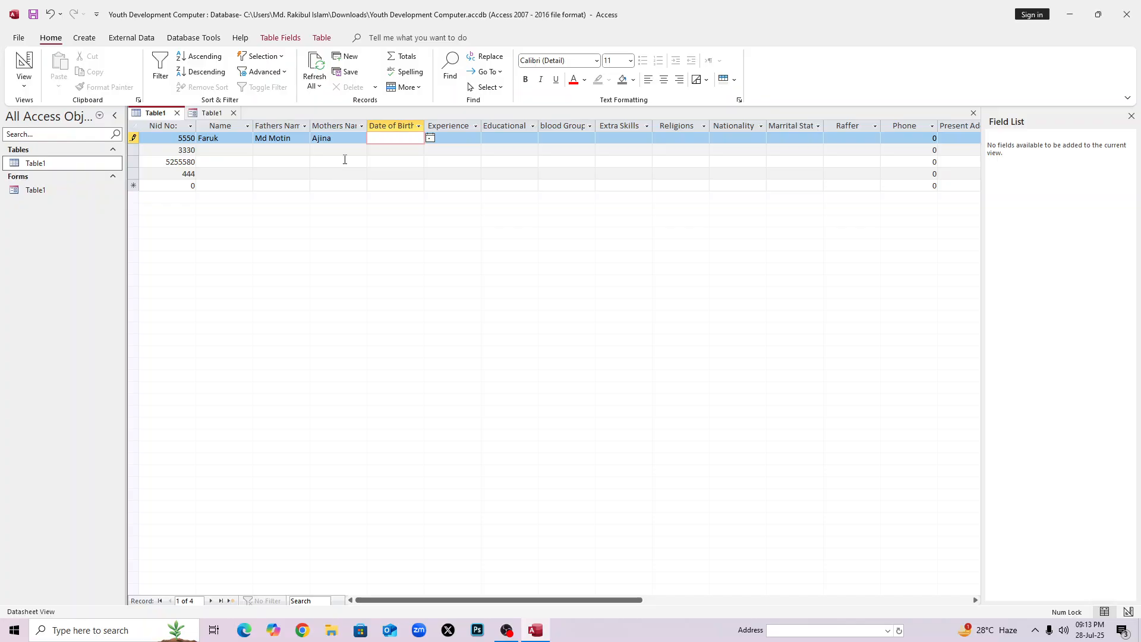
Set the first record's Date of Birth to 1/11/2000.
{"action": "left_click", "coordinate": [428, 140]}
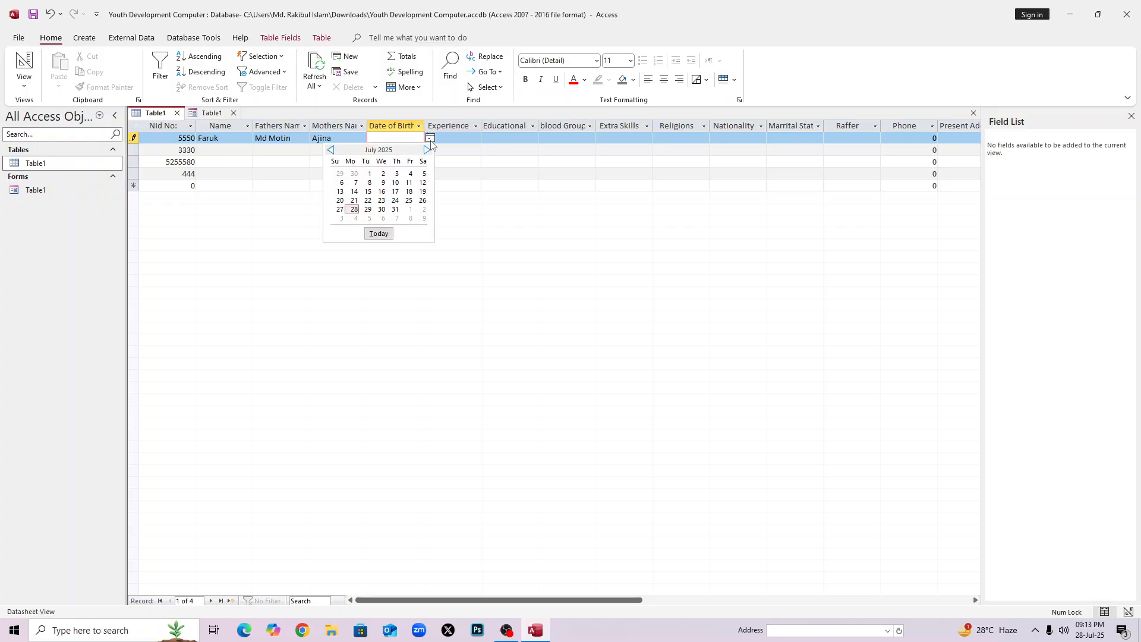
{"action": "left_click", "coordinate": [330, 152]}
{"action": "left_click", "coordinate": [330, 152]}
{"action": "left_click", "coordinate": [331, 151]}
{"action": "left_click", "coordinate": [330, 152]}
{"action": "left_click", "coordinate": [449, 162]}
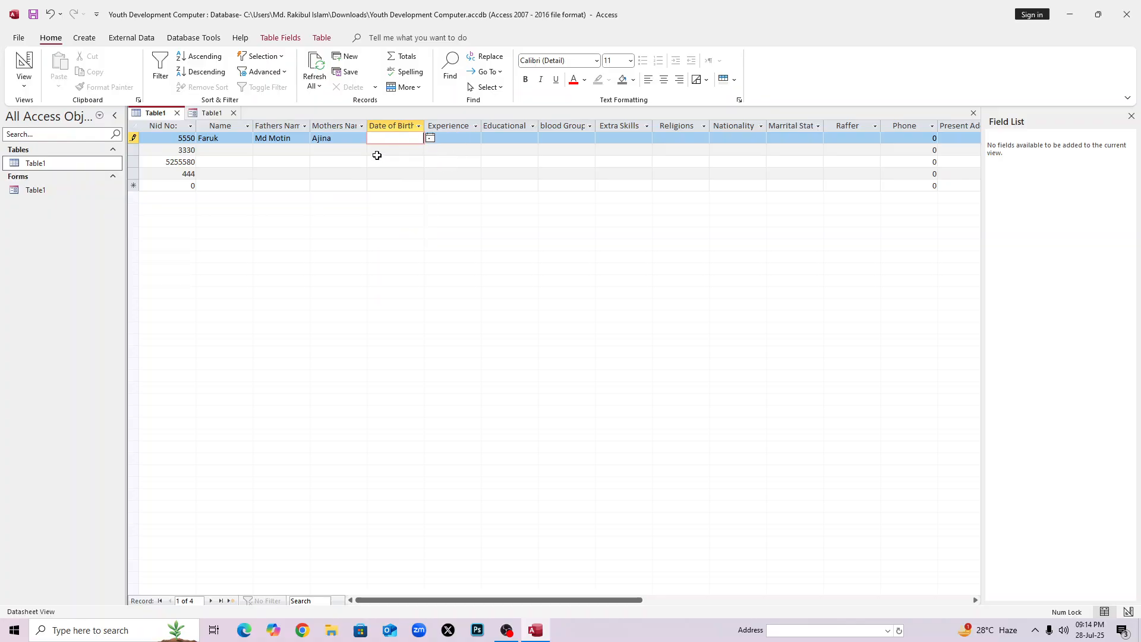
{"action": "type", "text": "1/11/2000"}
{"action": "left_click", "coordinate": [395, 159]}
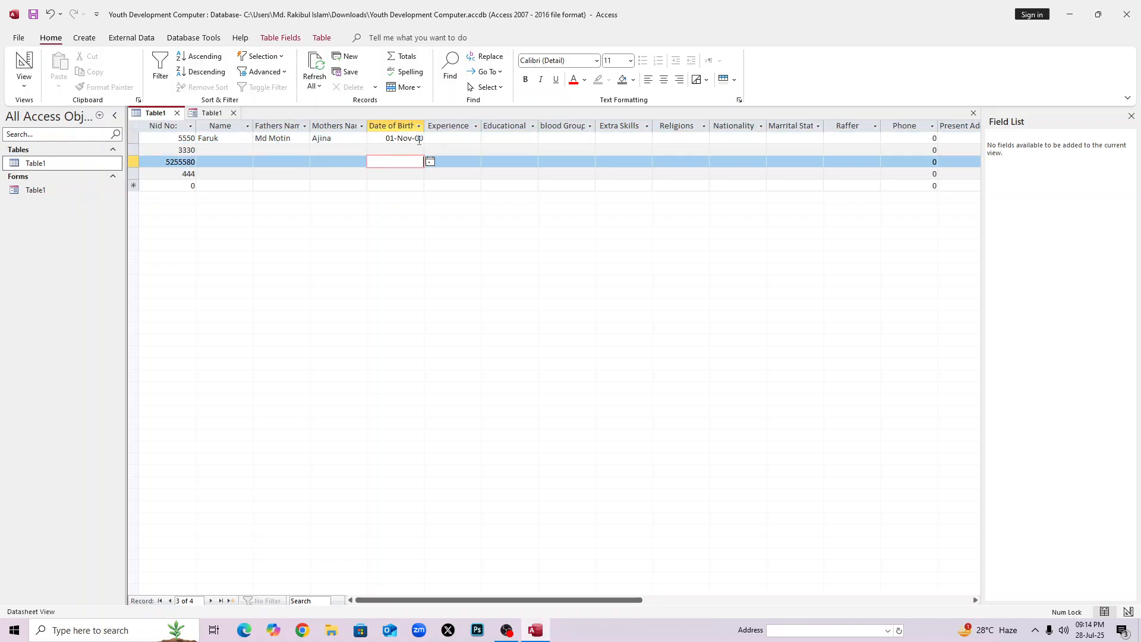
{"action": "left_click", "coordinate": [419, 139]}
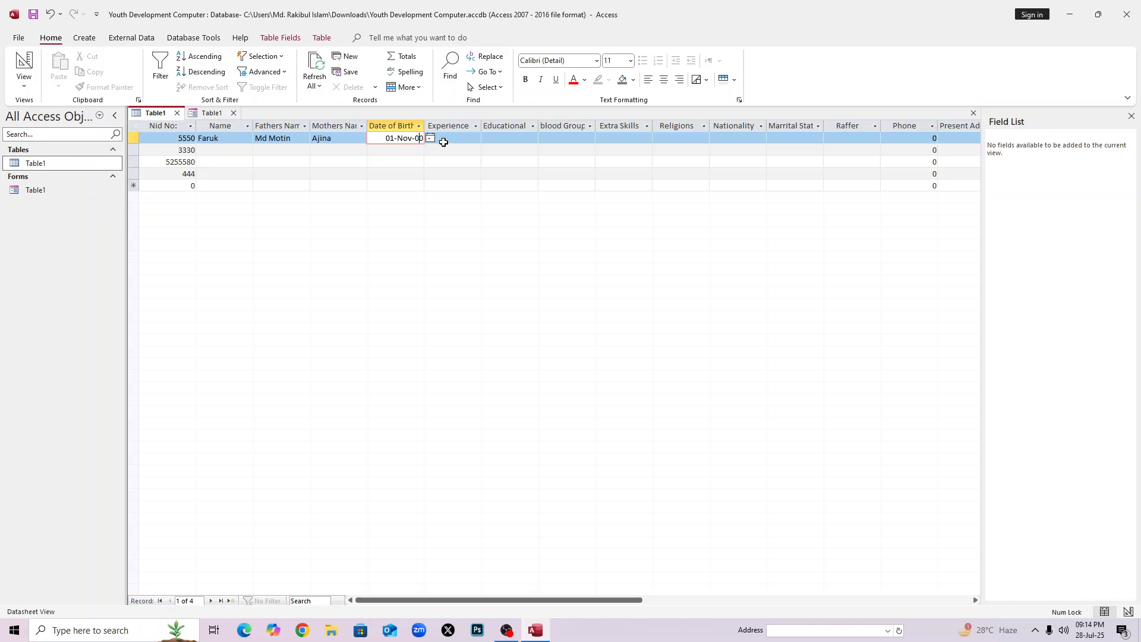
Enter 'Computer Operator' as the first record's Experience.
{"action": "left_click", "coordinate": [447, 138]}
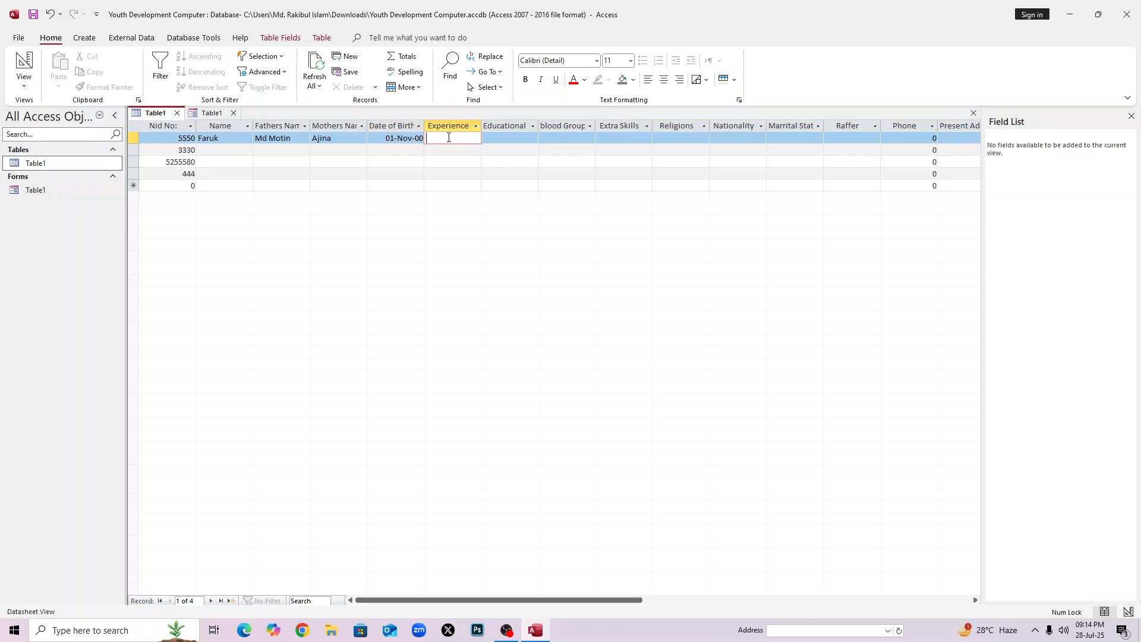
{"action": "type", "text": "Computer"}
{"action": "key", "text": "Caps_Lock"}
{"action": "type", "text": "O"}
{"action": "key", "text": "Caps_Lock"}
{"action": "type", "text": "pera"}
{"action": "key", "text": "BackSpace"}
{"action": "type", "text": "or"}
{"action": "left_click", "coordinate": [511, 173]}
{"action": "left_click", "coordinate": [502, 137]}
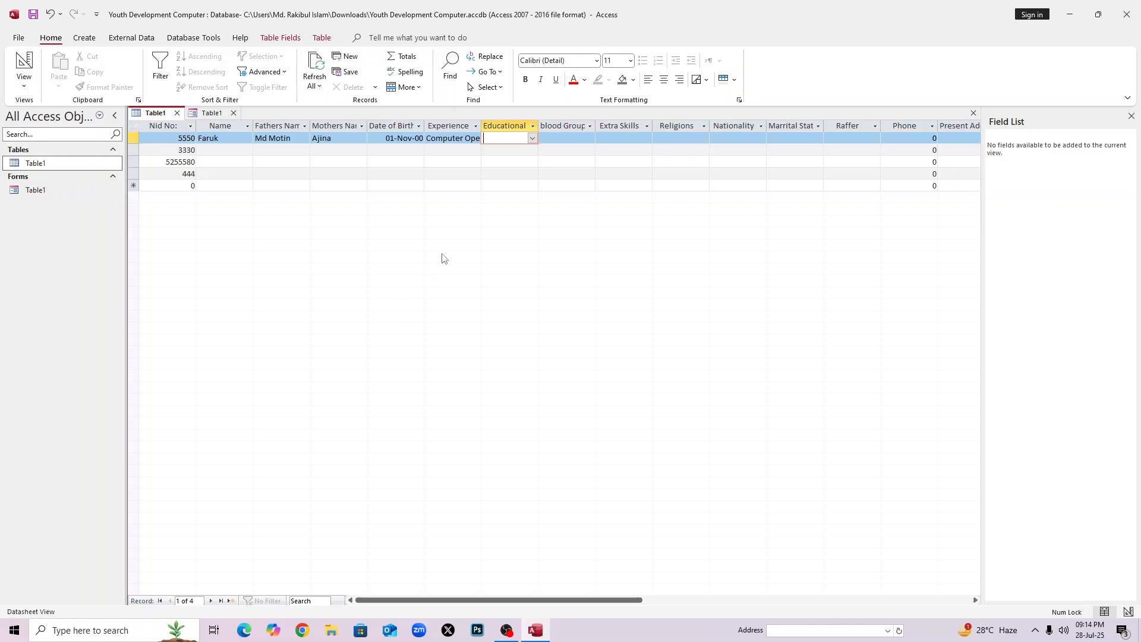
Set Educational Qualification to HSC and blood Group to O+.
{"action": "left_click", "coordinate": [532, 138]}
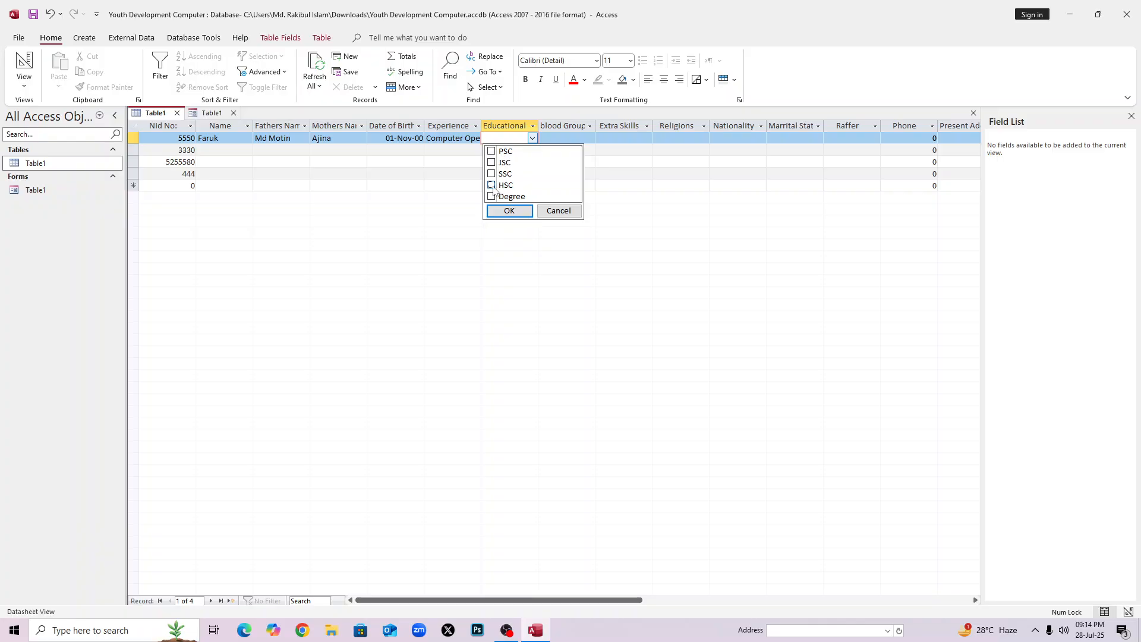
{"action": "left_click", "coordinate": [514, 211]}
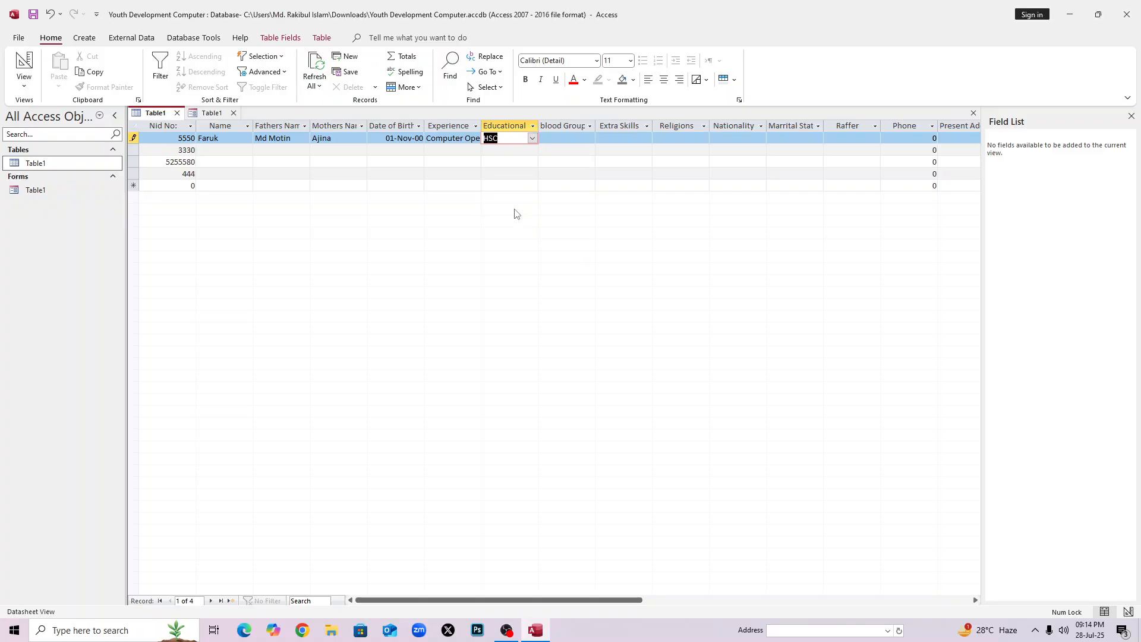
{"action": "left_click", "coordinate": [564, 139]}
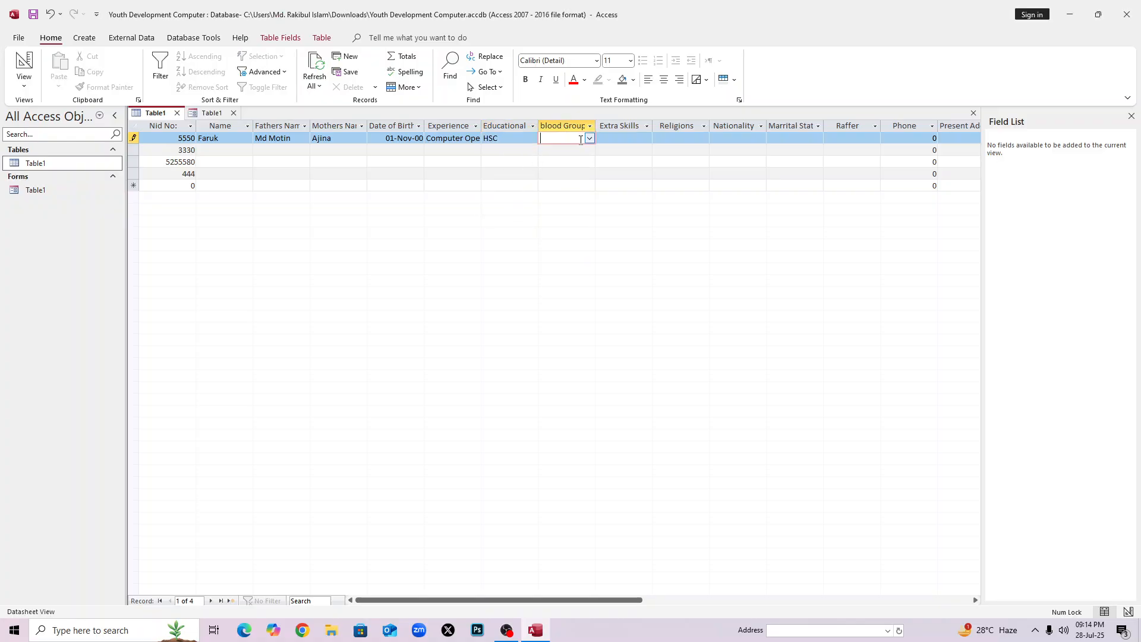
{"action": "left_click", "coordinate": [589, 138]}
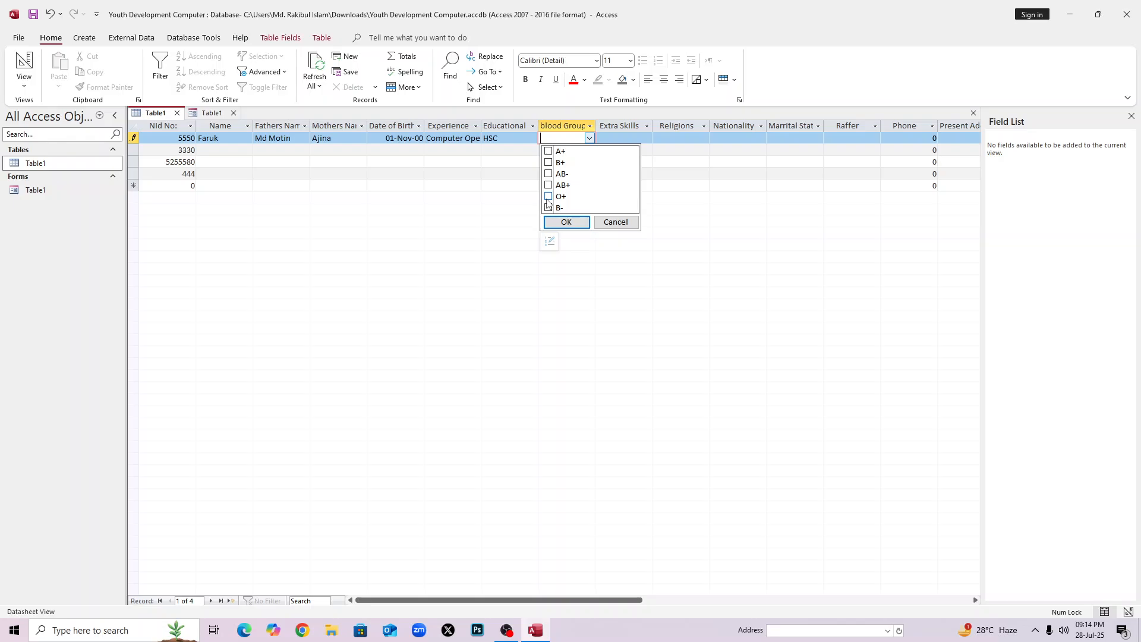
{"action": "left_click", "coordinate": [549, 197]}
{"action": "left_click", "coordinate": [566, 222]}
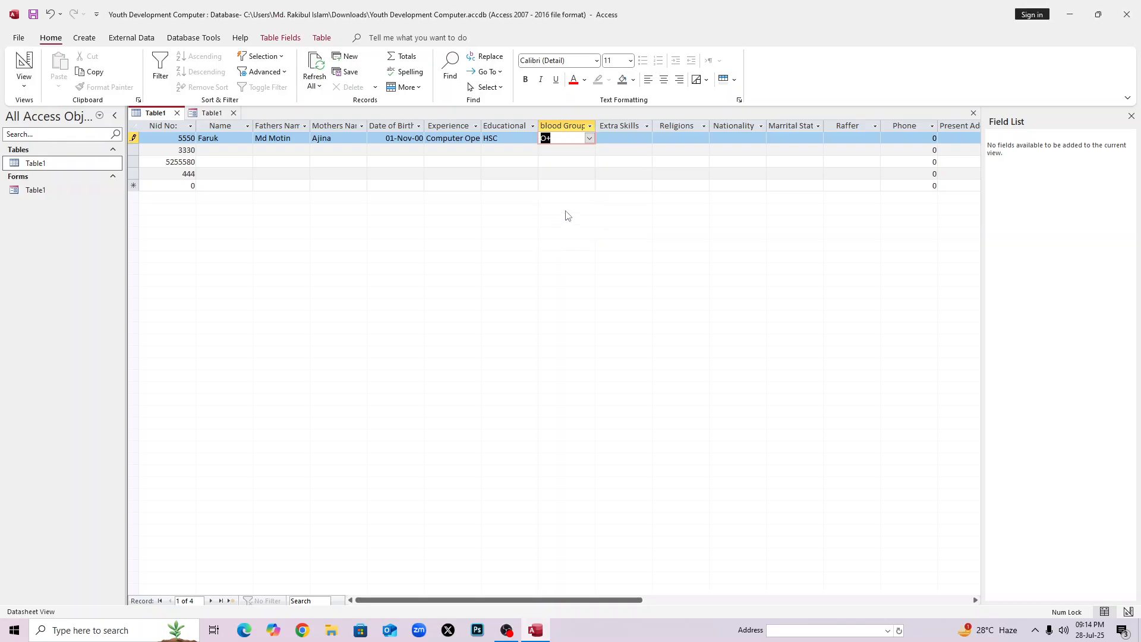
Enter 'ferafw4r' as Extra Skills and choose ISLAM as the religion.
{"action": "left_click", "coordinate": [633, 139]}
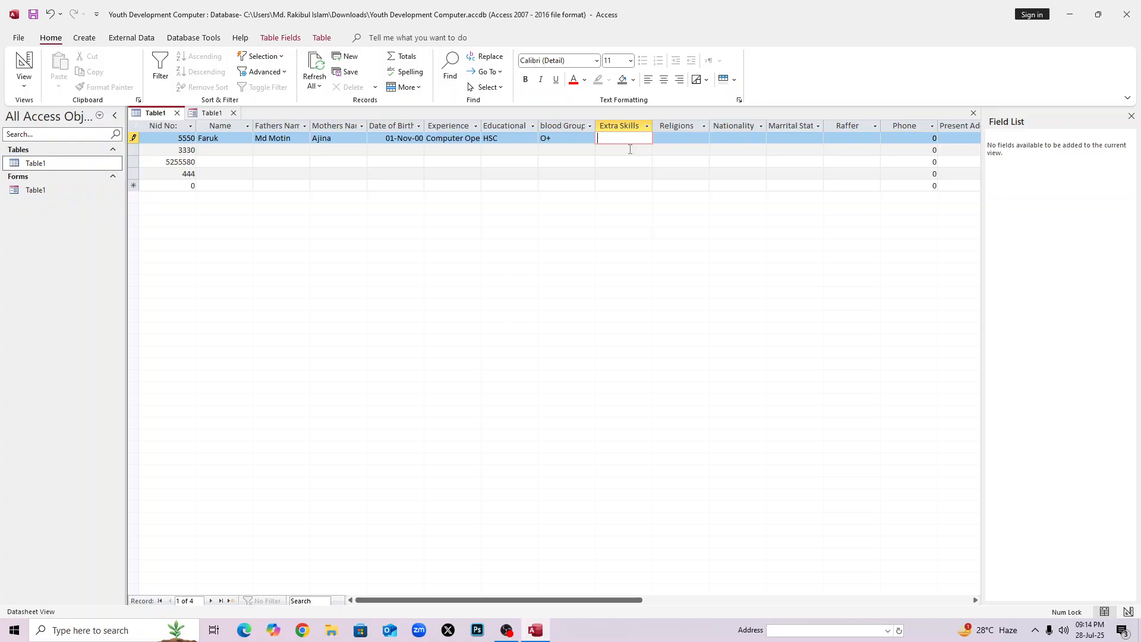
{"action": "type", "text": "ferafw4r"}
{"action": "left_click", "coordinate": [683, 138]}
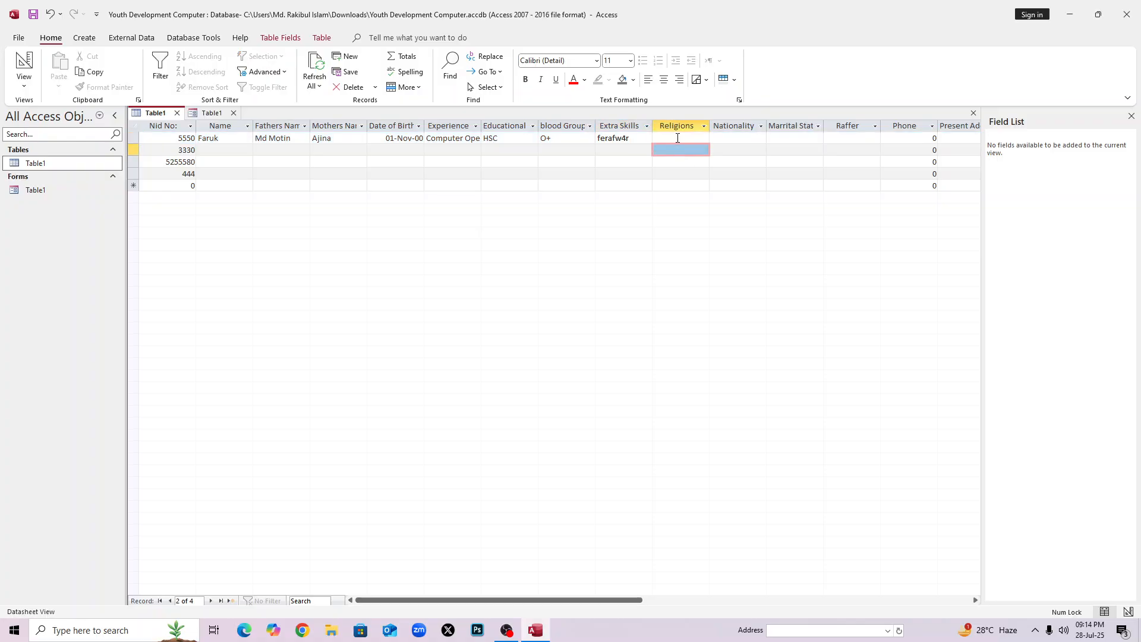
{"action": "left_click", "coordinate": [701, 140]}
{"action": "left_click", "coordinate": [706, 139]}
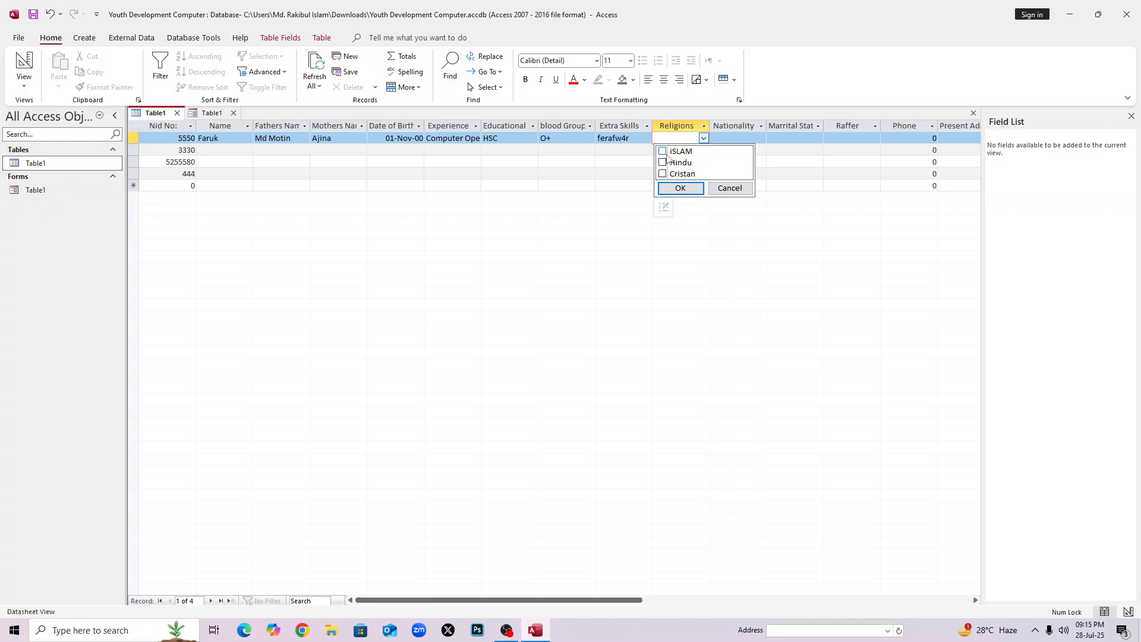
{"action": "left_click", "coordinate": [663, 151]}
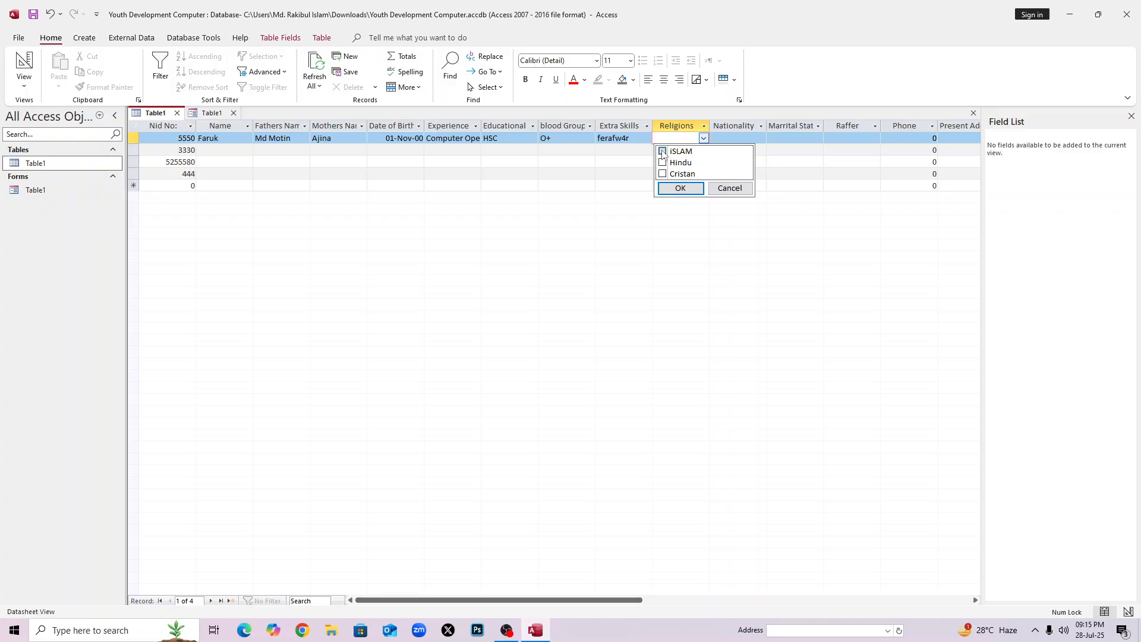
{"action": "left_click", "coordinate": [680, 187]}
Set the first record's Nationality to Bangladesh.
{"action": "left_click", "coordinate": [730, 138]}
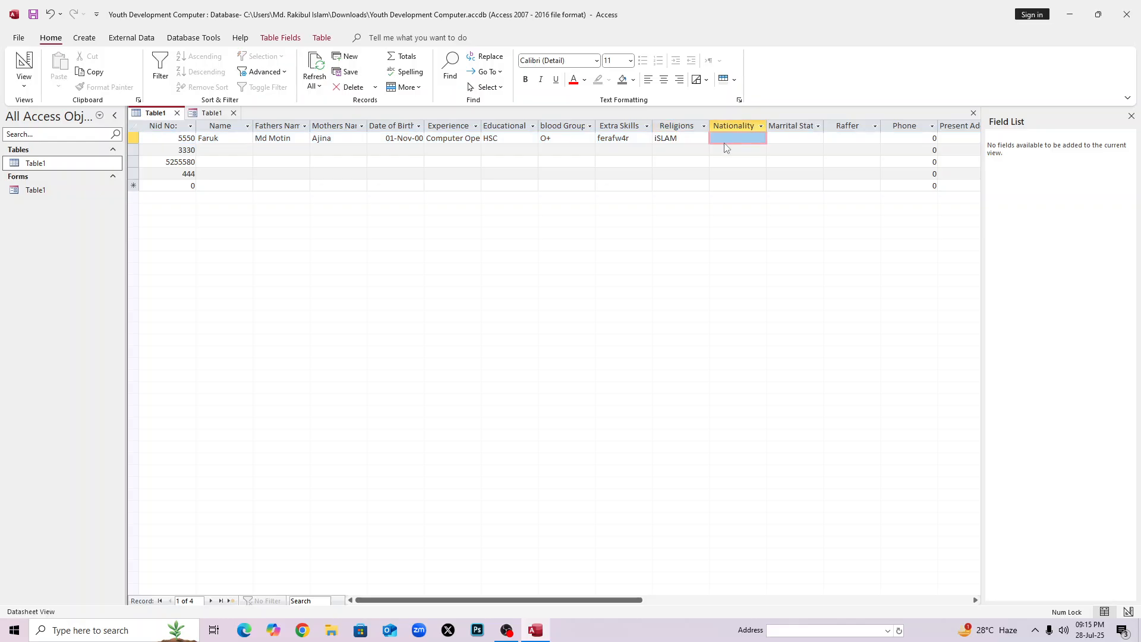
{"action": "left_click", "coordinate": [731, 150]}
{"action": "left_click", "coordinate": [738, 138]}
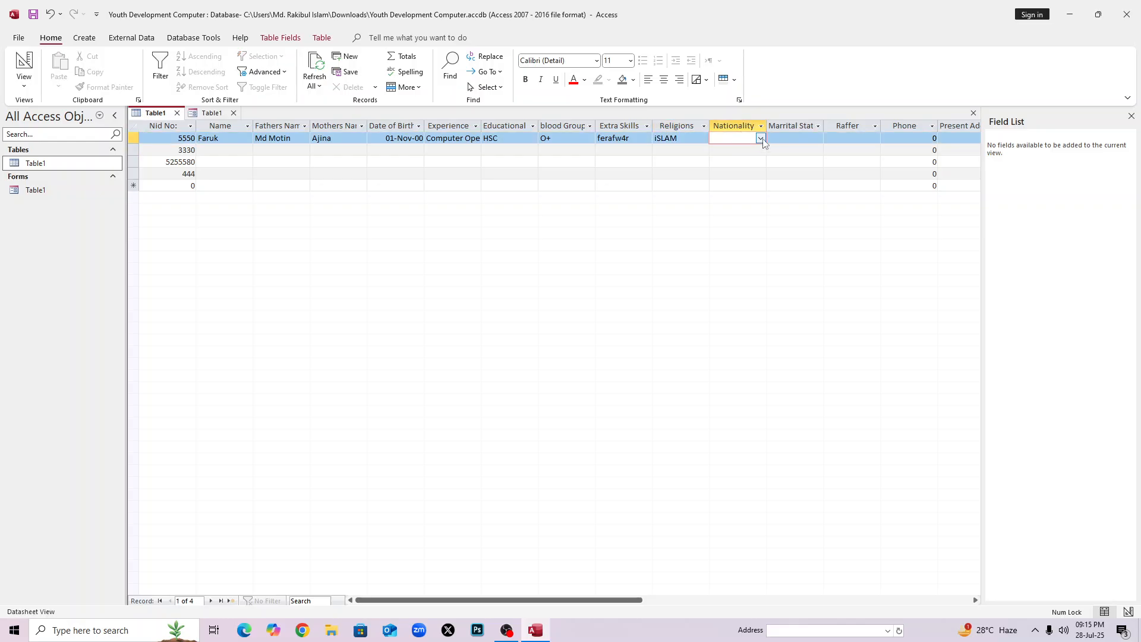
{"action": "left_click", "coordinate": [760, 138]}
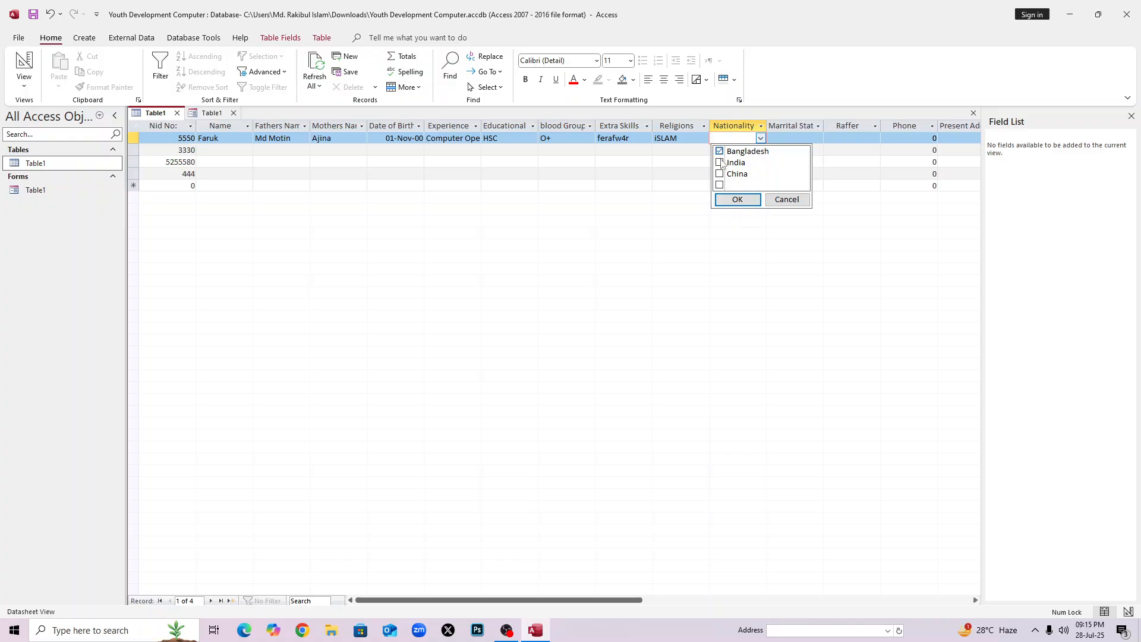
{"action": "left_click", "coordinate": [719, 152]}
{"action": "left_click", "coordinate": [738, 199]}
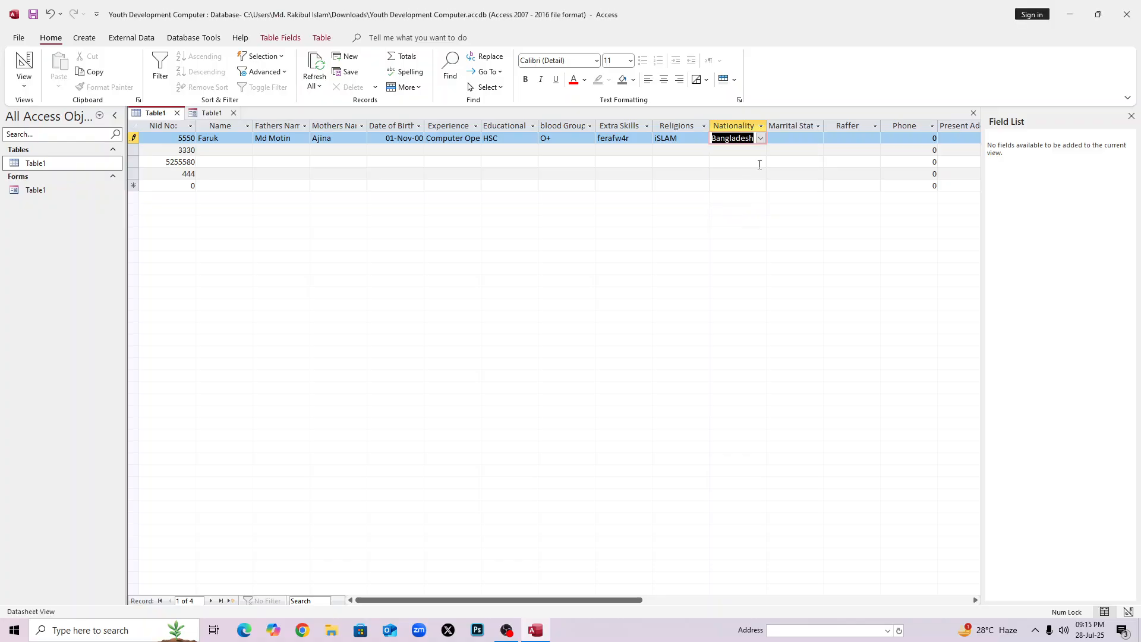
Set Marrital Status to Single and Raffer to No.
{"action": "left_click", "coordinate": [782, 141]}
{"action": "left_click", "coordinate": [818, 138]}
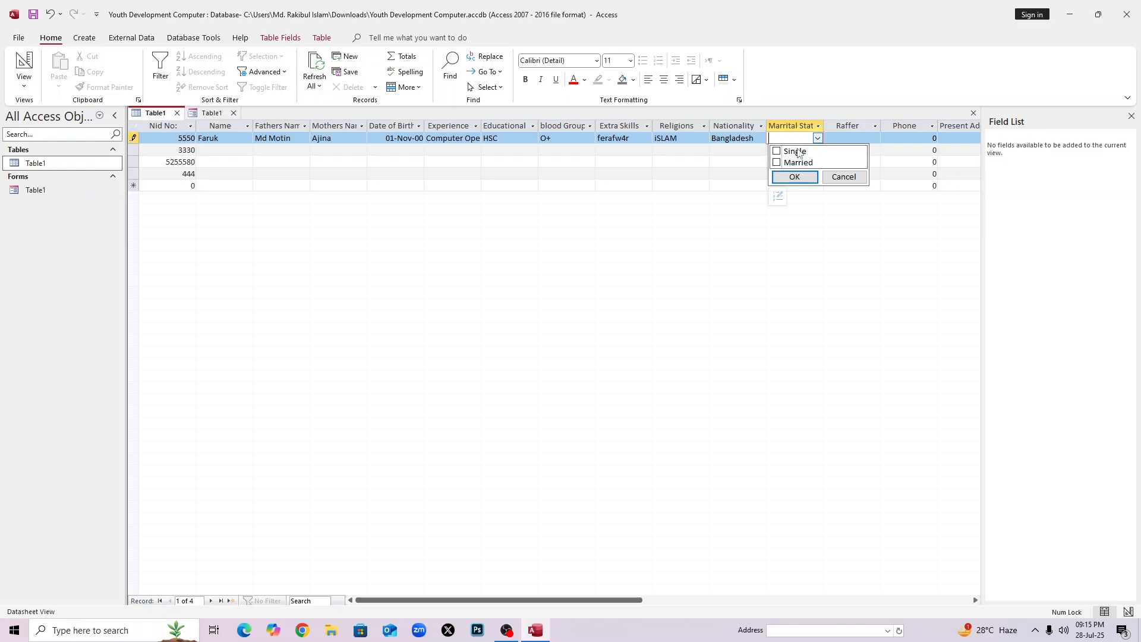
{"action": "left_click", "coordinate": [777, 151]}
{"action": "left_click", "coordinate": [794, 176]}
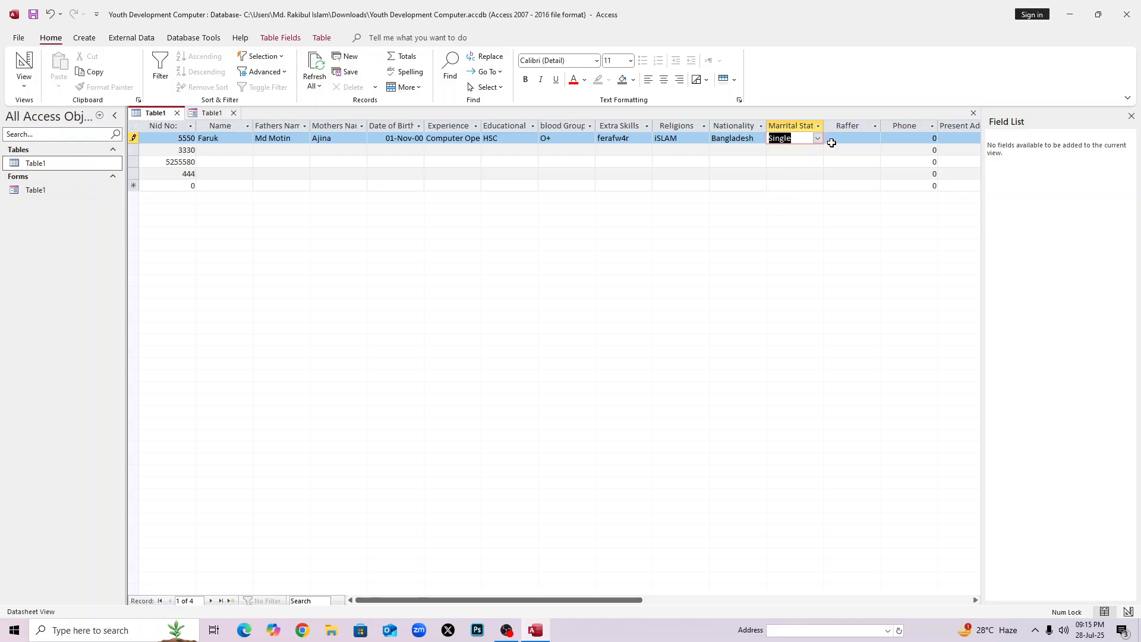
{"action": "left_click", "coordinate": [828, 140]}
{"action": "type", "text": "No"}
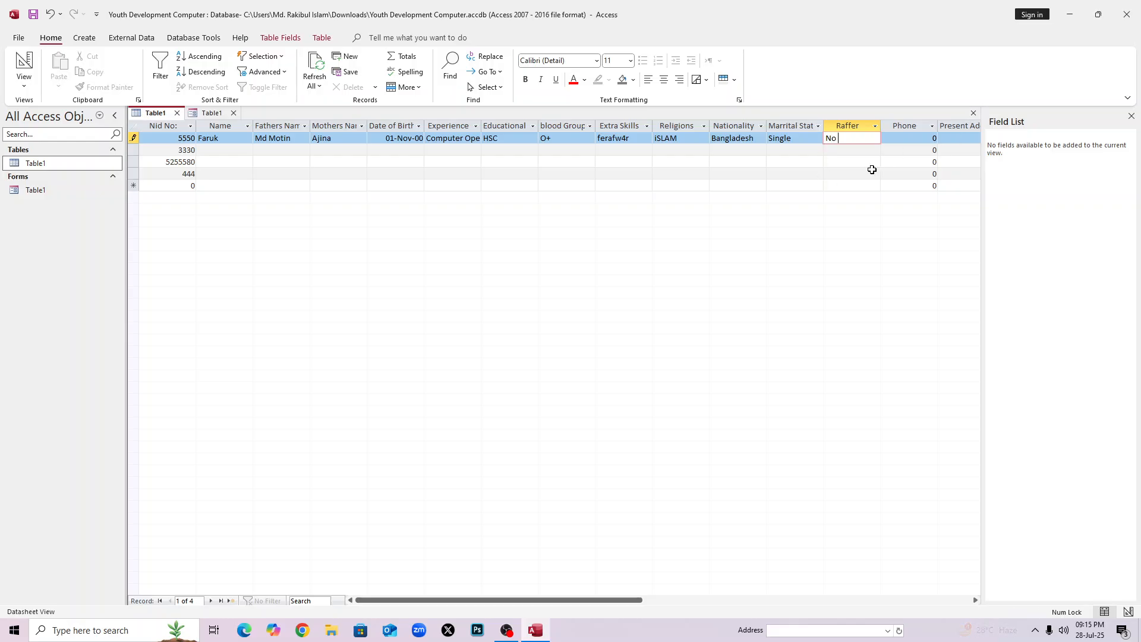
{"action": "left_click", "coordinate": [898, 140]}
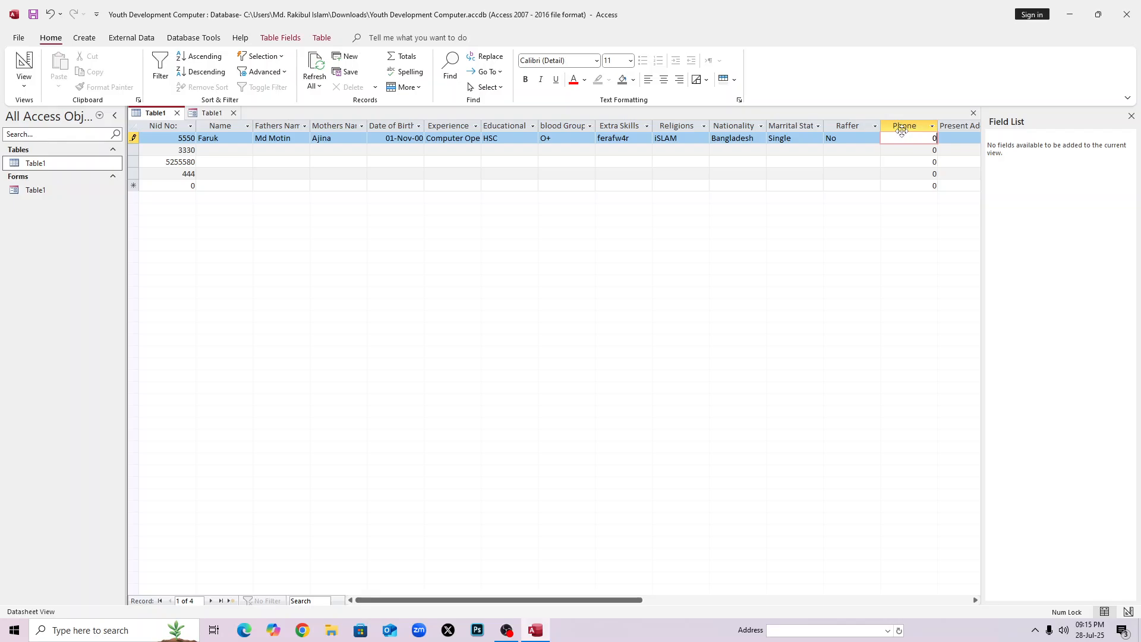
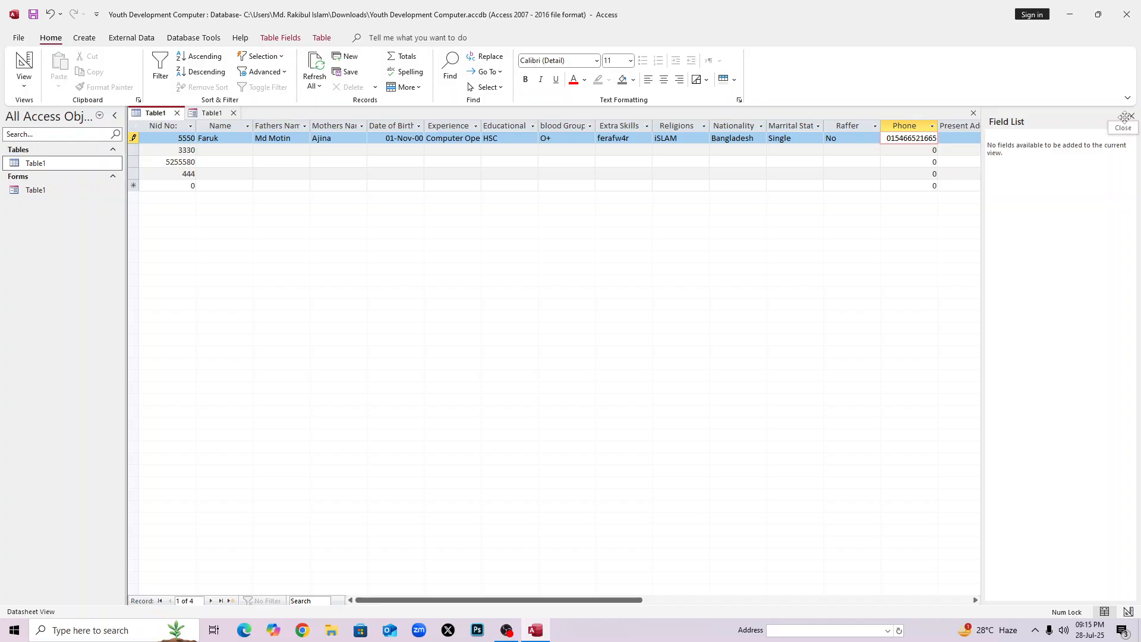
Enter a phone number in record 5550's Phone field and close the Field List pane.
{"action": "left_click", "coordinate": [1131, 116]}
{"action": "left_click", "coordinate": [965, 140]}
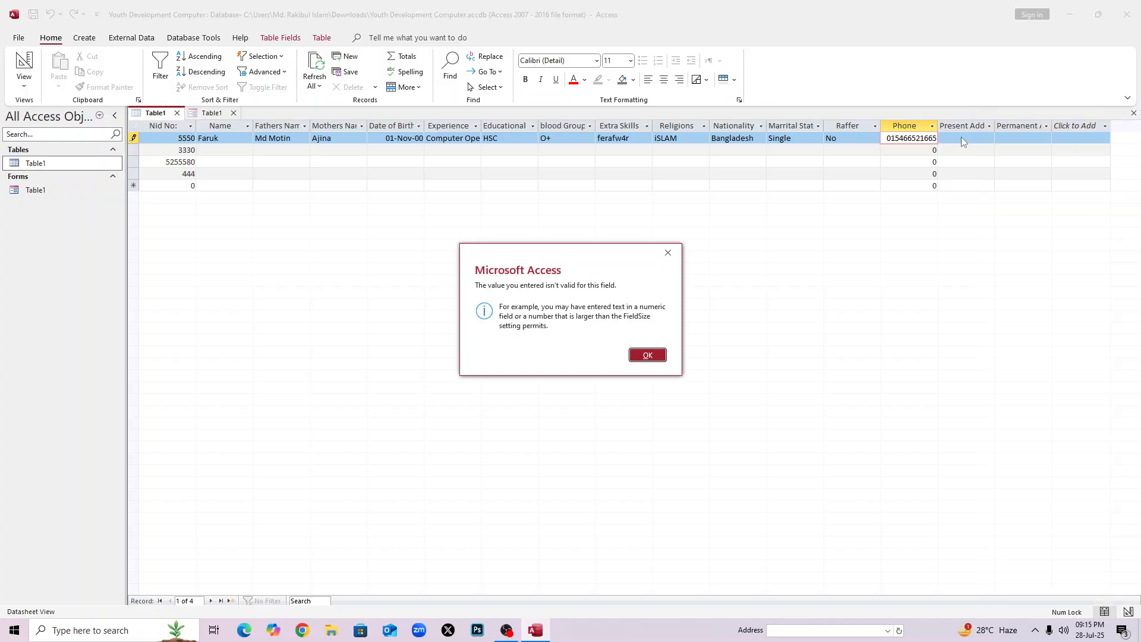
{"action": "left_click", "coordinate": [651, 358]}
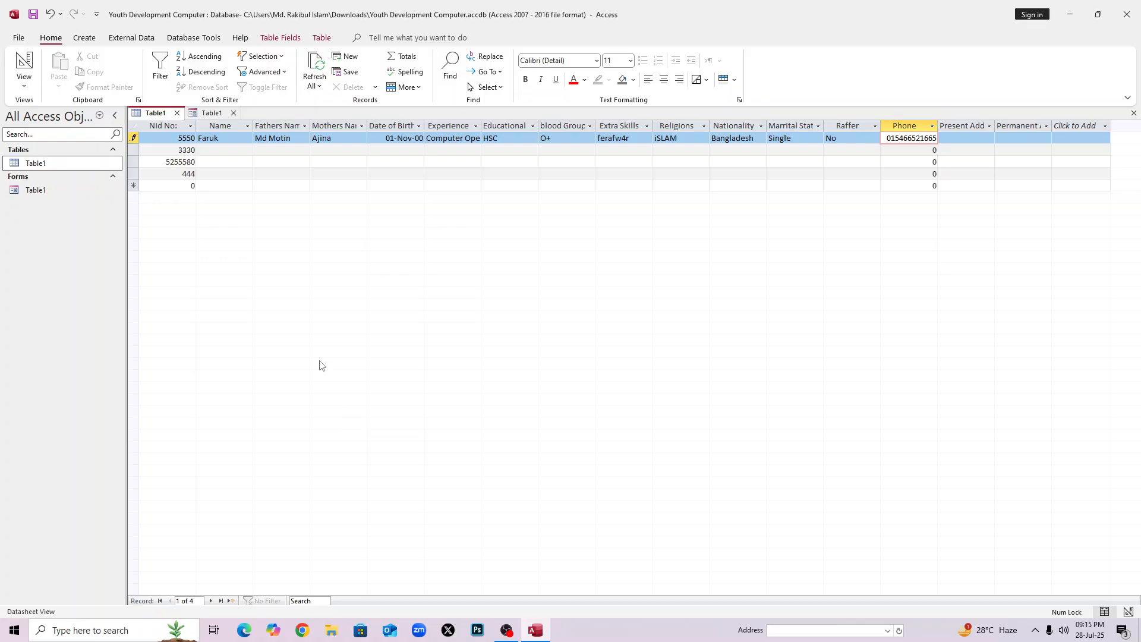
Dismiss the repeated 'value isn't valid' errors and remove the phone number's last digit.
{"action": "left_click", "coordinate": [1079, 126]}
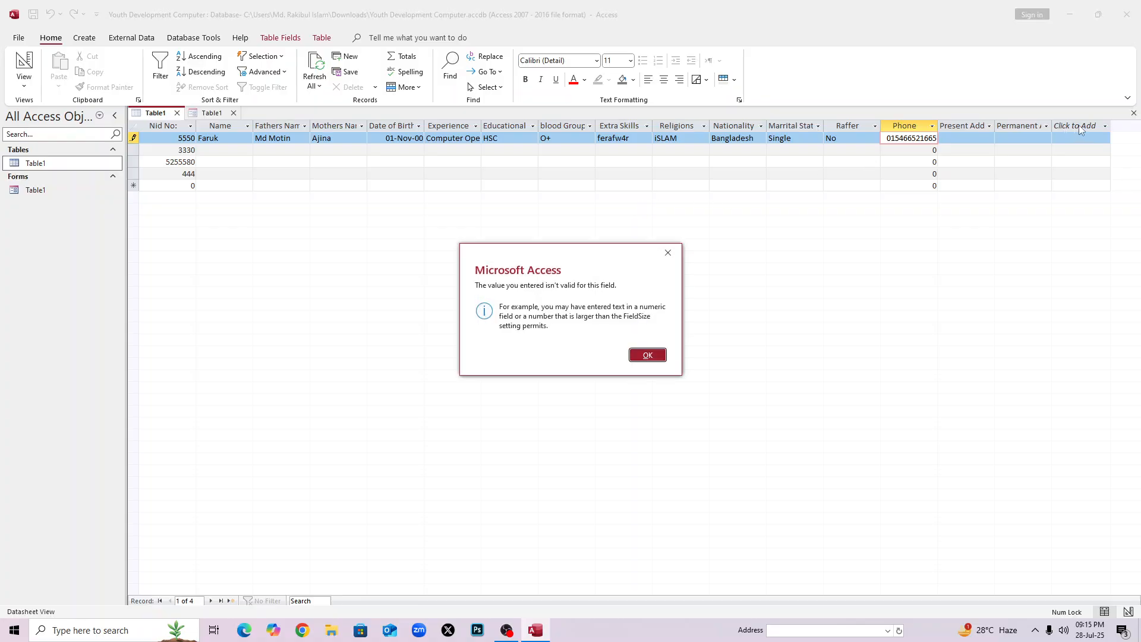
{"action": "left_click", "coordinate": [631, 356]}
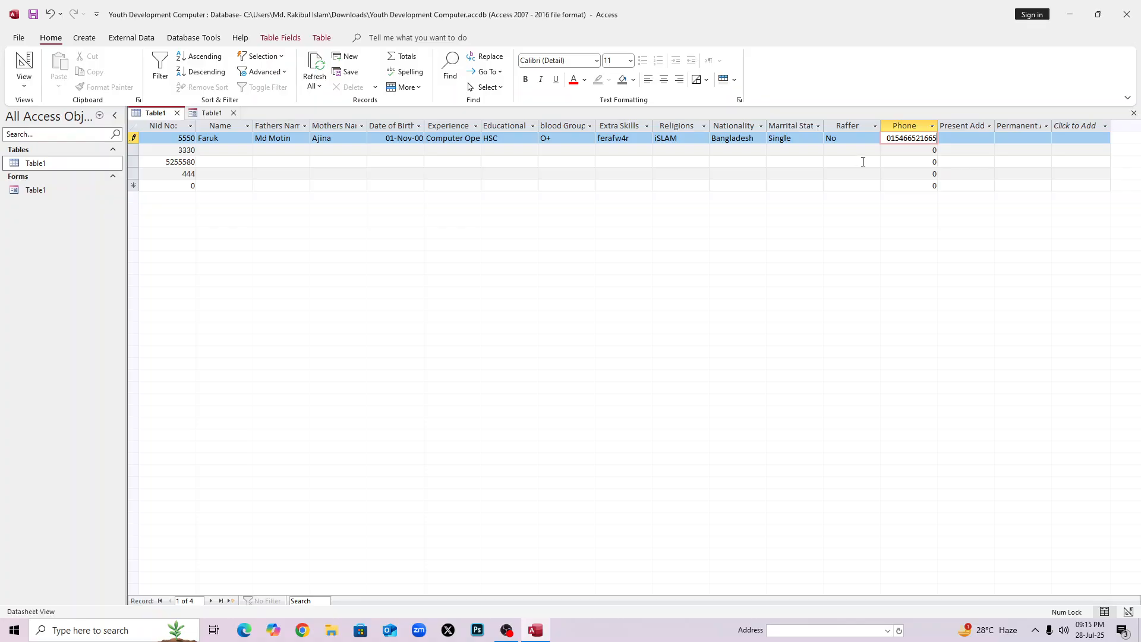
{"action": "left_click", "coordinate": [1038, 129]}
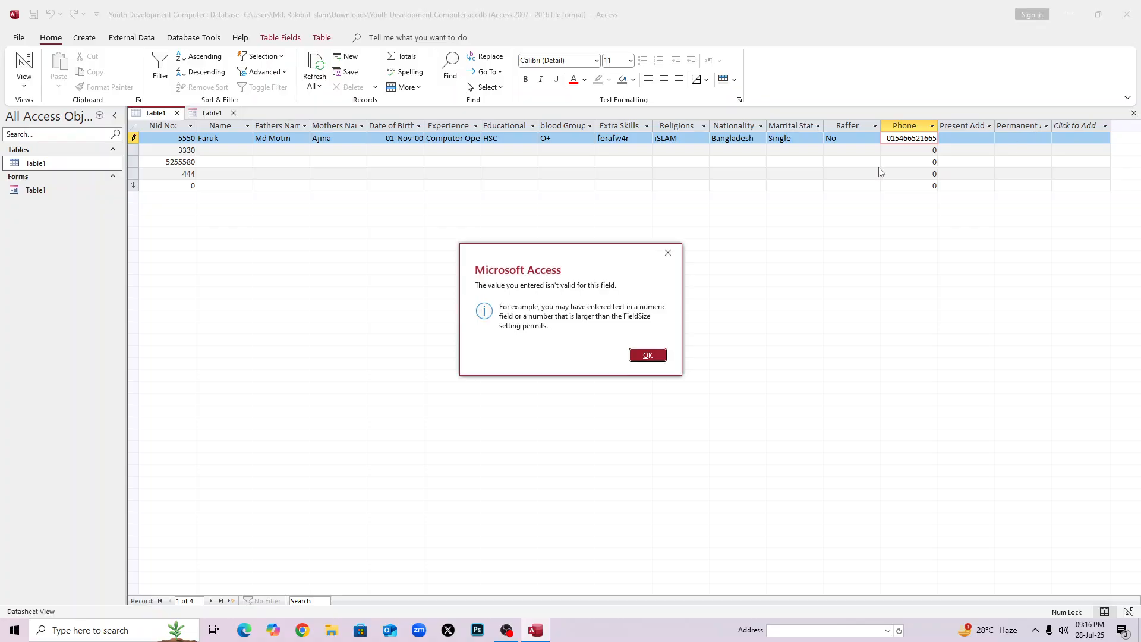
{"action": "left_click", "coordinate": [645, 355]}
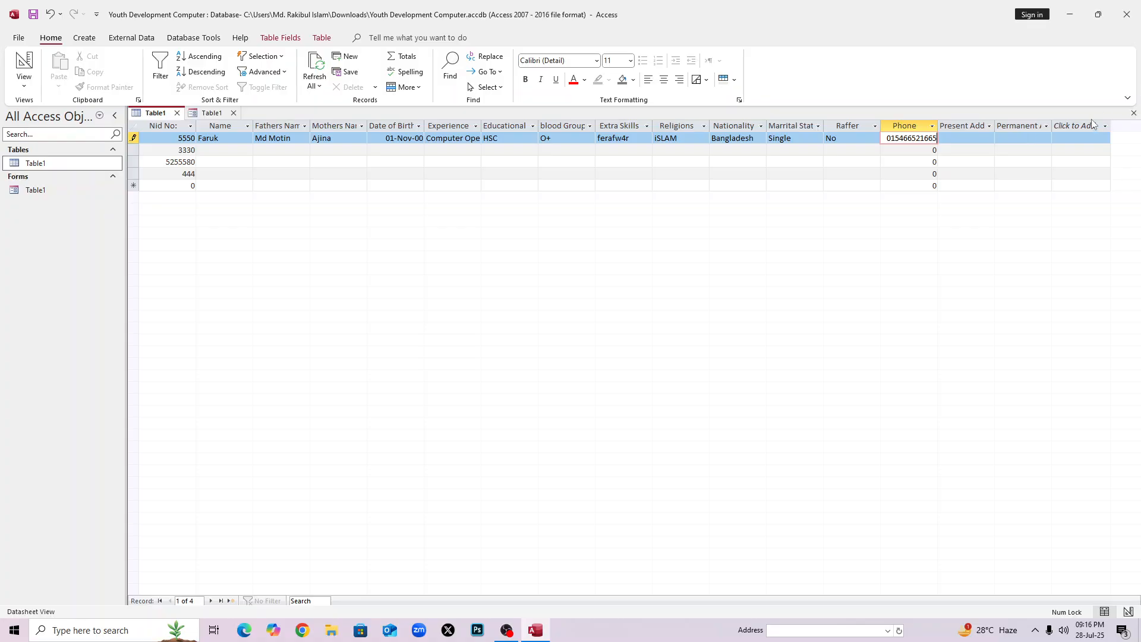
{"action": "key", "text": "Tab"}
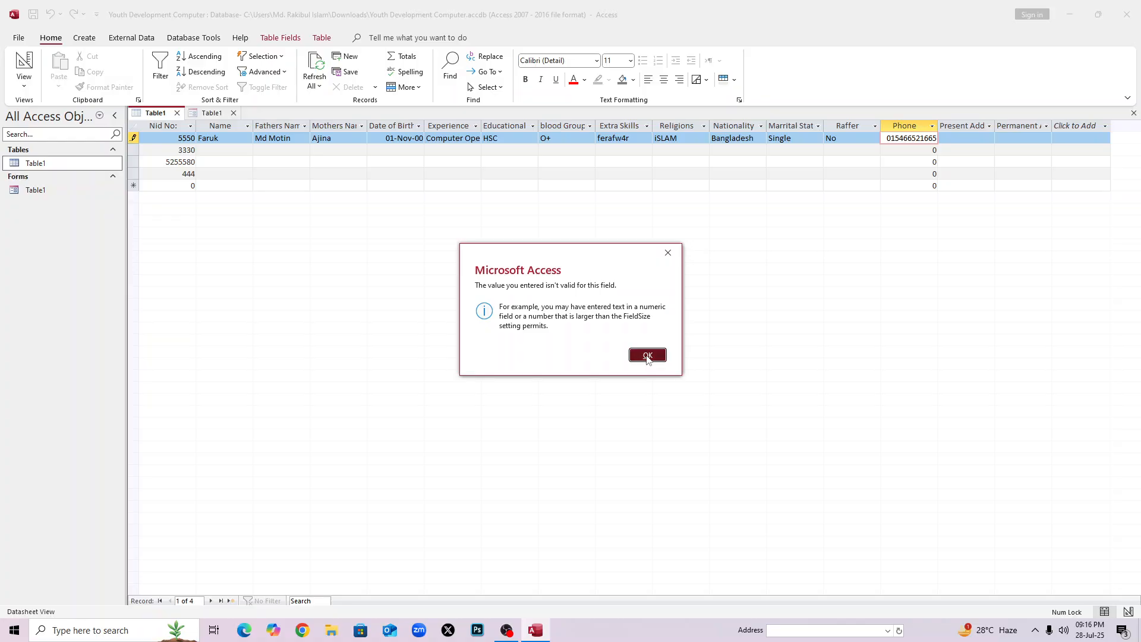
{"action": "left_click", "coordinate": [649, 355]}
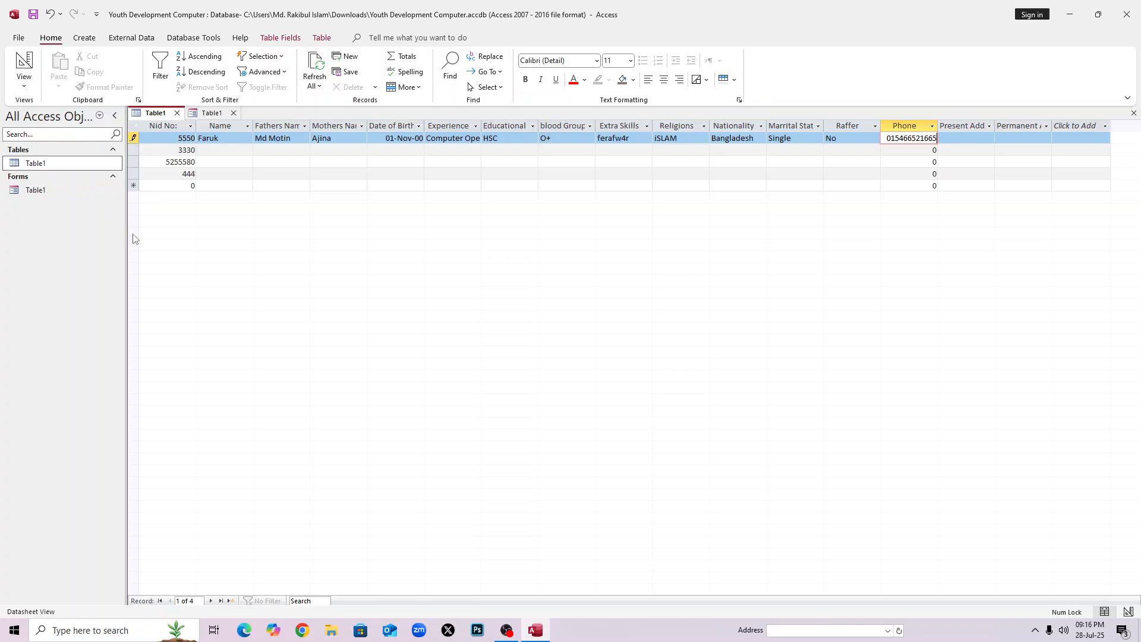
{"action": "left_click", "coordinate": [164, 164]}
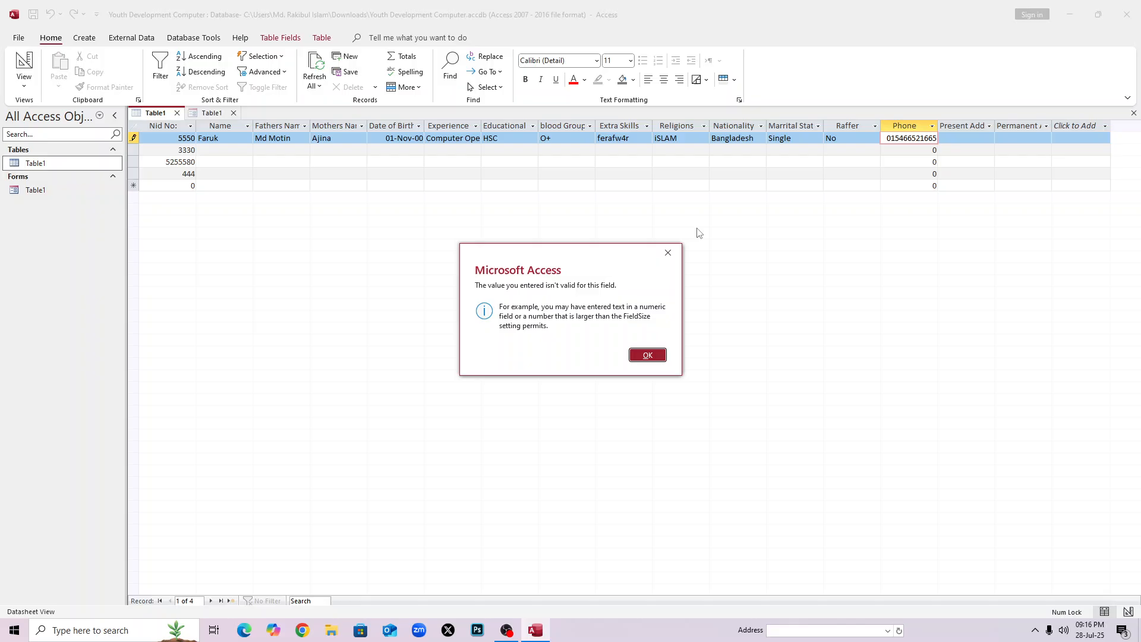
{"action": "left_click", "coordinate": [669, 253]}
{"action": "left_click", "coordinate": [207, 149]}
{"action": "left_click", "coordinate": [648, 355]}
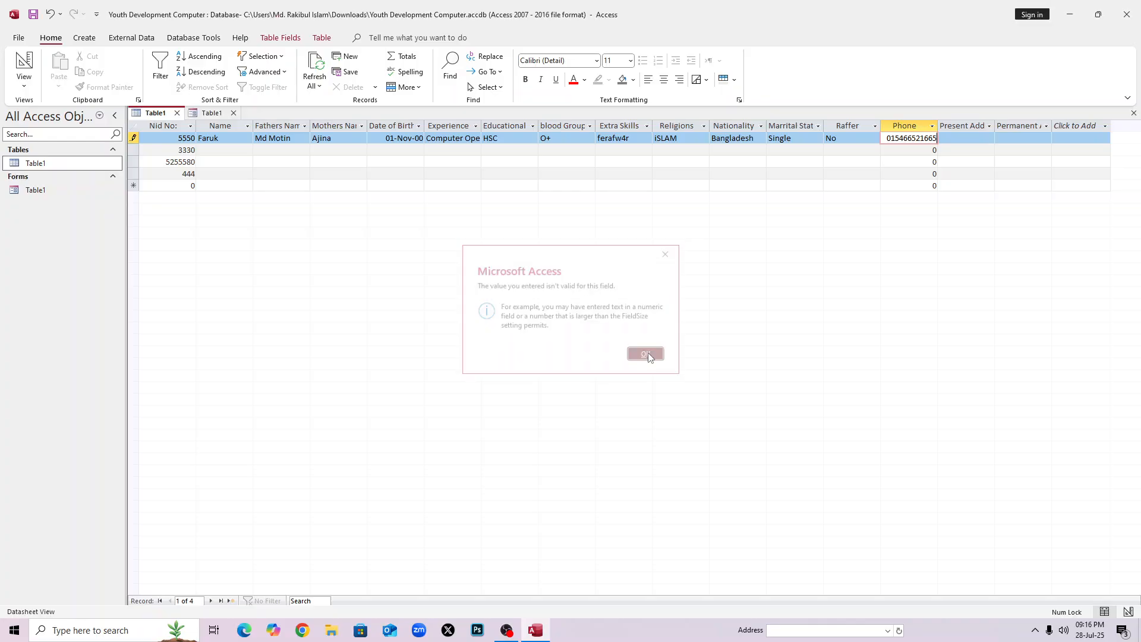
{"action": "key", "text": "BackSpace"}
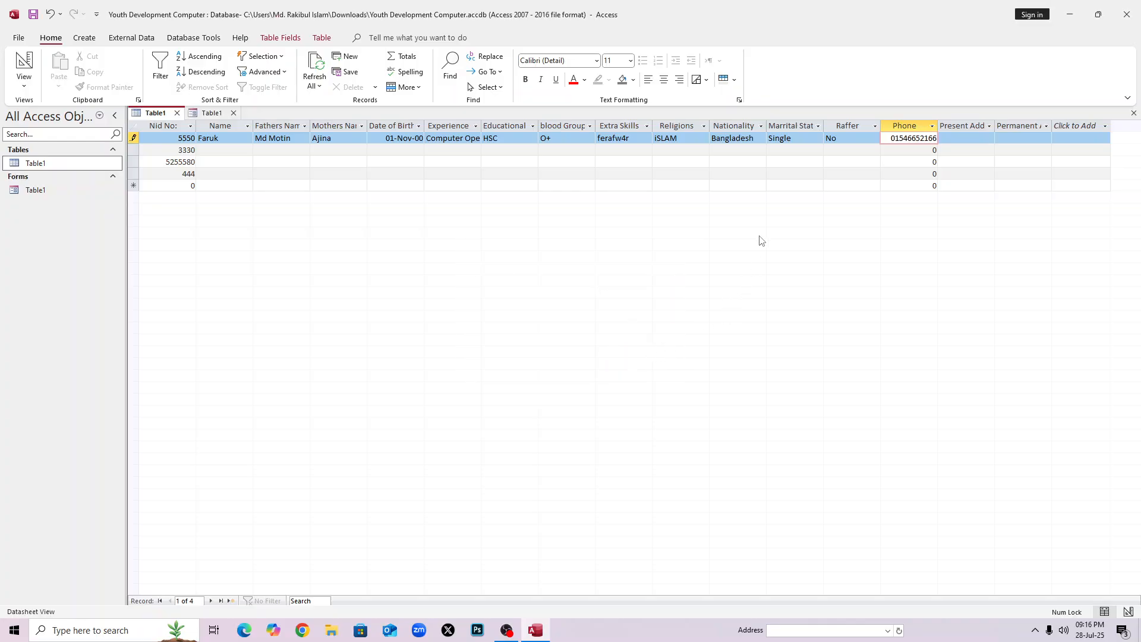
Save record 5550 and give record 3330 Name sdf, Fathers Name ssf, Mothers Name s.
{"action": "left_click", "coordinate": [714, 184]}
{"action": "left_click", "coordinate": [452, 161]}
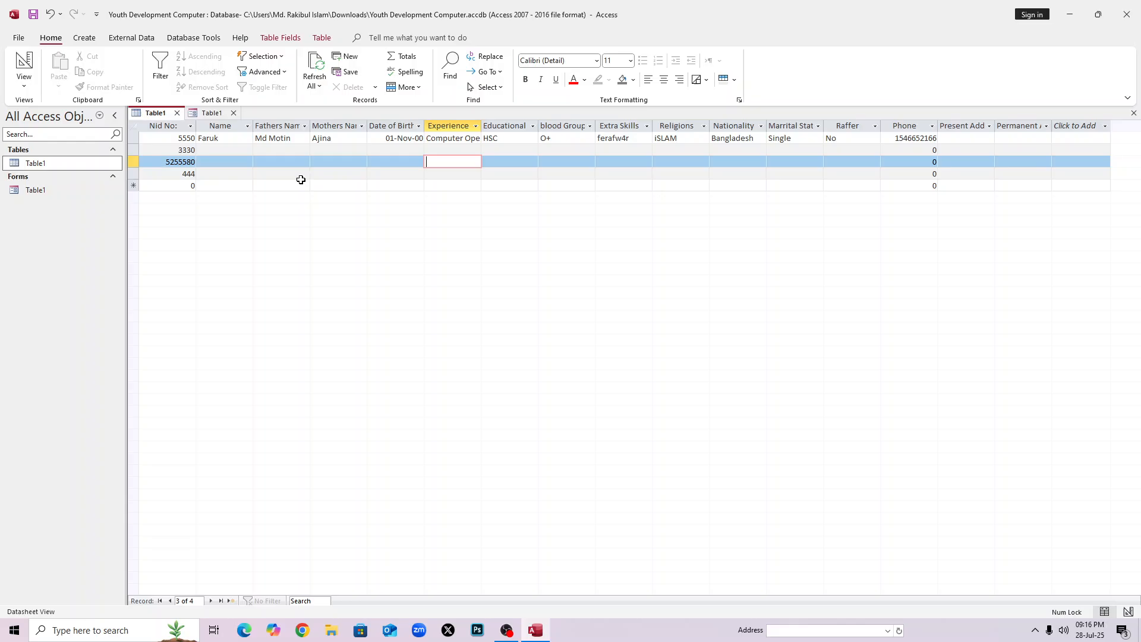
{"action": "left_click", "coordinate": [220, 150]}
{"action": "type", "text": "sdf"}
{"action": "key", "text": "Tab"}
{"action": "type", "text": "ssf"}
{"action": "key", "text": "Tab"}
{"action": "type", "text": "s"}
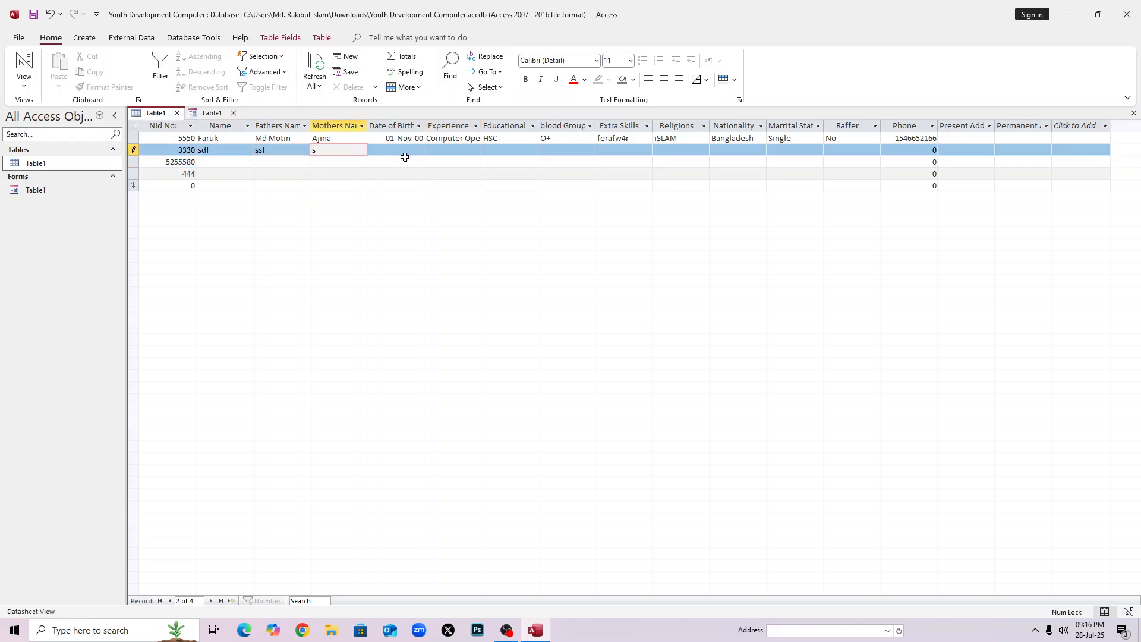
{"action": "key", "text": "Tab"}
Set record 3330's Date of Birth to today, 28-Jul-25, using the date picker.
{"action": "left_click", "coordinate": [405, 151]}
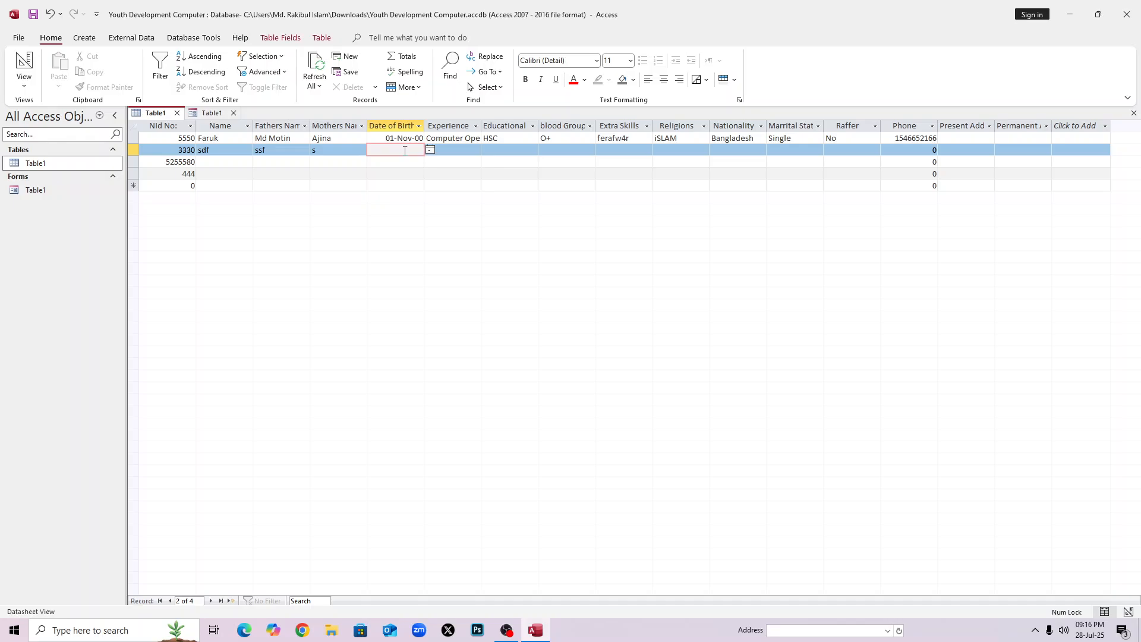
{"action": "left_click", "coordinate": [430, 150]}
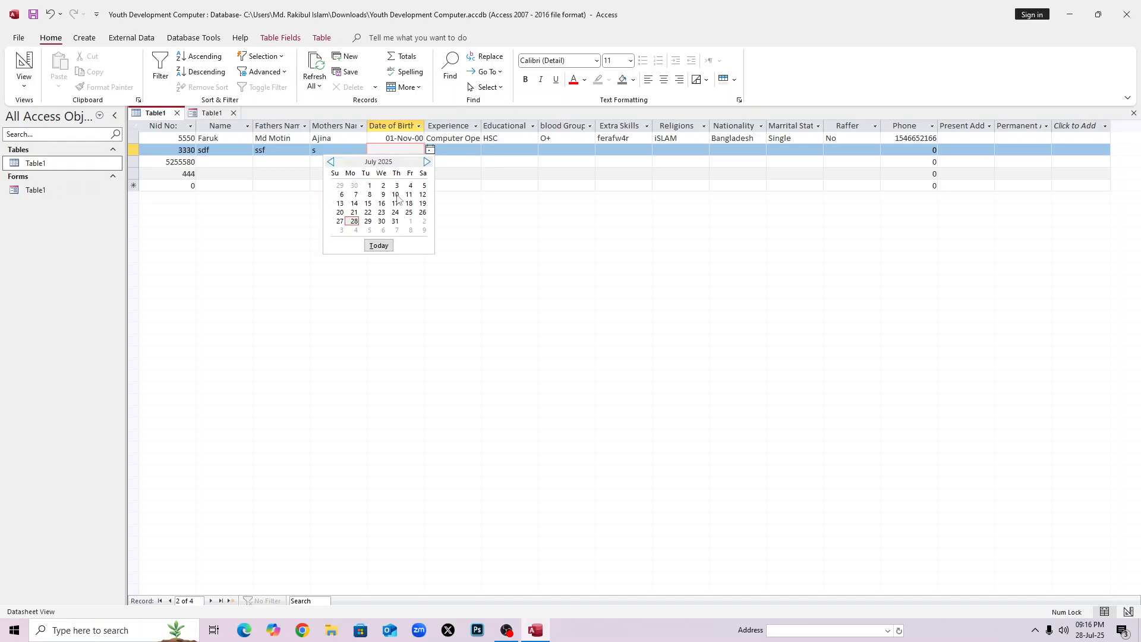
{"action": "left_click", "coordinate": [368, 250]}
{"action": "left_click", "coordinate": [452, 161]}
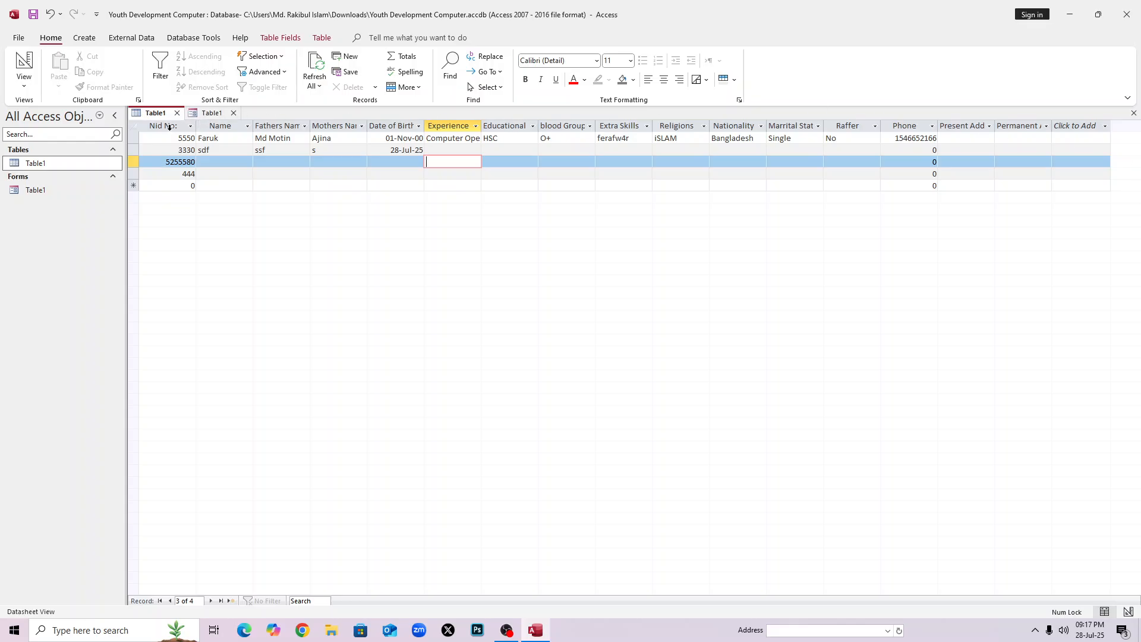
{"action": "left_click", "coordinate": [173, 140]}
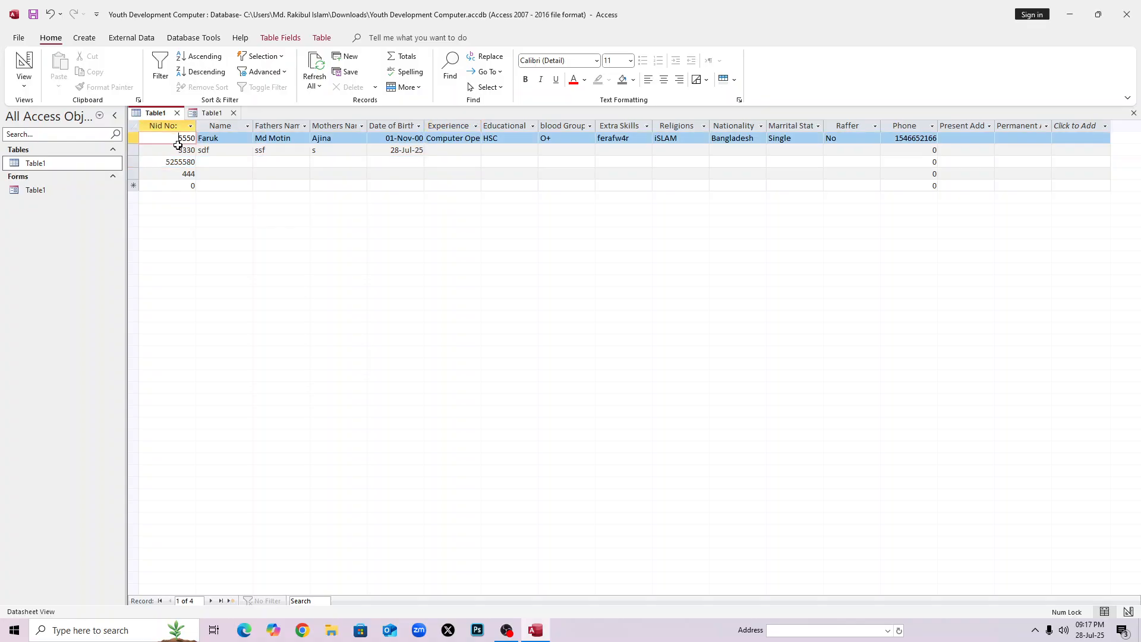
{"action": "left_click", "coordinate": [180, 149]}
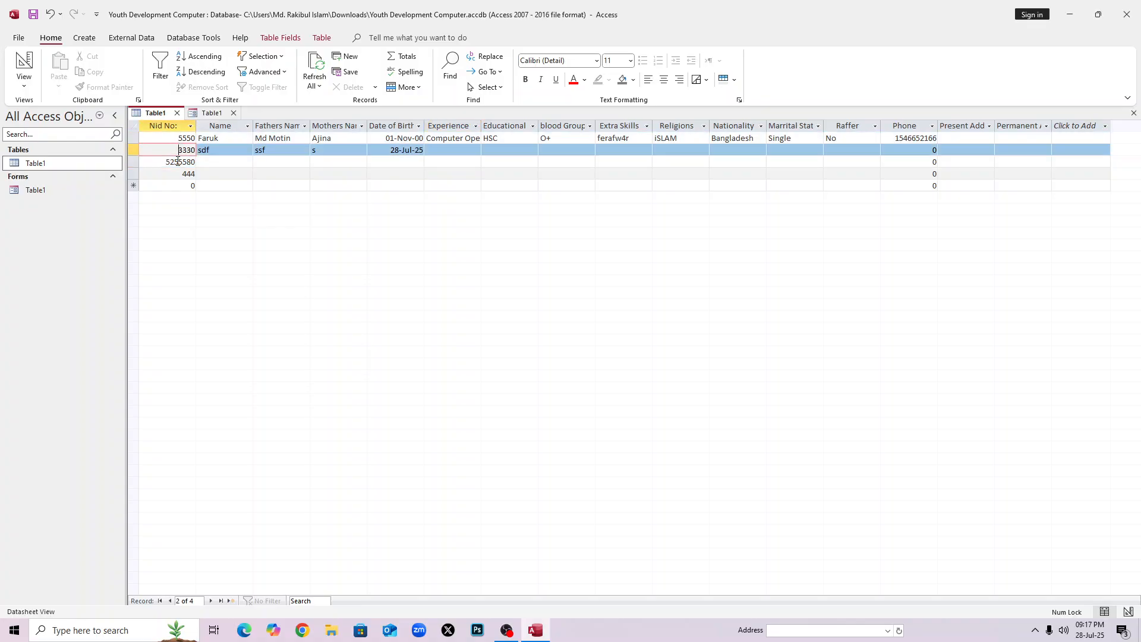
{"action": "left_click", "coordinate": [311, 601]}
{"action": "left_click", "coordinate": [171, 161]}
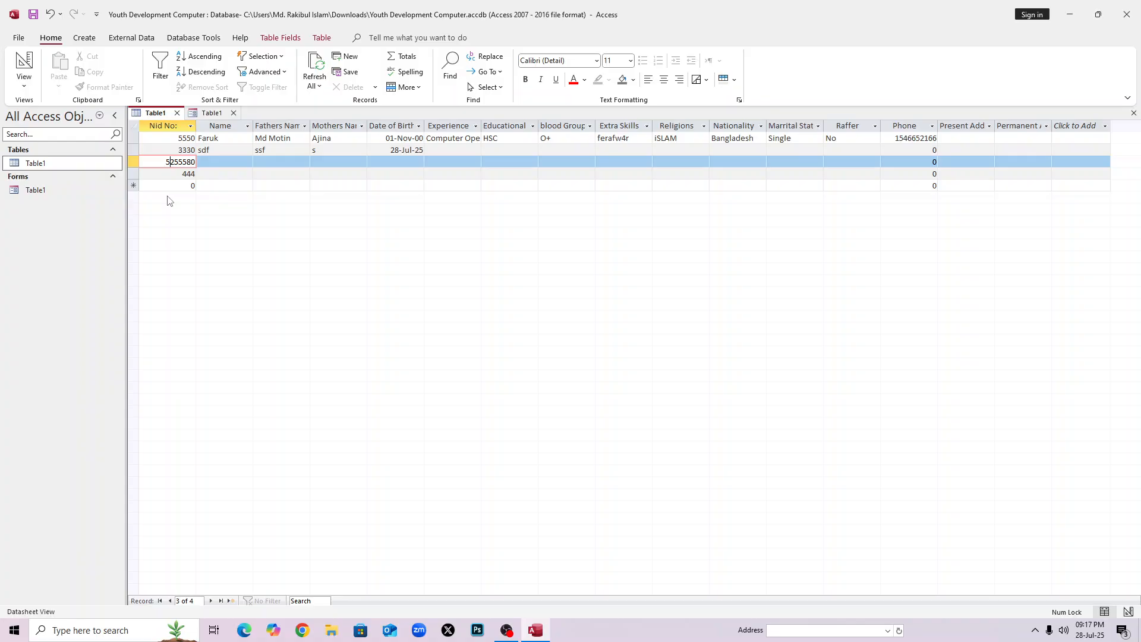
{"action": "left_click", "coordinate": [316, 600]}
{"action": "type", "text": "55"}
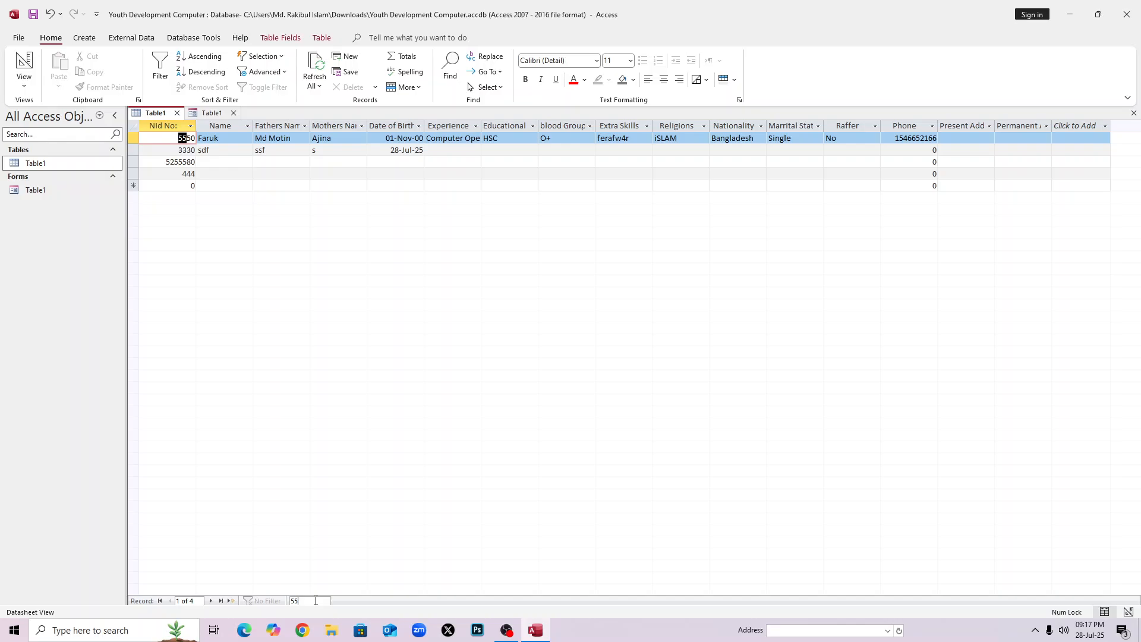
{"action": "type", "text": "50"}
{"action": "key", "text": "BackSpace"}
{"action": "key", "text": "BackSpace"}
{"action": "key", "text": "BackSpace"}
{"action": "key", "text": "BackSpace"}
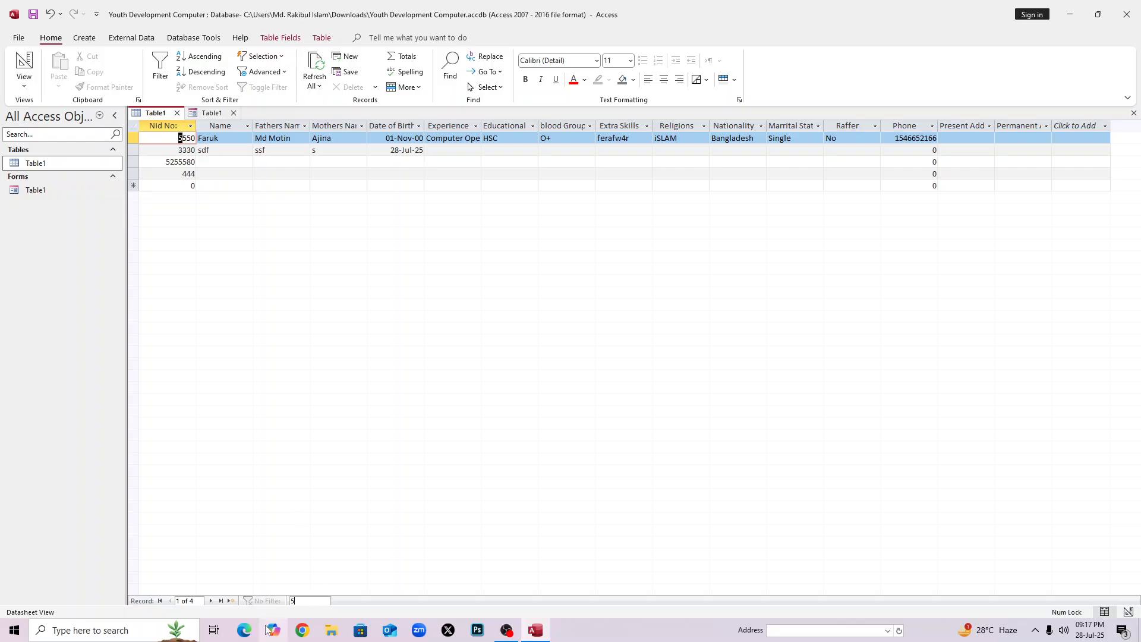
{"action": "type", "text": "444"}
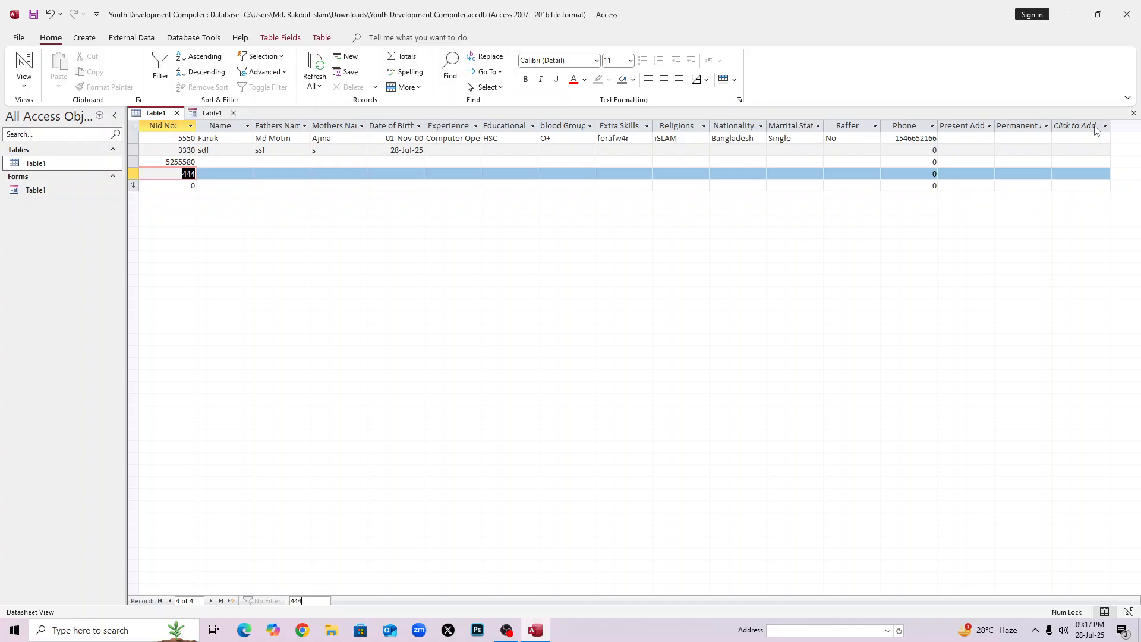
{"action": "left_click", "coordinate": [775, 178]}
{"action": "left_click", "coordinate": [668, 152]}
{"action": "left_click", "coordinate": [541, 165]}
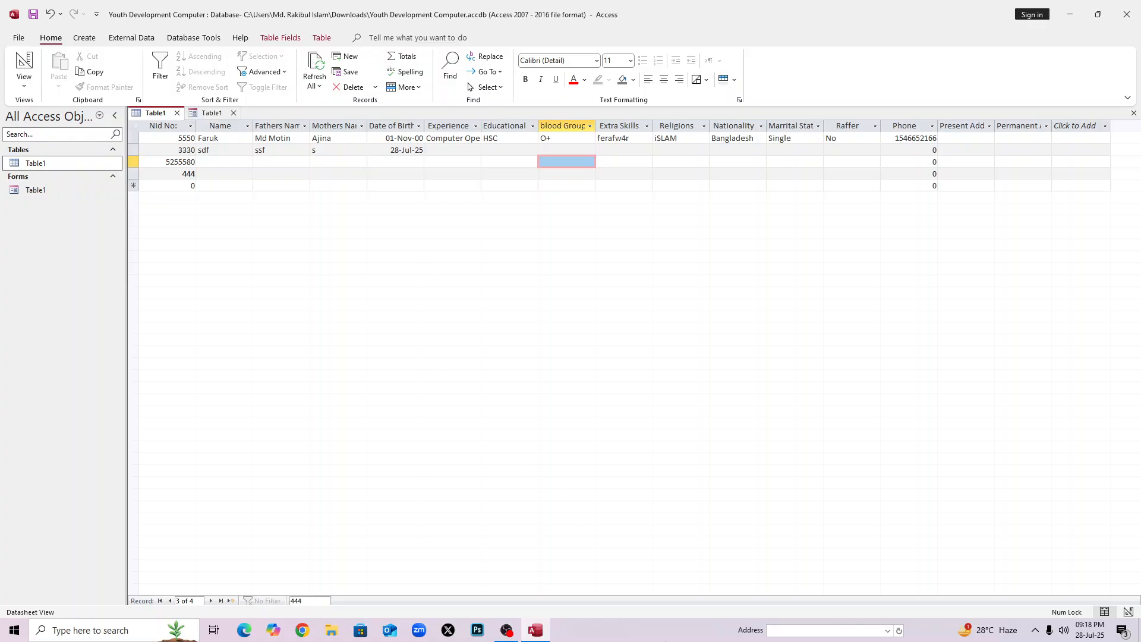
{"action": "mouse_move", "coordinate": [507, 630]}
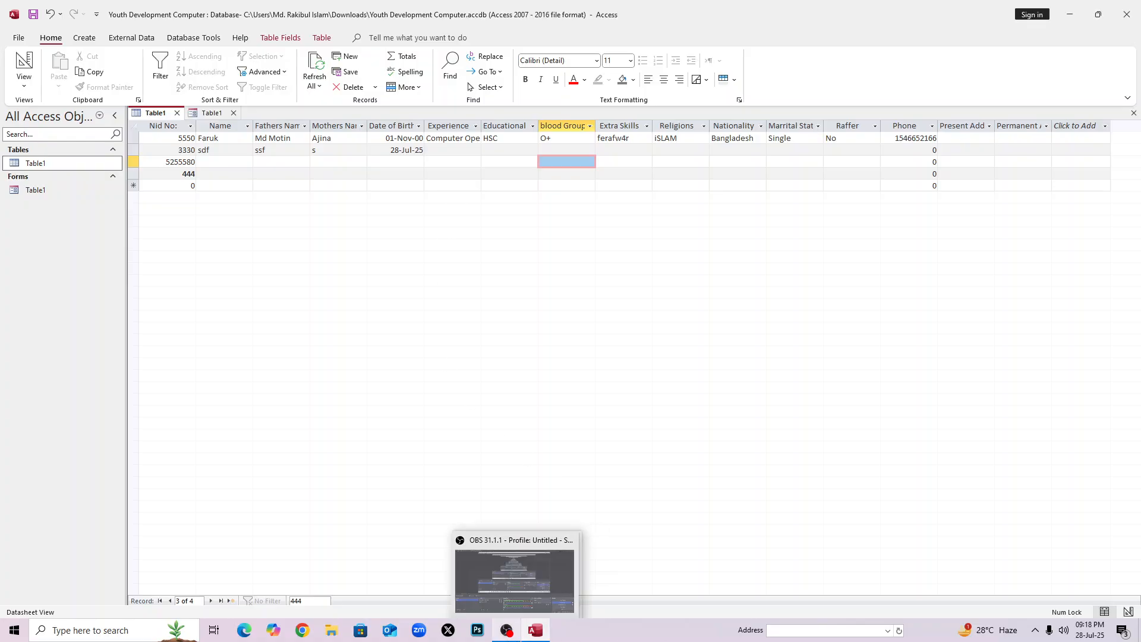